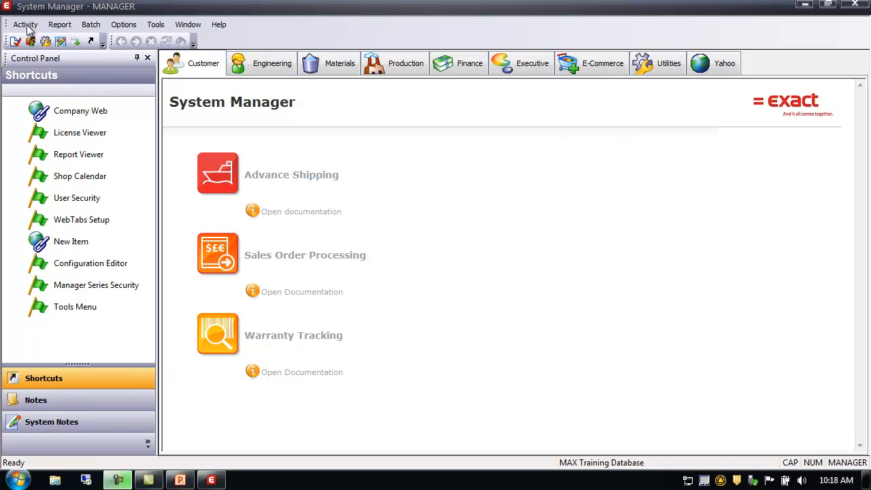
# - Open the Configuration Editor and display the Lot Tracking configuration items
pyautogui.click(28, 30)
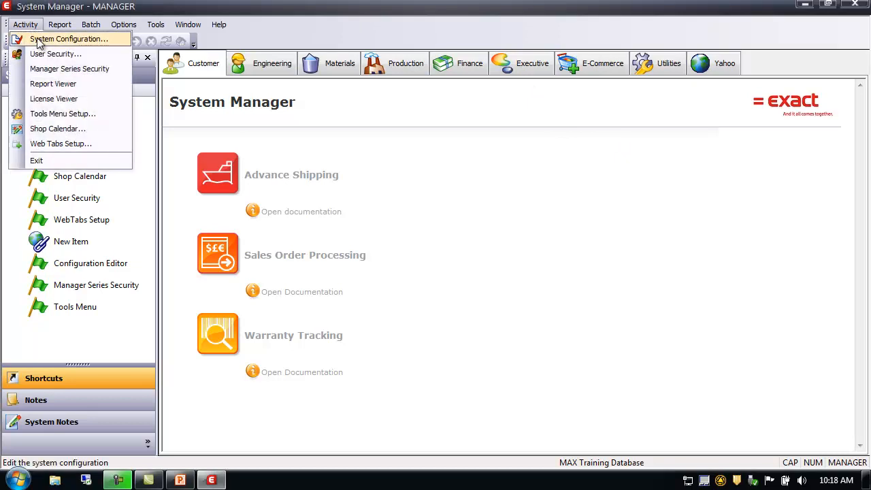
pyautogui.click(39, 38)
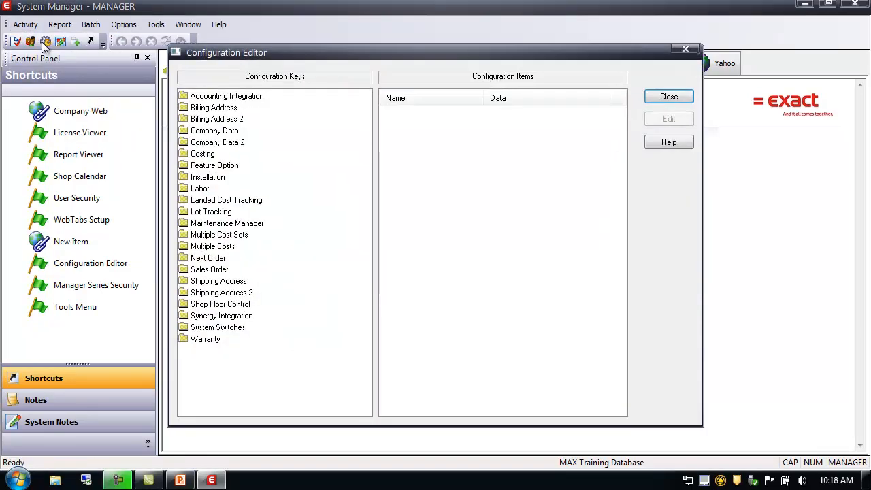
pyautogui.click(223, 214)
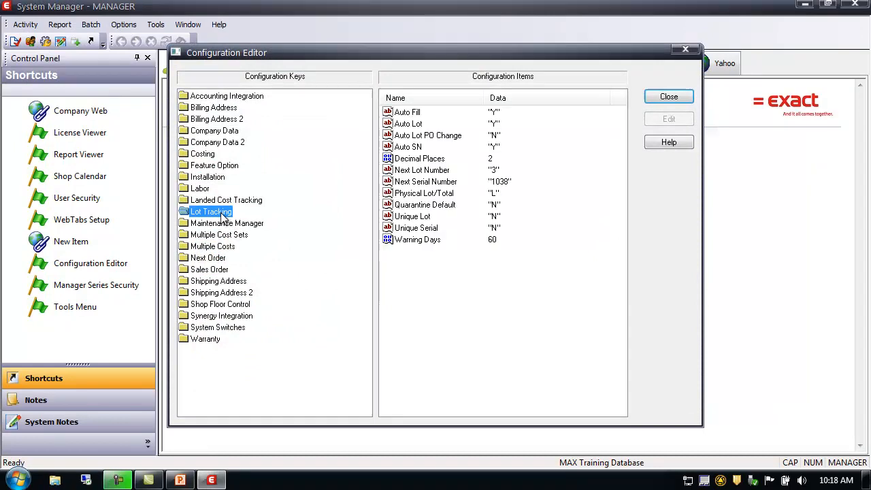
# - Review the Lot Tracking items Auto Fill, Auto Lot, Auto Lot PO Change, Auto SN, Decimal Places and Next Lot Number
pyautogui.click(410, 114)
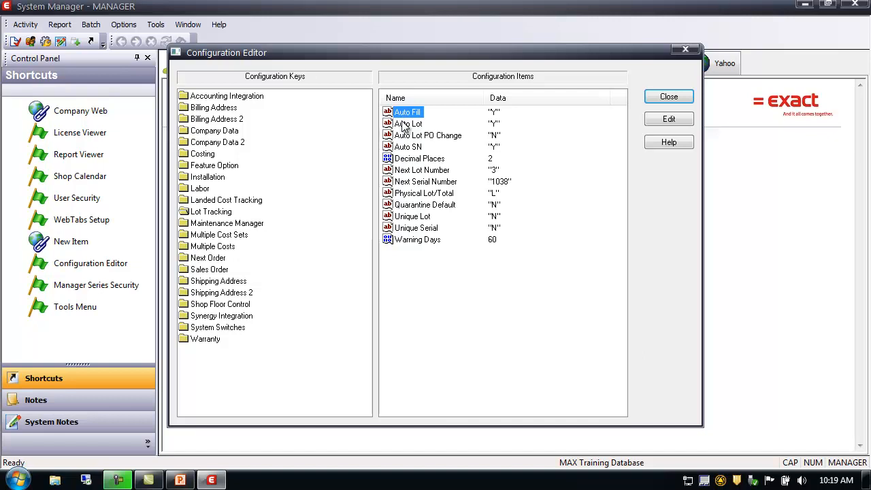
pyautogui.click(403, 126)
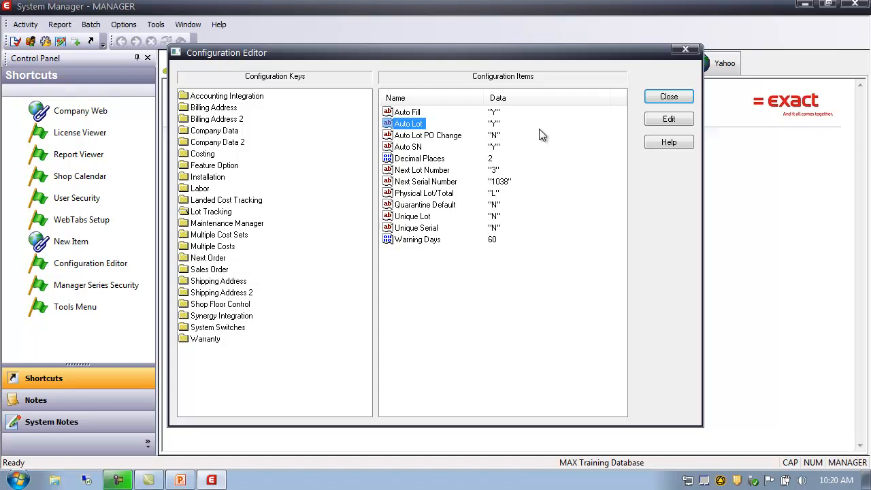
pyautogui.click(443, 135)
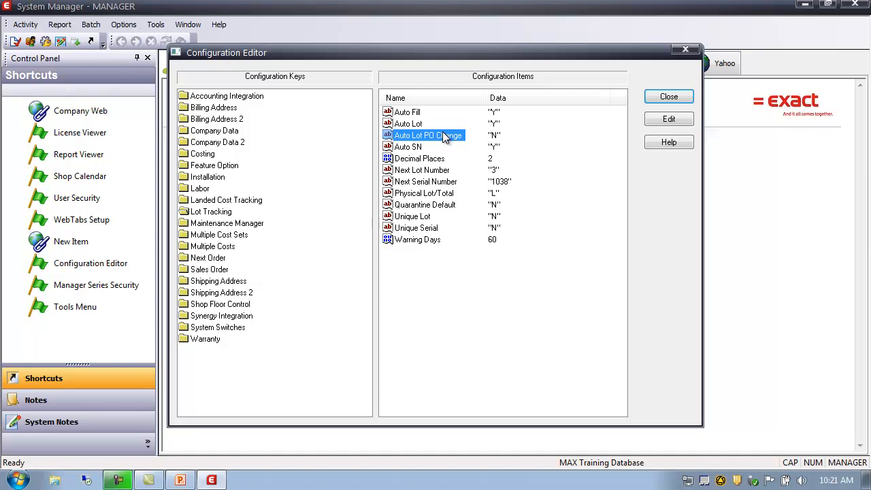
pyautogui.click(416, 147)
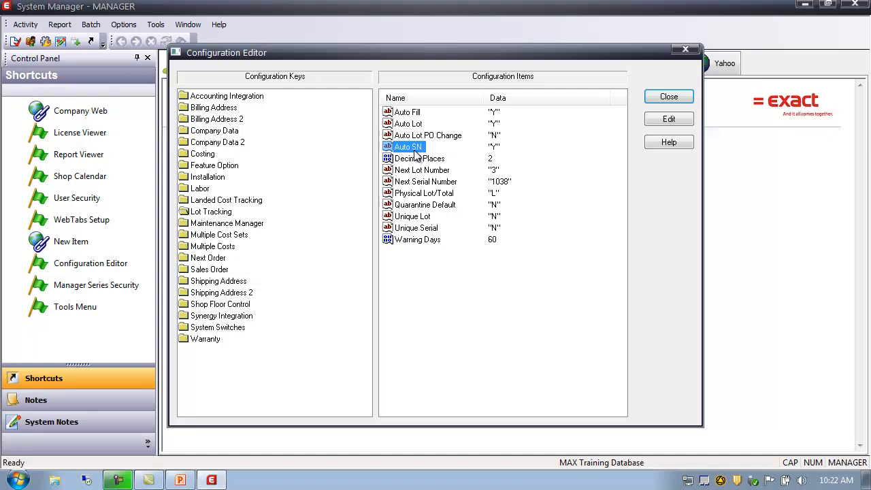
pyautogui.click(415, 158)
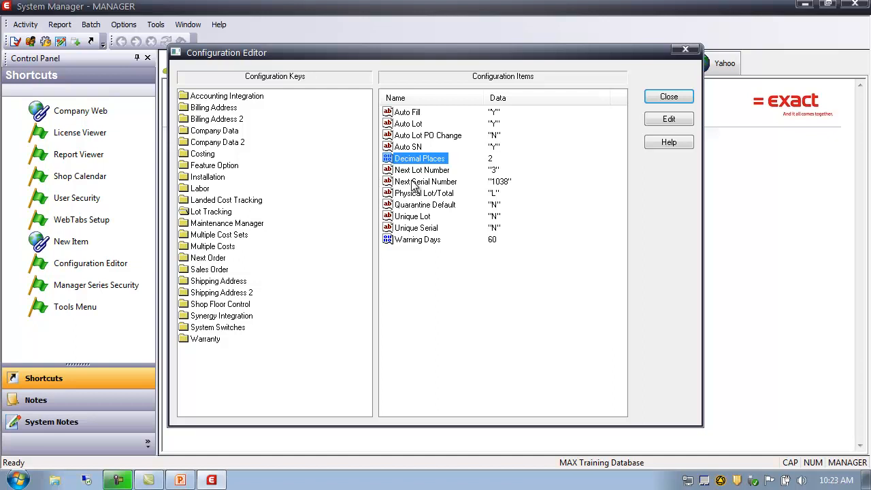
pyautogui.click(423, 172)
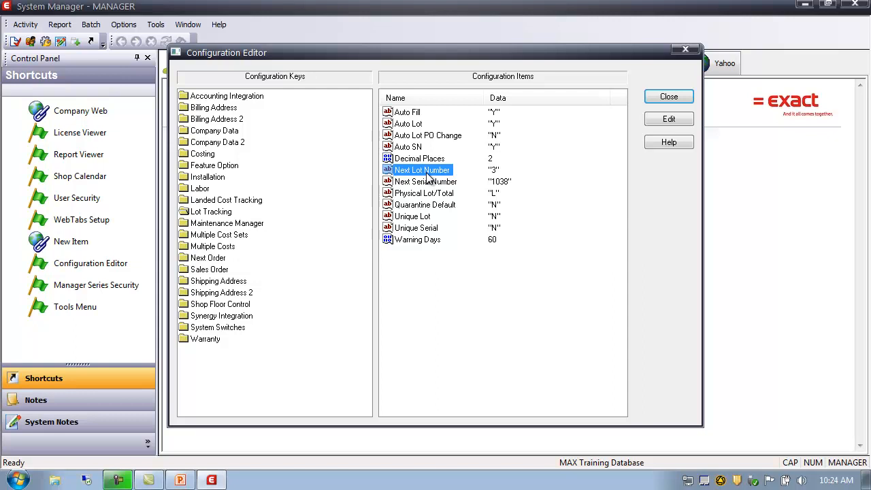
# - Review Next Serial Number, Physical Lot/Total, Quarantine Default, Unique Lot, Unique Serial and Warning Days, and close the Configuration Editor
pyautogui.click(428, 181)
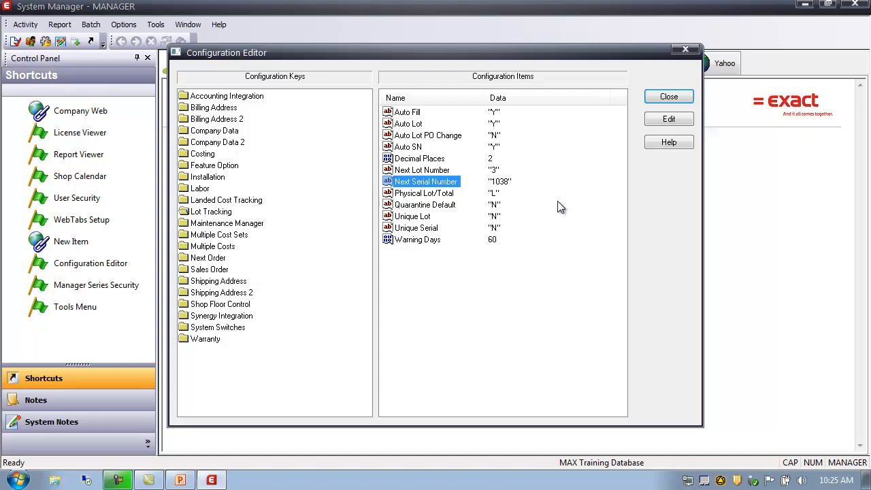
pyautogui.press('Down')
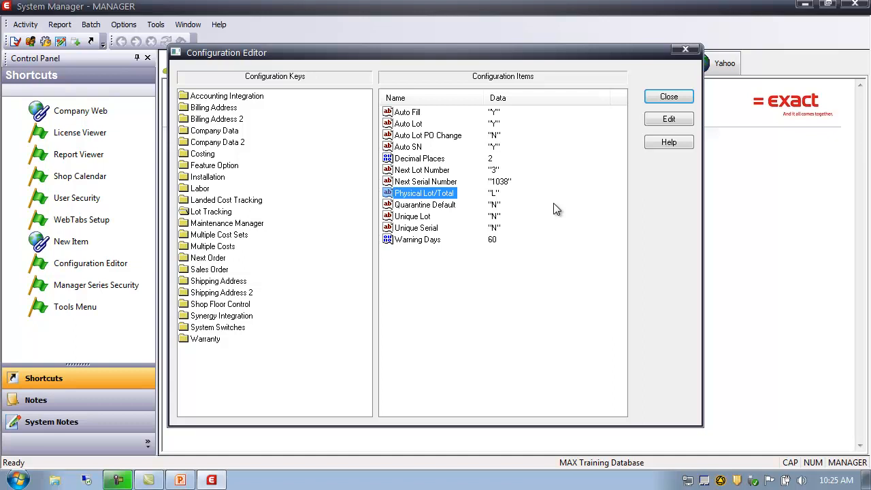
pyautogui.click(440, 205)
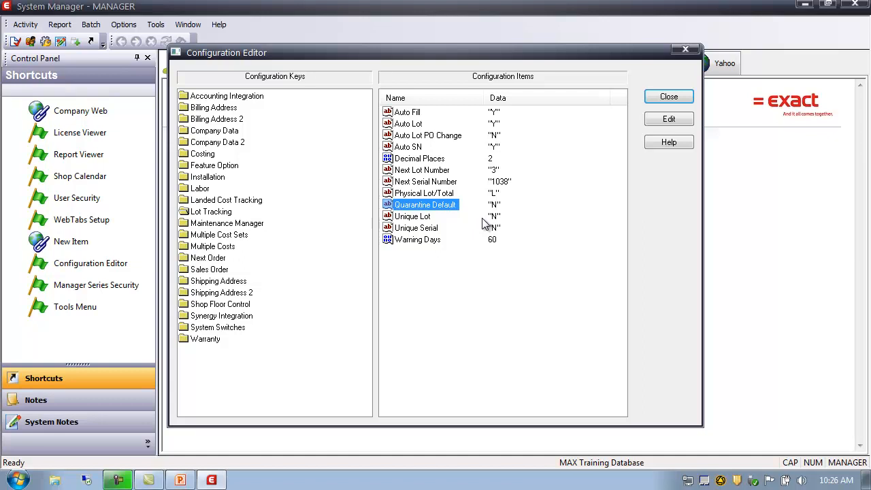
pyautogui.click(506, 216)
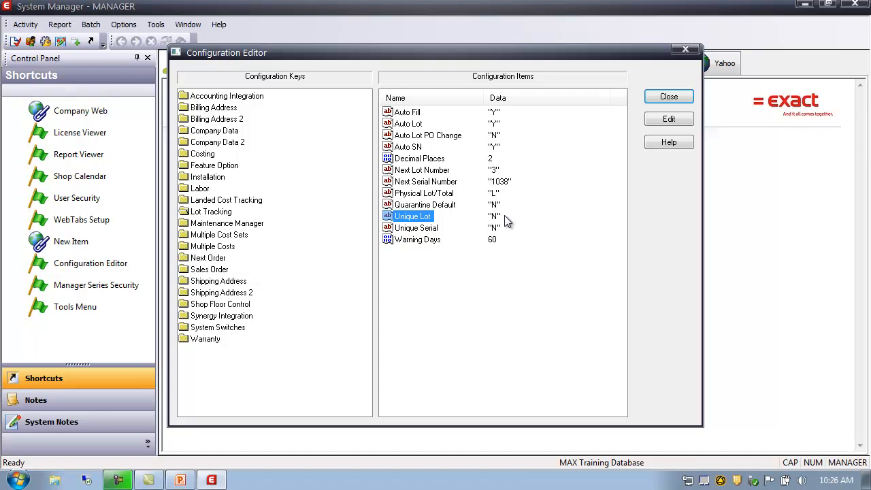
pyautogui.click(422, 229)
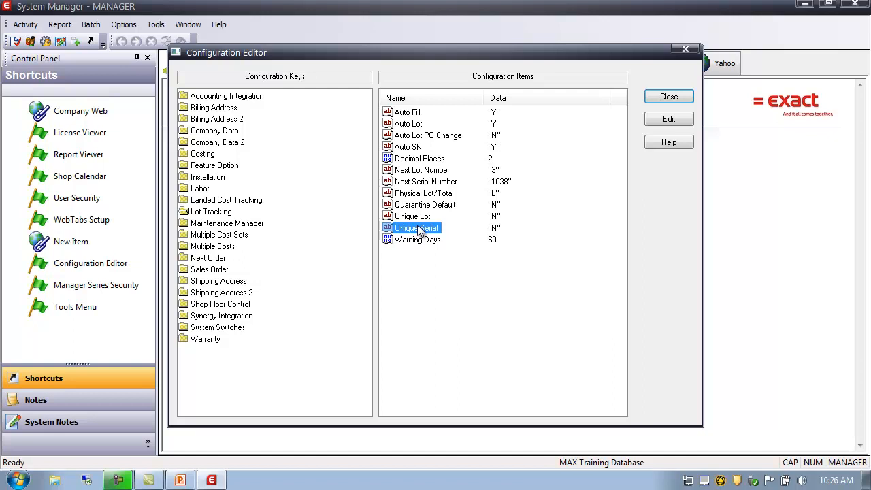
pyautogui.click(429, 243)
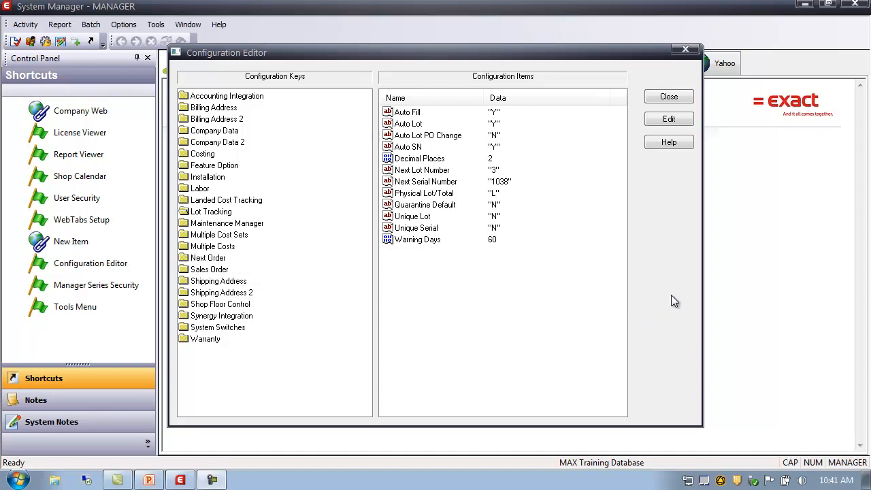
pyautogui.click(677, 94)
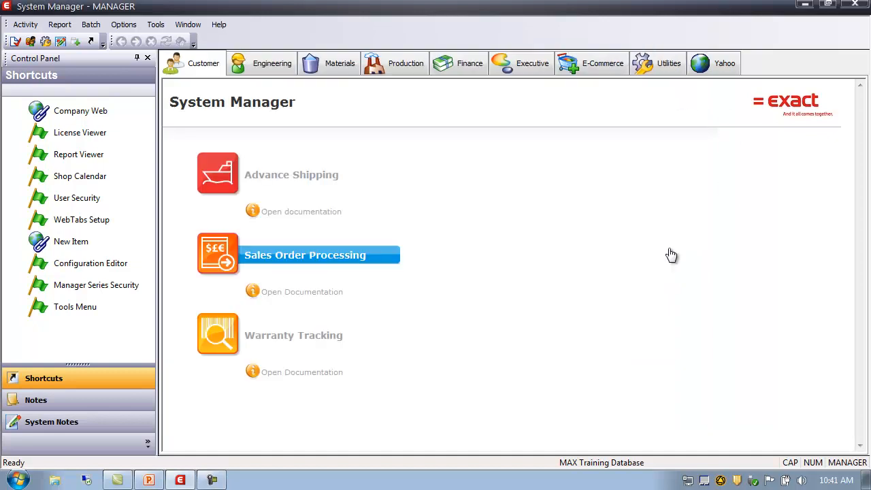
# - Open the Part Master in the Bill of Materials module and bring up the inventory settings of part 11000
pyautogui.click(275, 67)
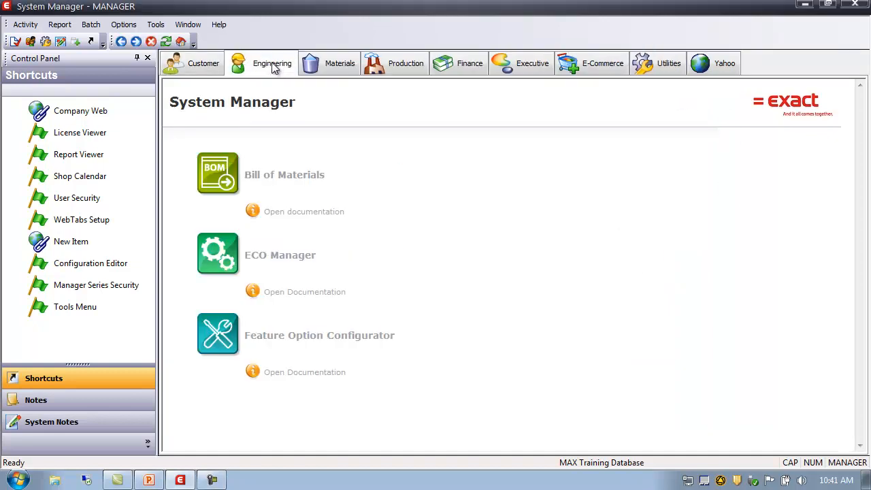
pyautogui.click(279, 179)
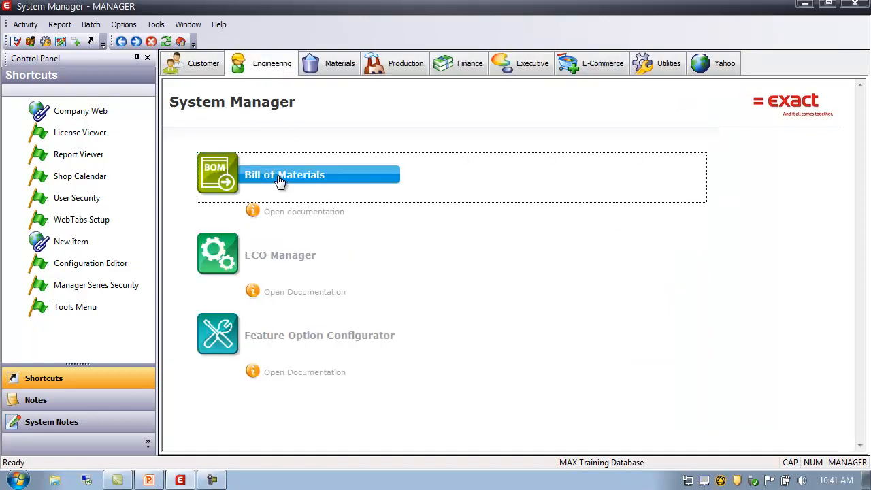
pyautogui.click(30, 41)
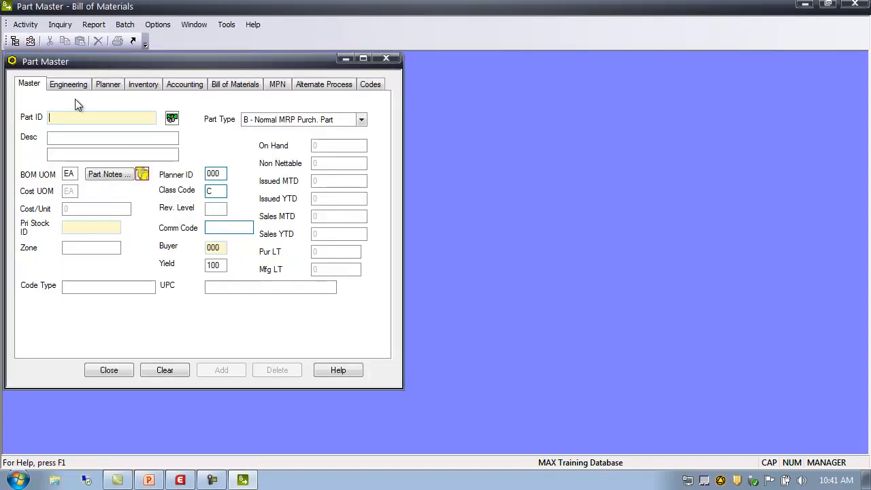
pyautogui.click(140, 85)
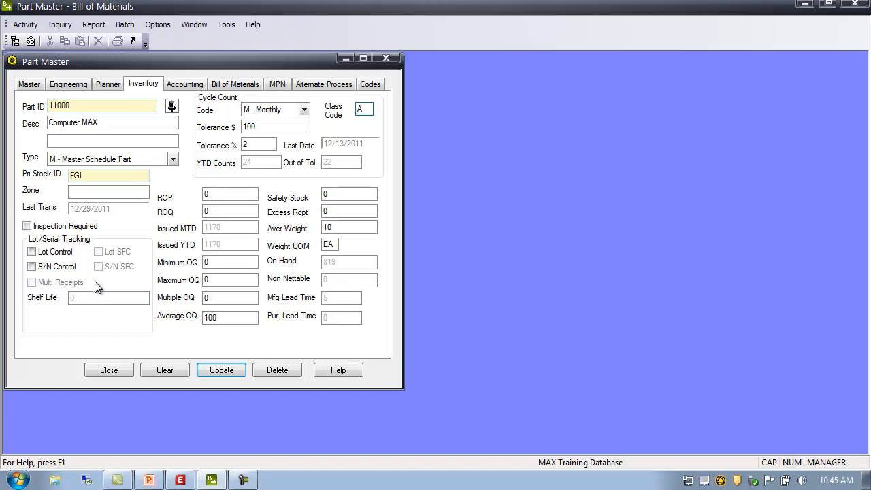
# - Enable Lot Control, Lot SFC, Multi Receipts and S/N Control for part 11000
pyautogui.click(31, 253)
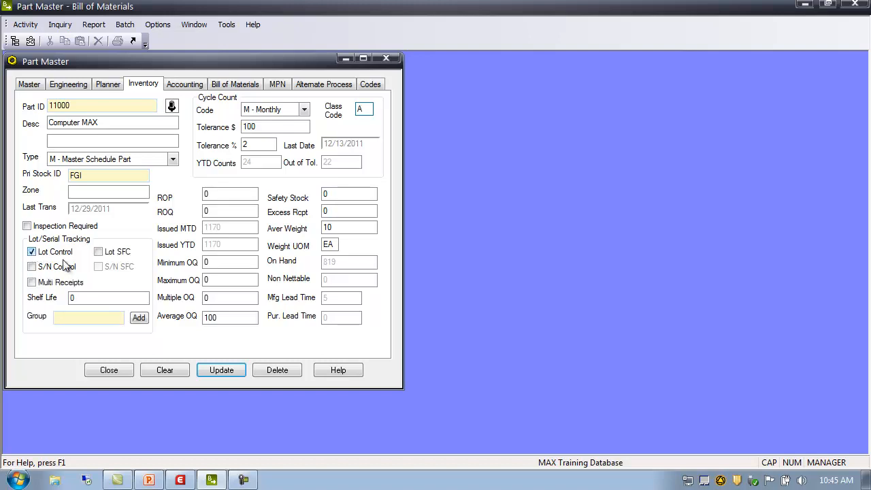
pyautogui.click(98, 251)
pyautogui.click(36, 285)
pyautogui.click(33, 267)
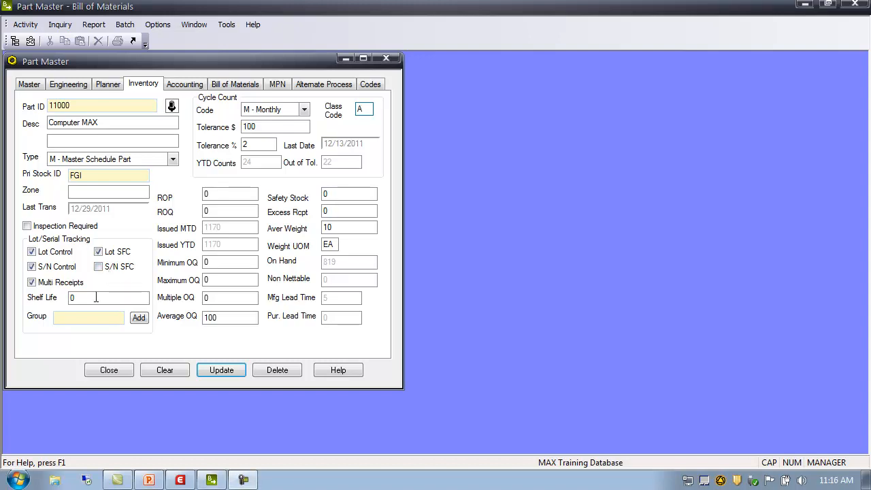
# - Add the part group PRODUCT LINE 00 and assign it to part 11000
pyautogui.click(96, 297)
pyautogui.click(80, 317)
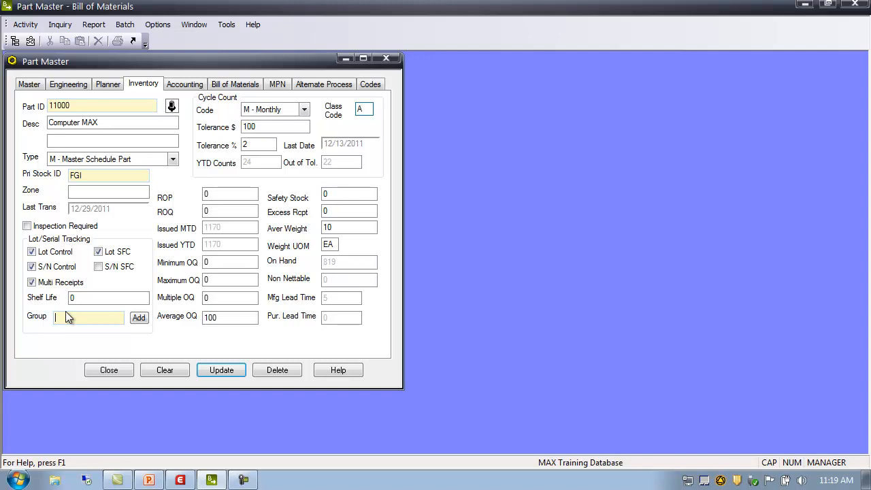
pyautogui.click(140, 318)
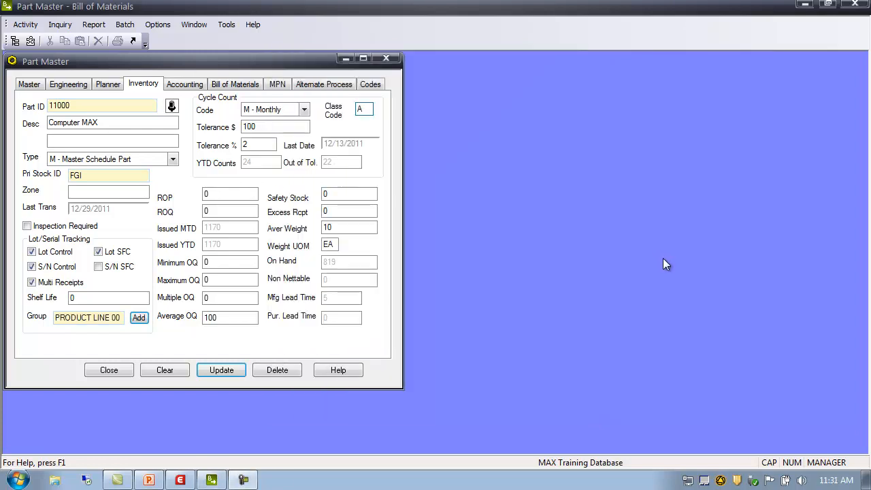
pyautogui.click(137, 317)
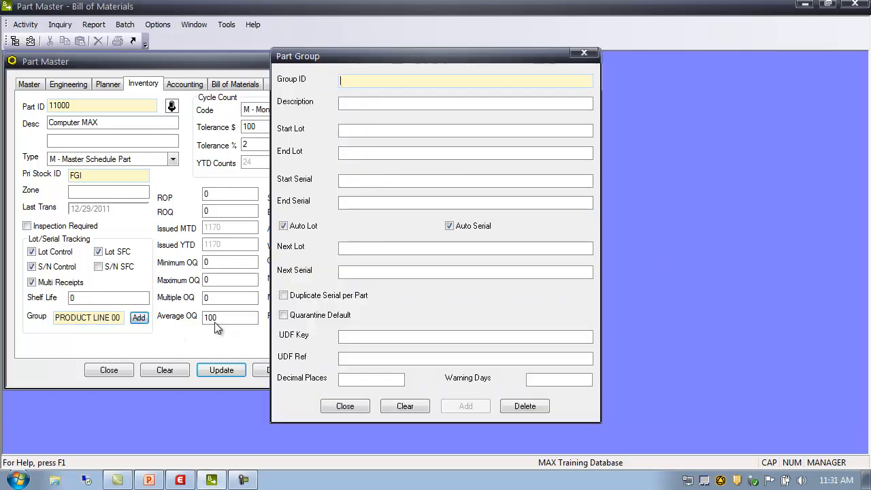
pyautogui.click(346, 406)
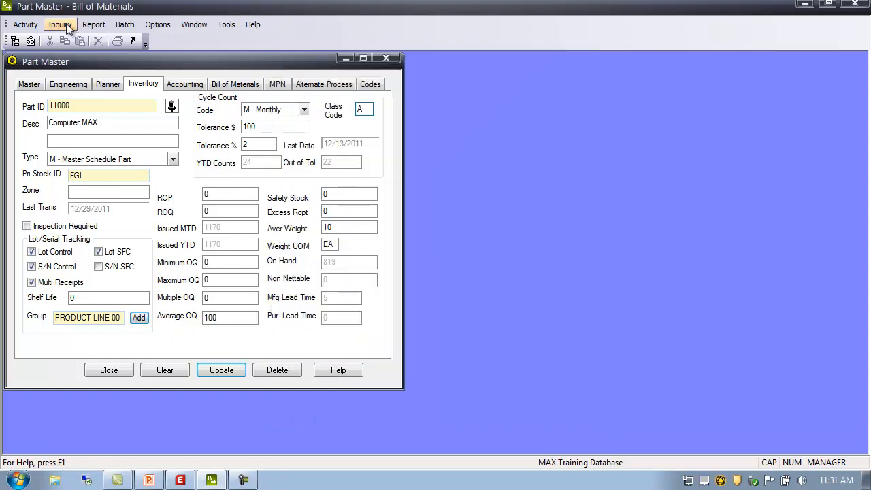
# - Open Part Group Maintenance and maximize its window
pyautogui.click(35, 27)
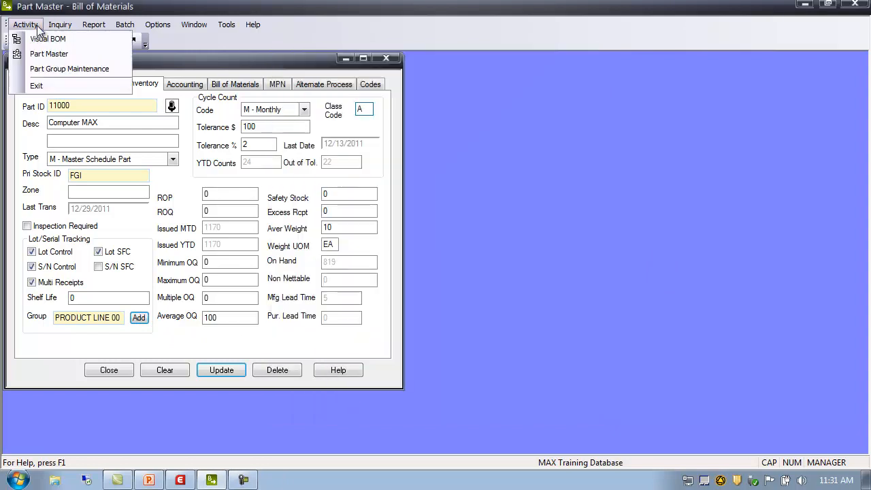
pyautogui.click(60, 69)
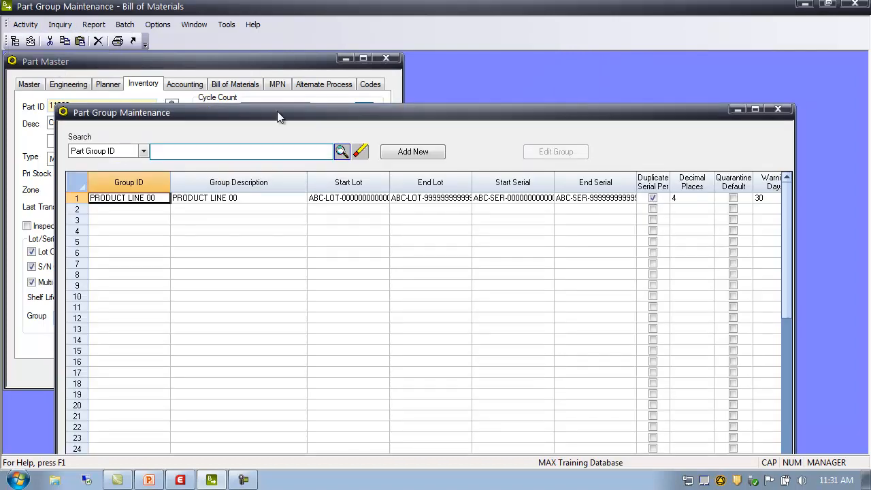
pyautogui.click(755, 108)
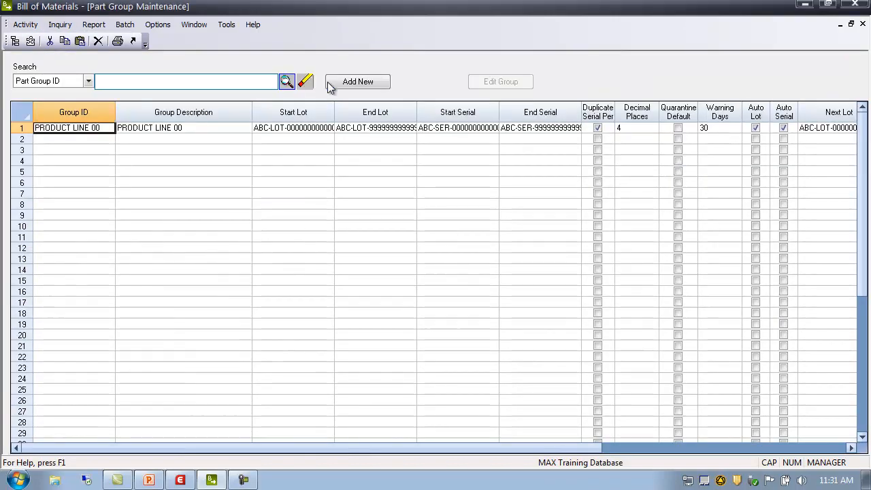
# - Add a new part group with the group ID PRODUCT LINE 01
pyautogui.click(366, 82)
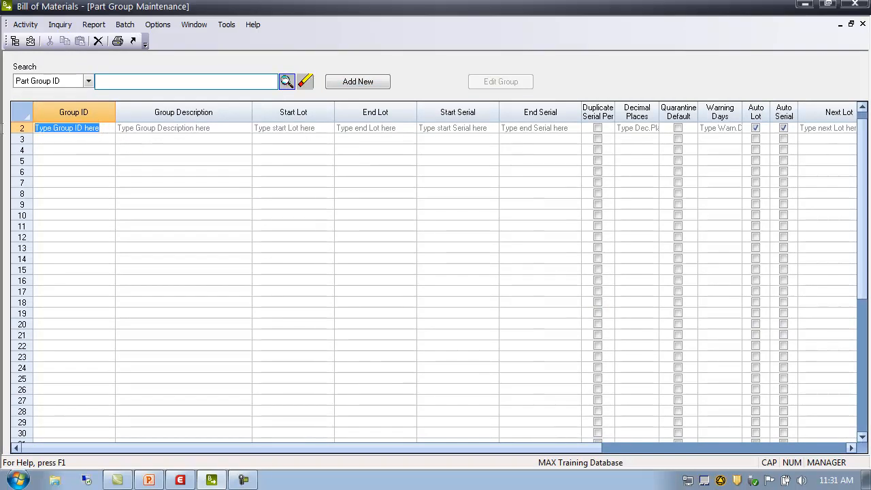
pyautogui.write('PRODUC')
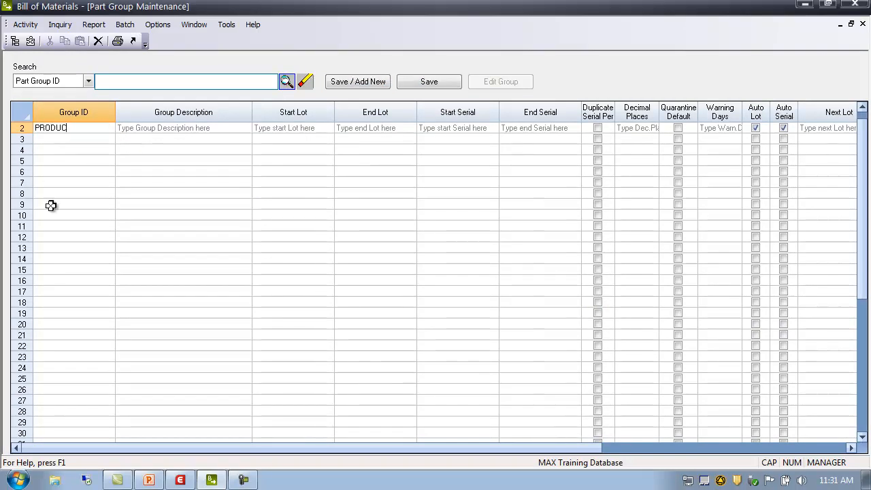
pyautogui.write('T LINE 01')
pyautogui.press('Return')
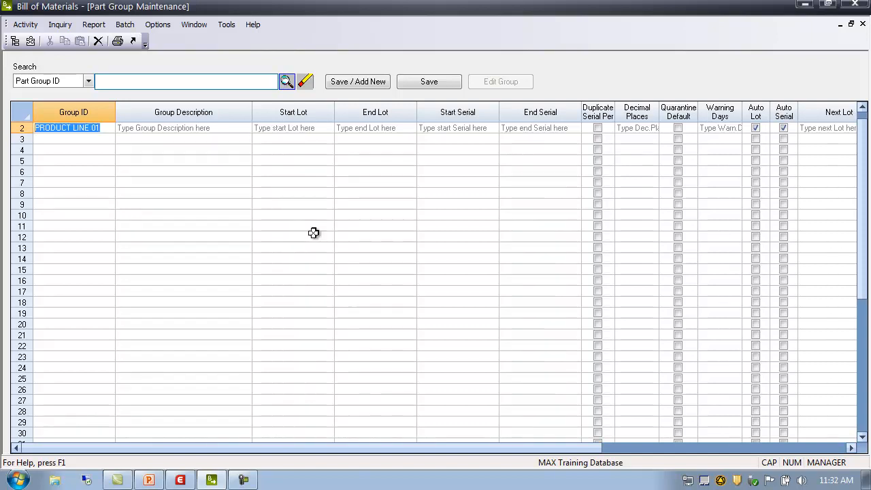
pyautogui.click(198, 127)
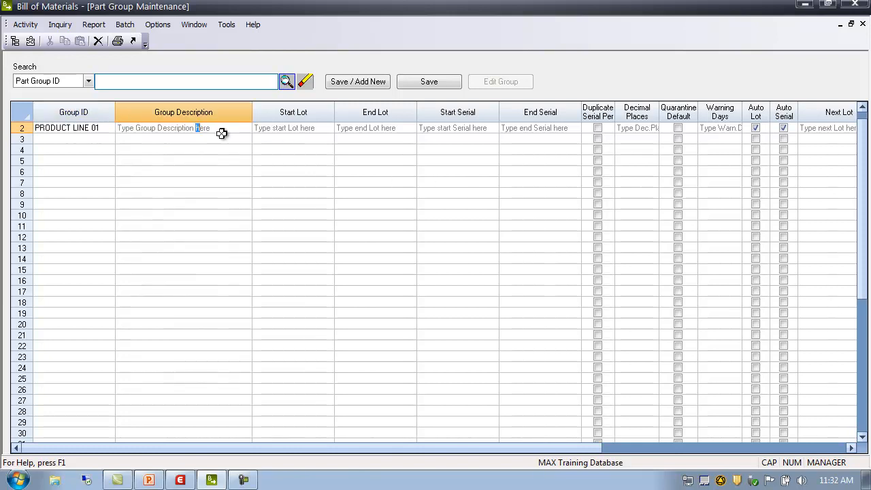
pyautogui.moveTo(233, 129); pyautogui.dragTo(117, 129)
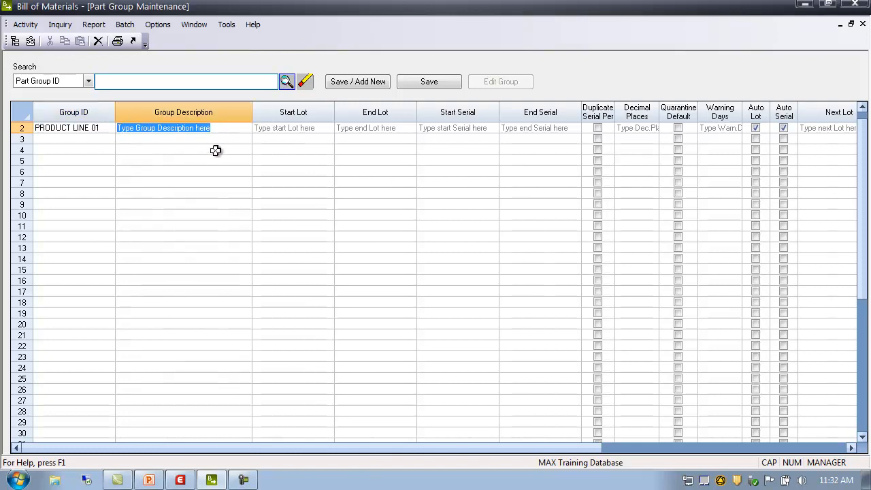
pyautogui.hotkey('ctrl', 'v')
pyautogui.click(293, 126)
pyautogui.click(378, 125)
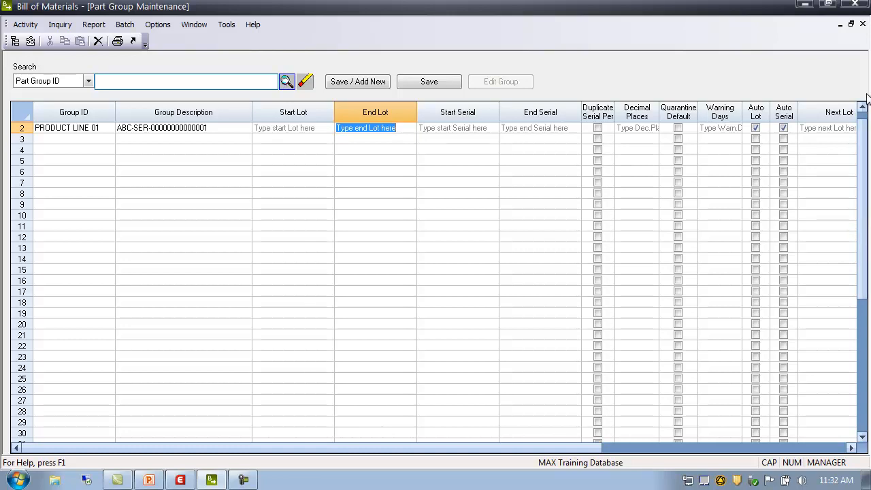
pyautogui.click(862, 24)
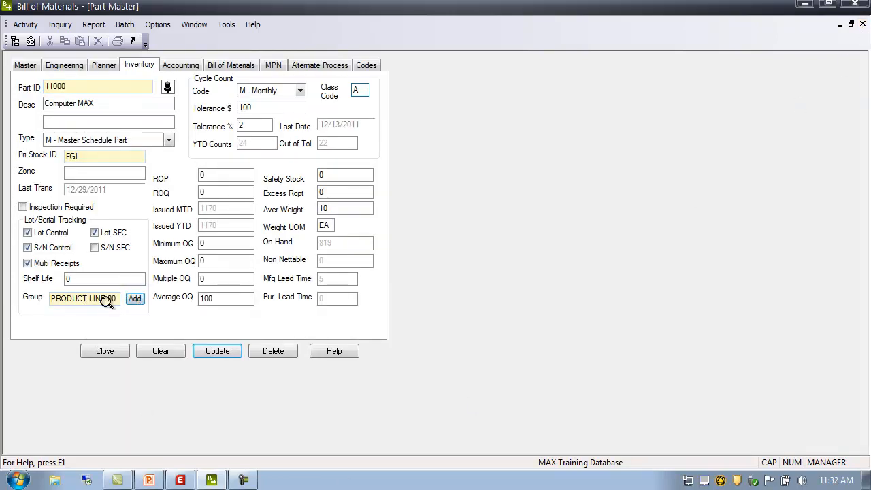
# - Look up the part group PRODUCT LINE 00 from part 11000 and review its lot and serial settings
pyautogui.click(134, 300)
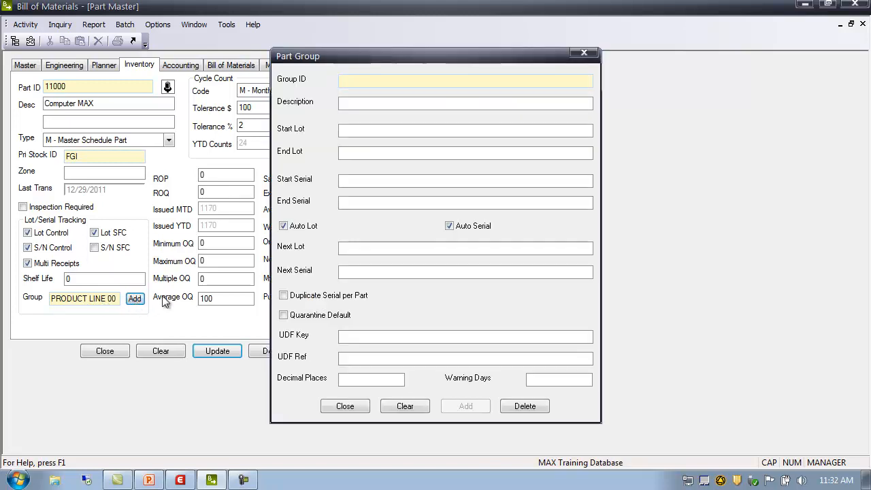
pyautogui.doubleClick(345, 81)
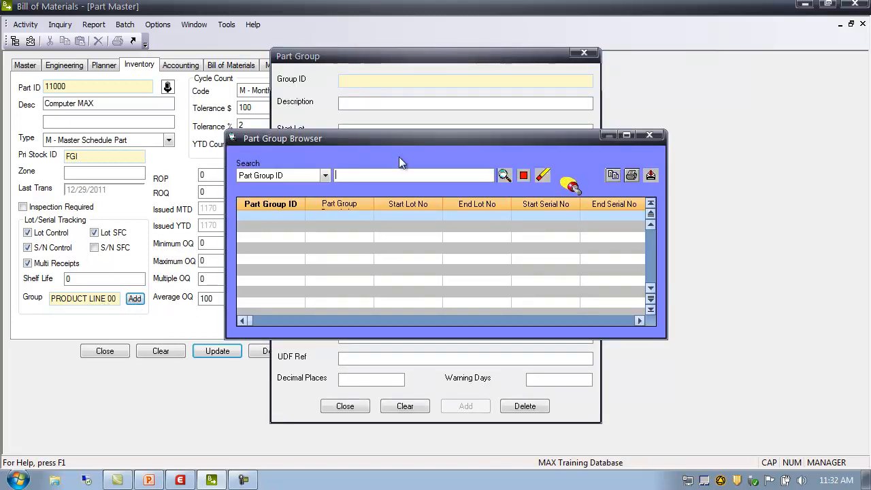
pyautogui.click(504, 175)
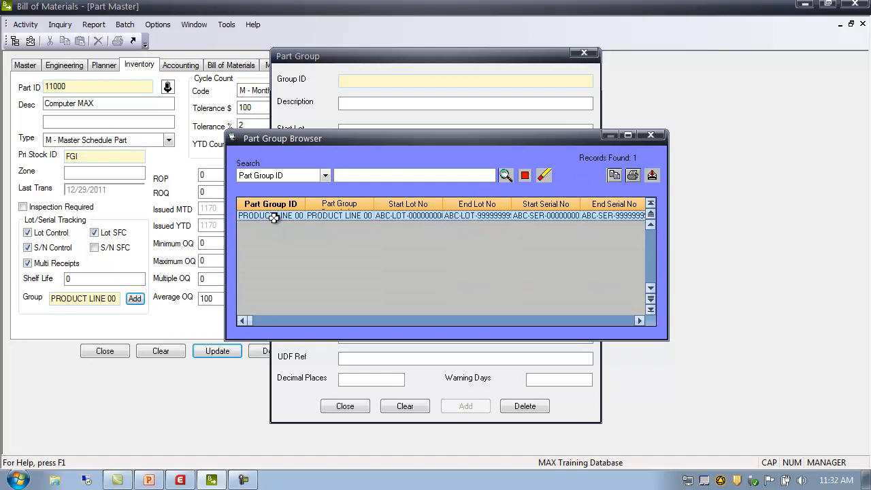
pyautogui.doubleClick(273, 218)
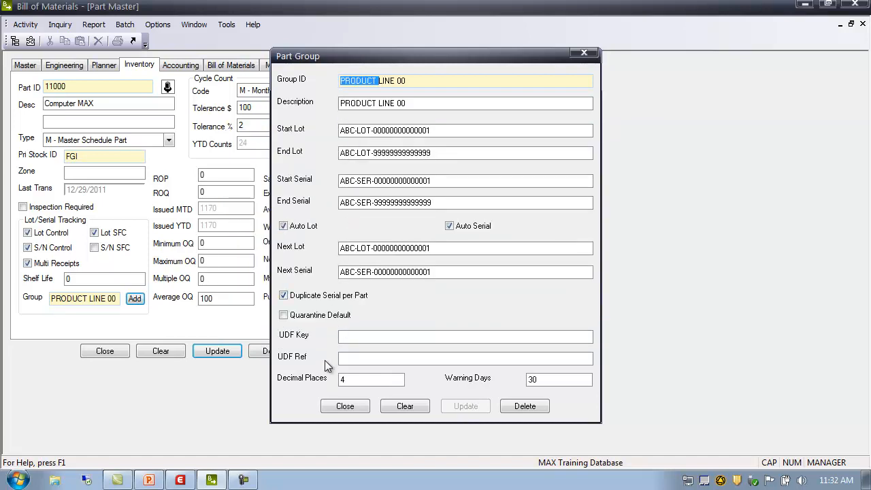
pyautogui.click(346, 406)
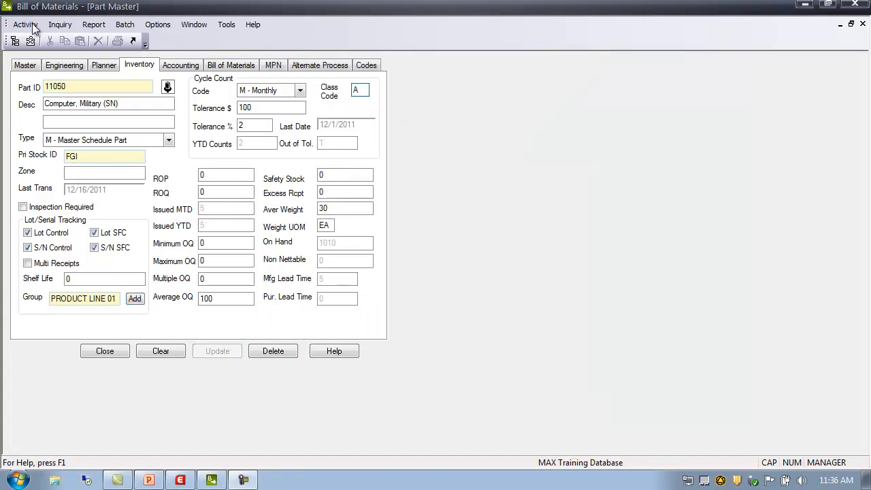
# - Review the defined part groups in Part Group Maintenance and look up the group assigned to part 11050
pyautogui.click(25, 25)
pyautogui.moveTo(59, 25)
pyautogui.moveTo(25, 24)
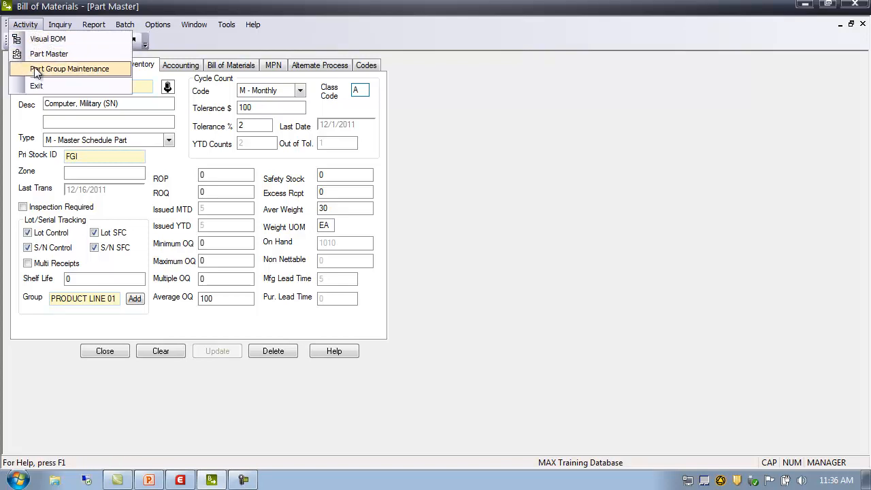
pyautogui.click(37, 68)
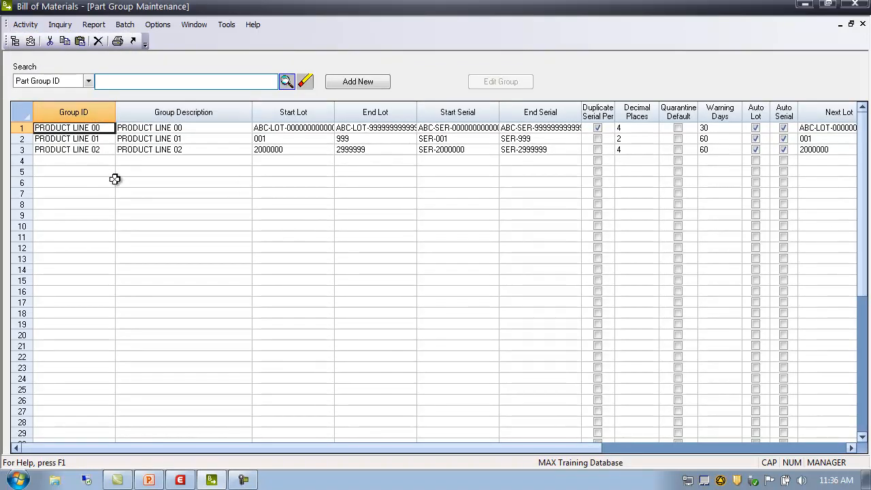
pyautogui.click(862, 24)
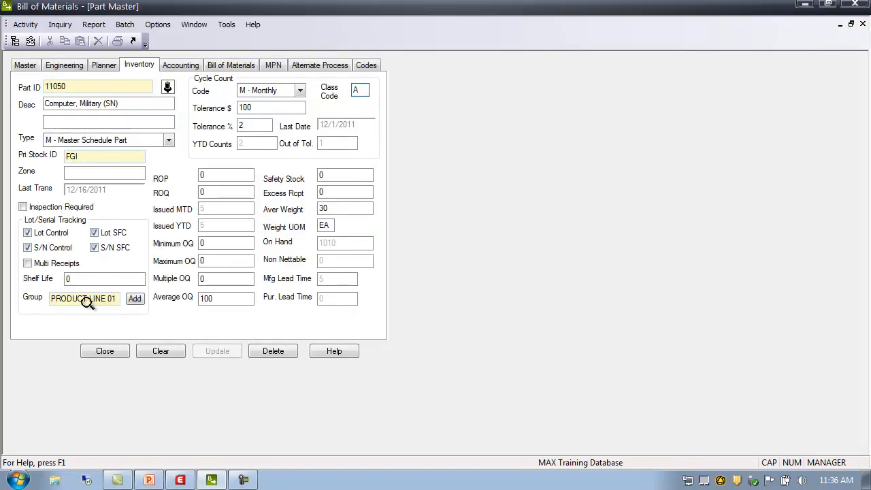
pyautogui.doubleClick(65, 300)
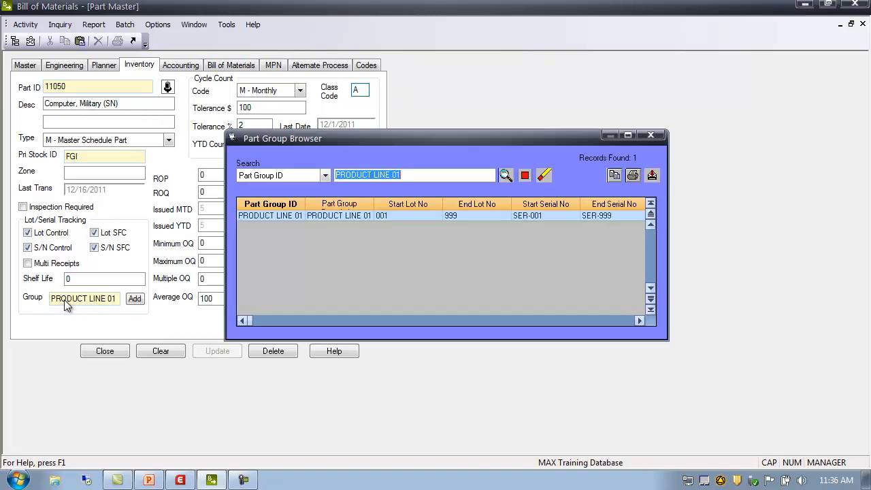
pyautogui.click(651, 136)
# - Clear the current part ID and load part 11000-2012 from the Part Master Browser
pyautogui.click(109, 87)
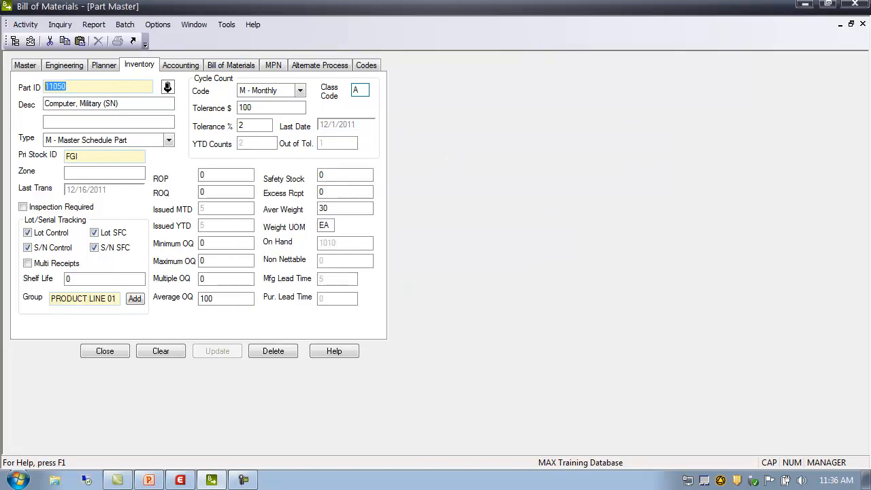
pyautogui.press('BackSpace')
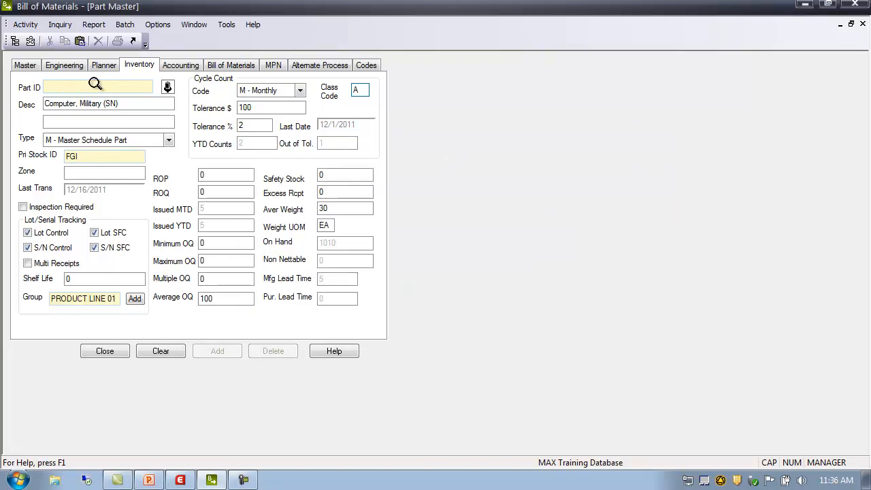
pyautogui.doubleClick(50, 87)
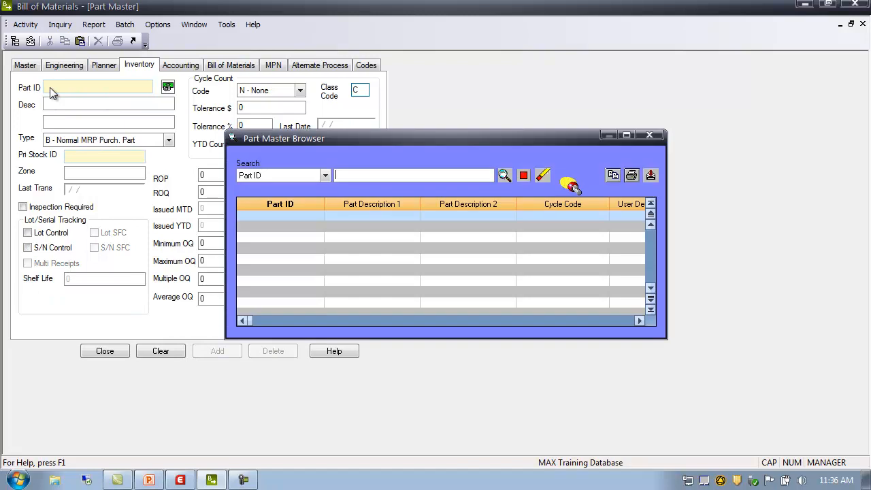
pyautogui.click(504, 175)
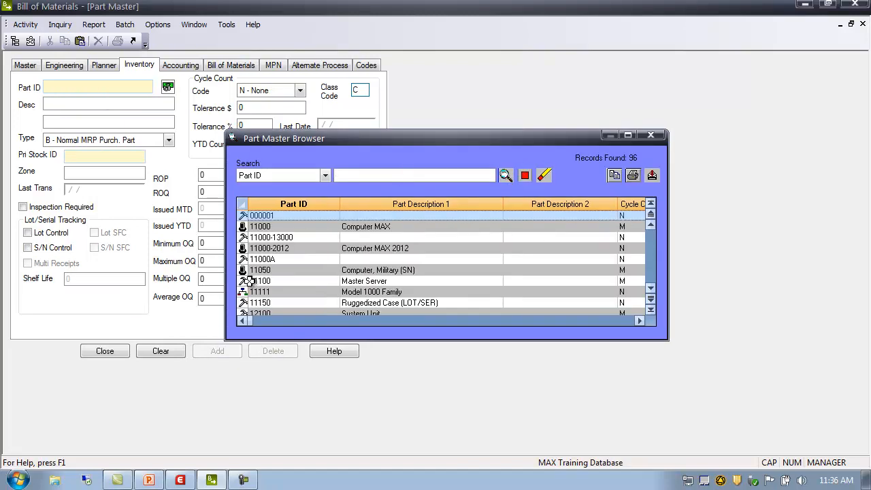
pyautogui.doubleClick(276, 248)
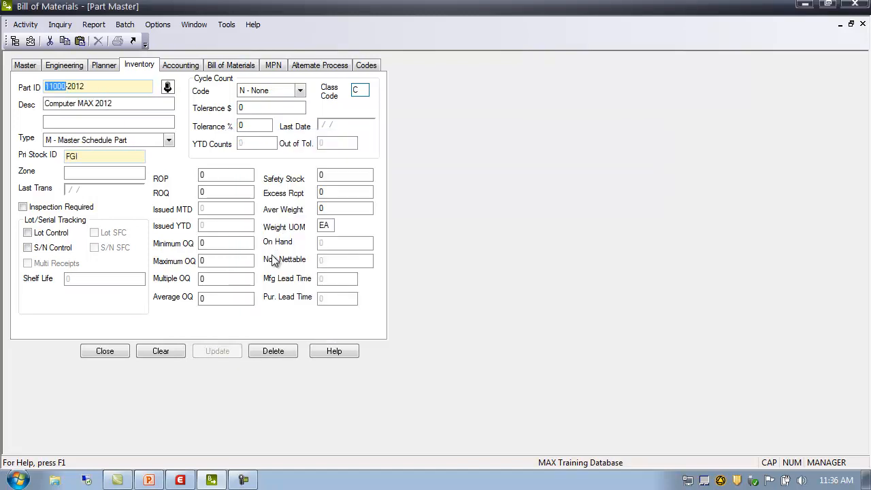
# - Enable Lot Control and S/N Control for part 11000-2012, assign it the group PRODUCT LINE 02, and save the part
pyautogui.click(28, 233)
pyautogui.click(28, 248)
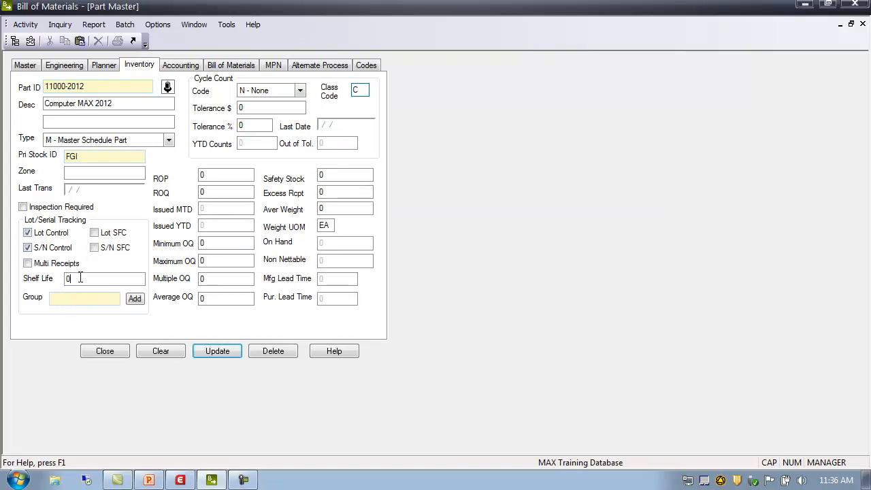
pyautogui.click(73, 298)
pyautogui.doubleClick(72, 298)
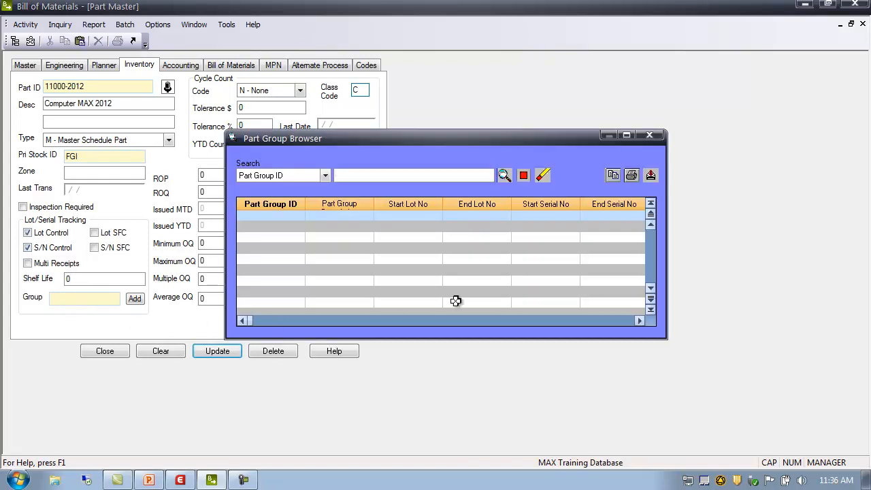
pyautogui.click(504, 176)
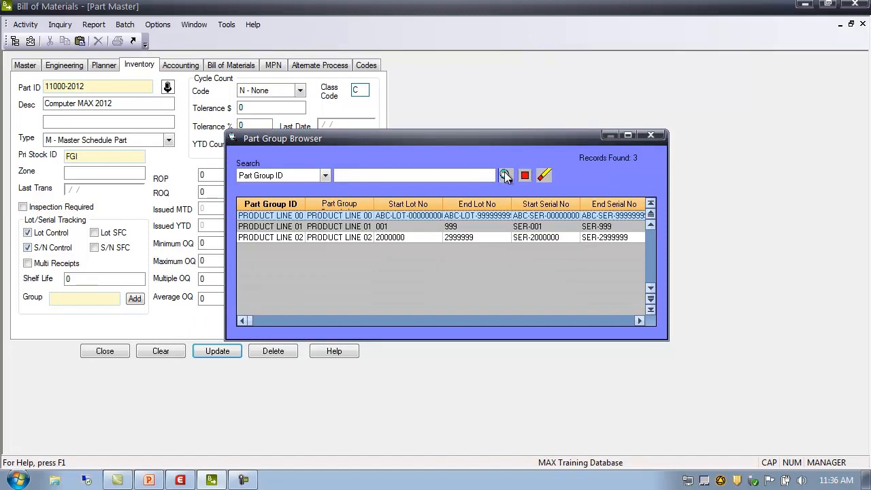
pyautogui.doubleClick(289, 237)
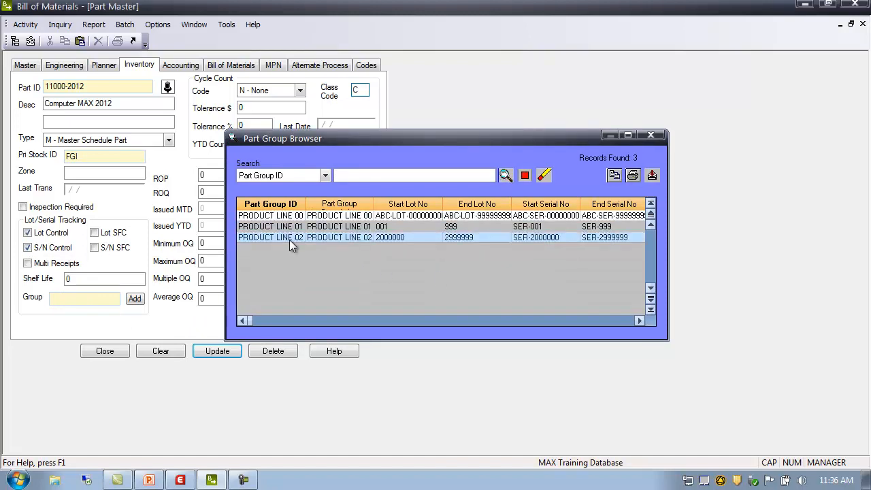
pyautogui.click(228, 352)
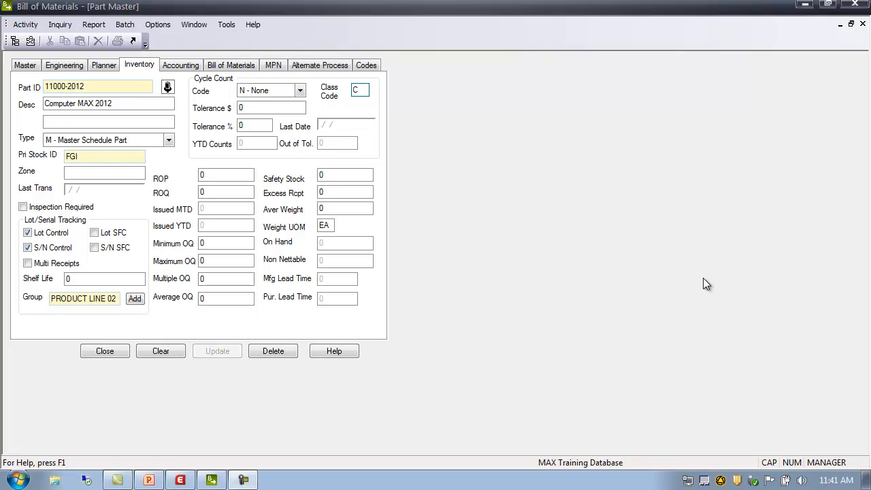
# - Review the Lot Tracking keys in System Manager's system configuration and return to the part record in Bill of Materials
pyautogui.click(179, 480)
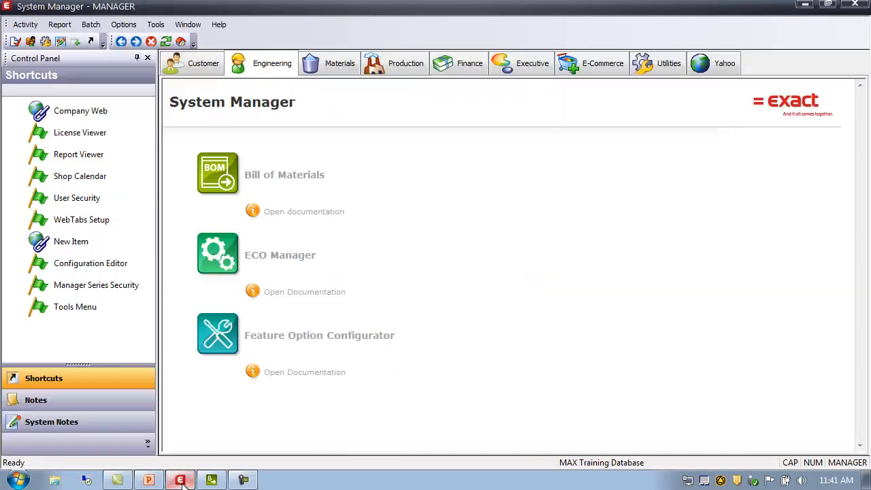
pyautogui.click(25, 24)
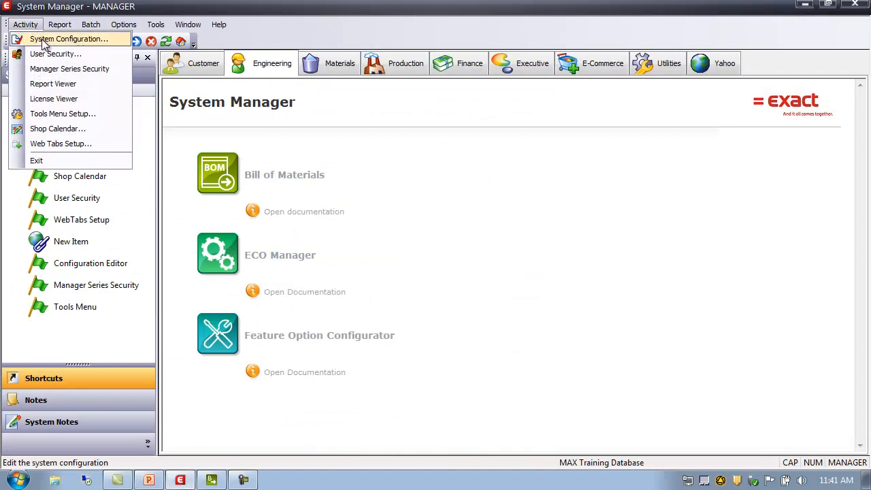
pyautogui.click(43, 41)
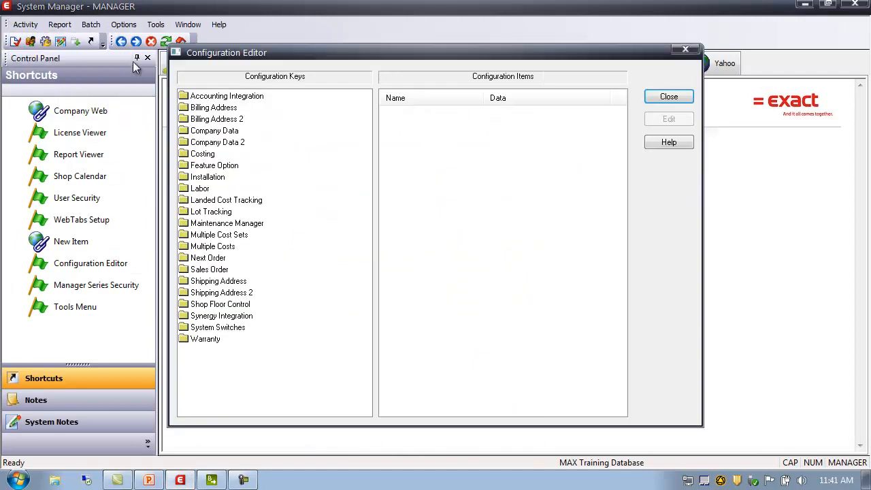
pyautogui.click(214, 212)
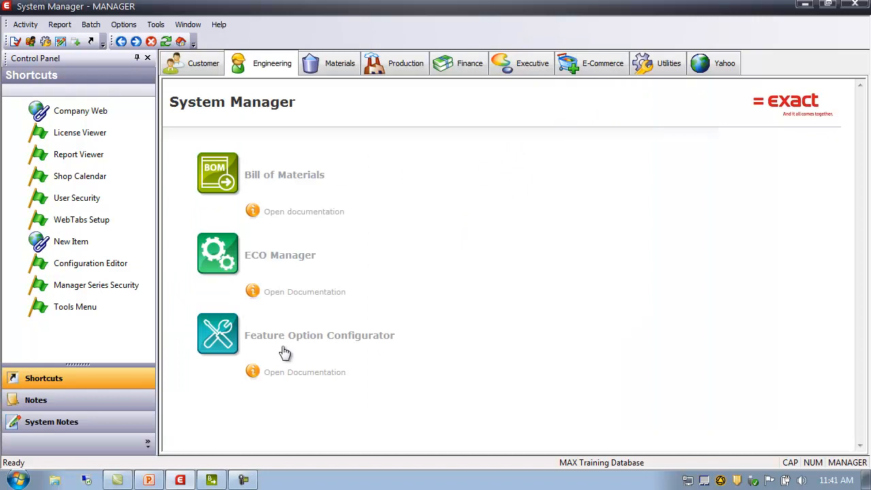
pyautogui.click(210, 480)
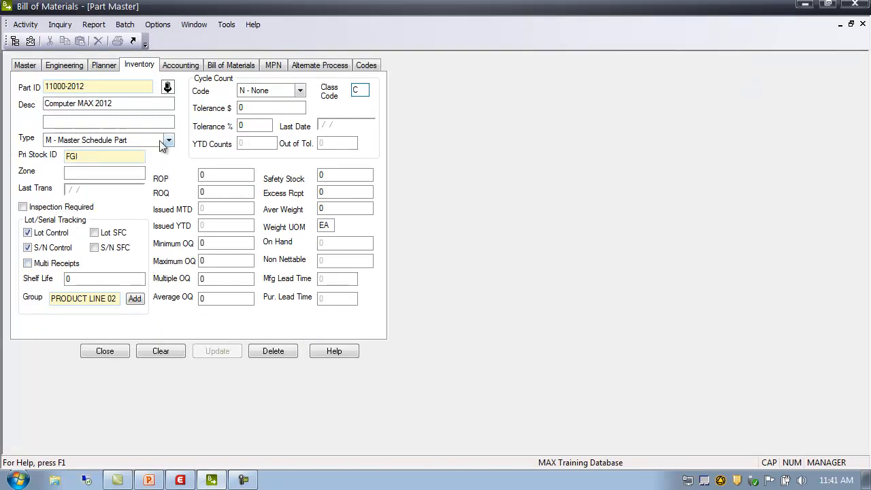
pyautogui.click(26, 25)
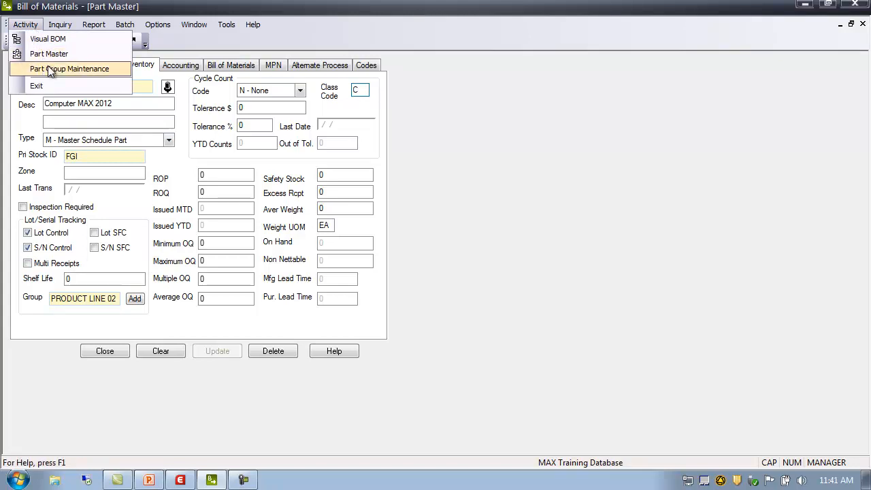
pyautogui.click(34, 304)
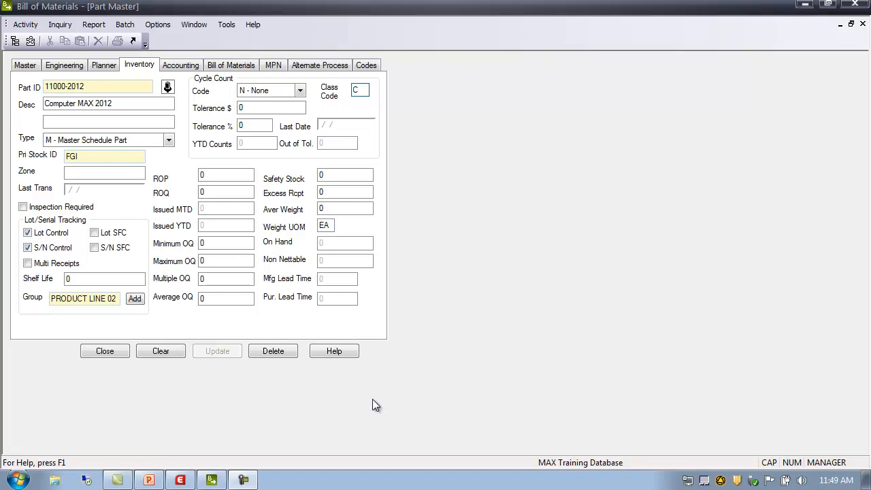
# - Switch to System Manager, launch Inventory Control from the materials modules, and open Inventory Transactions
pyautogui.click(180, 479)
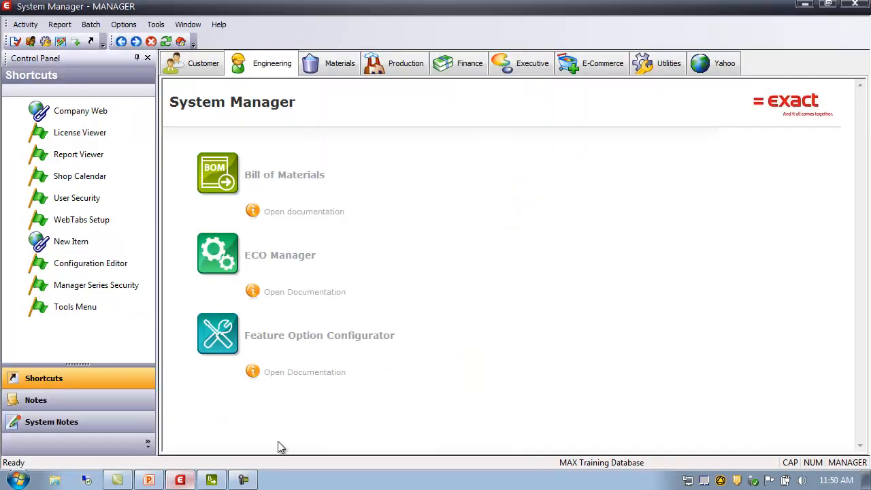
pyautogui.click(340, 64)
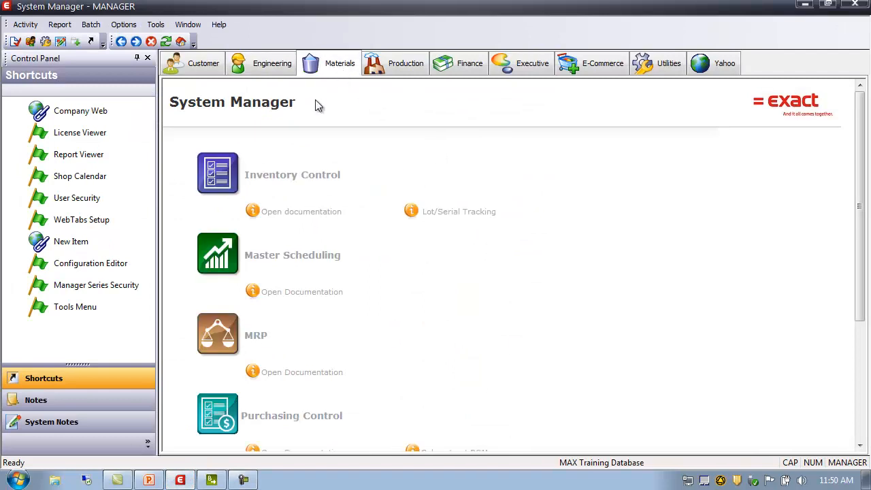
pyautogui.click(289, 180)
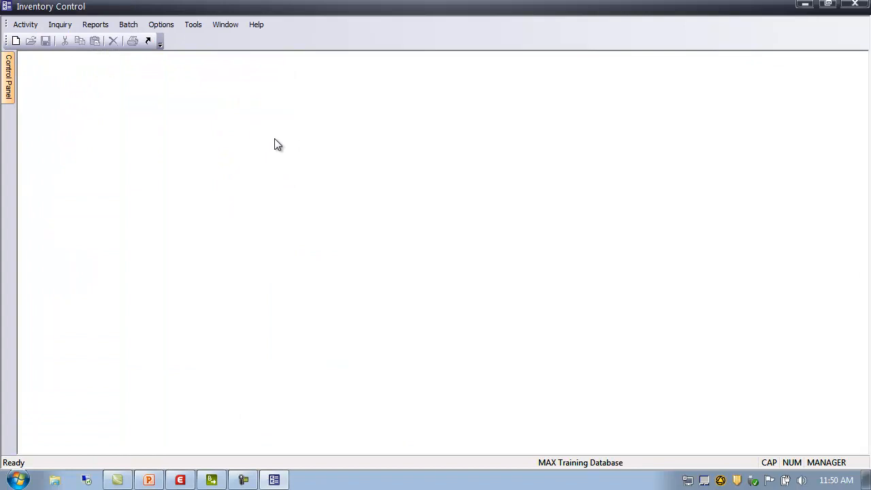
pyautogui.click(27, 24)
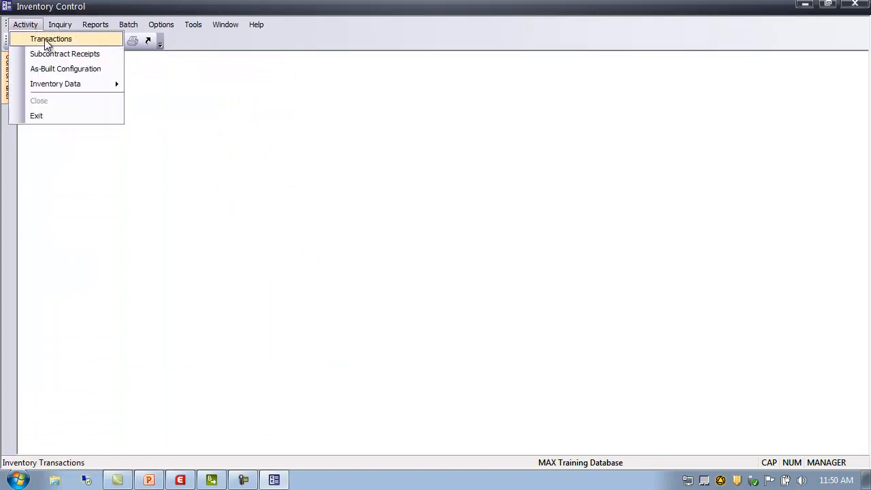
pyautogui.click(48, 42)
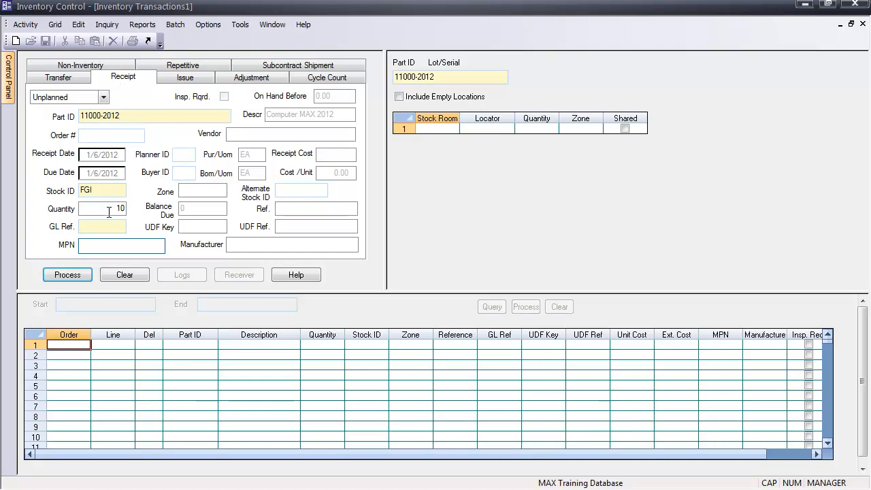
# - Process the unplanned receipt of 10 units of part 11000-2012 into FGI, checking the advanced selection and accepting the assigned lot and serial numbers
pyautogui.click(67, 275)
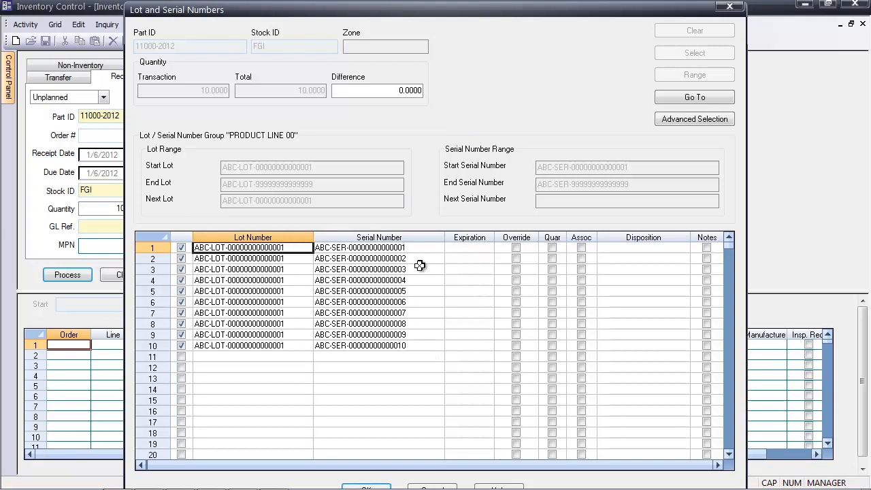
pyautogui.click(704, 120)
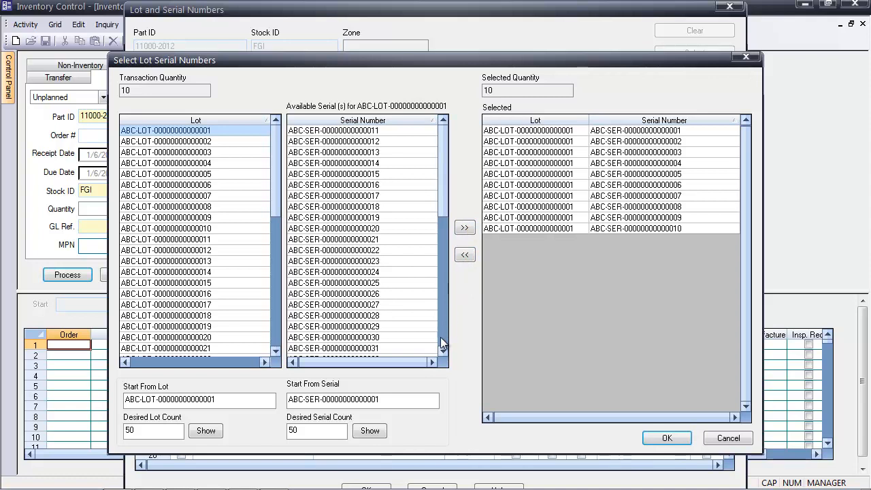
pyautogui.click(666, 438)
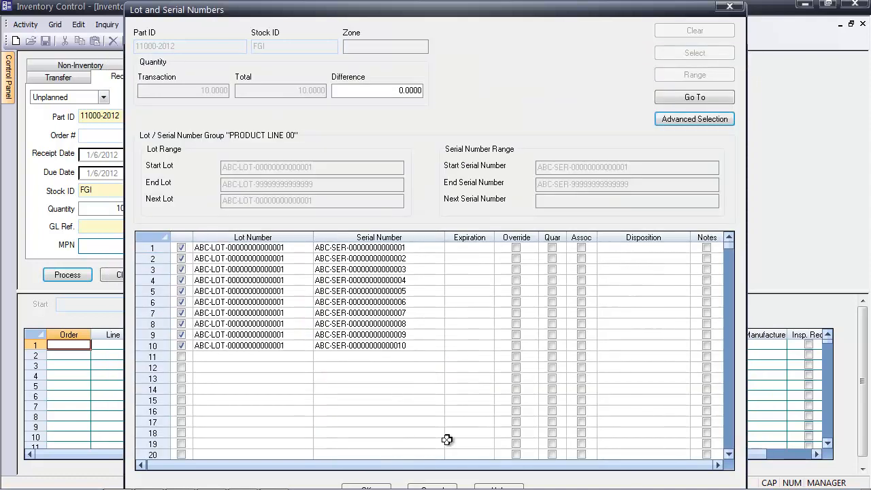
pyautogui.click(377, 487)
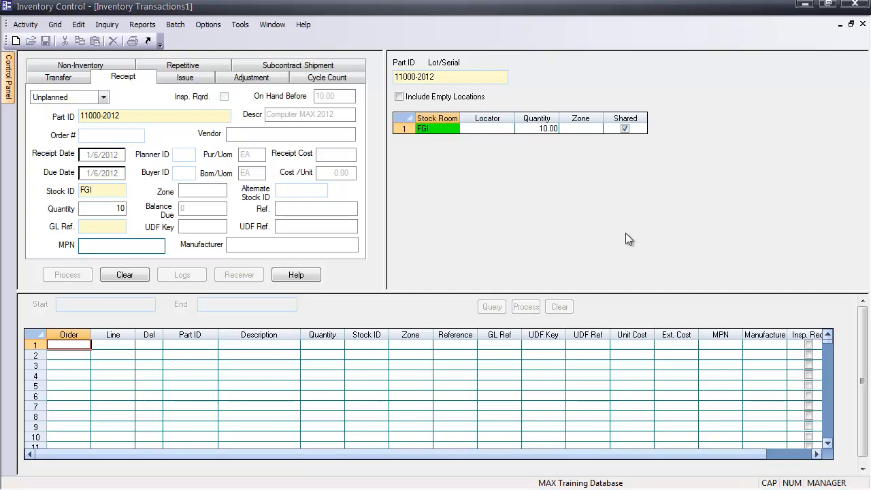
# - Enter a cycle count quantity of 10 for part 11000-2012 in FGI and bring up its lot and serial numbers
pyautogui.click(331, 79)
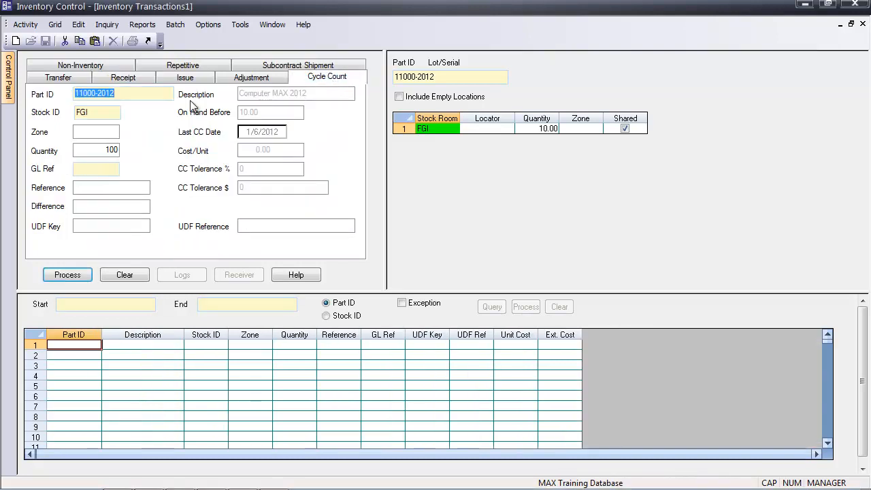
pyautogui.click(104, 151)
pyautogui.write('10')
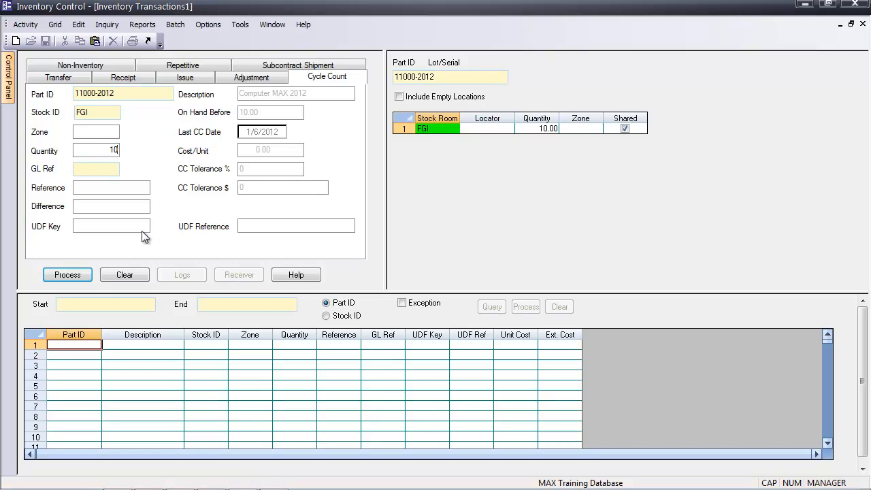
pyautogui.click(66, 276)
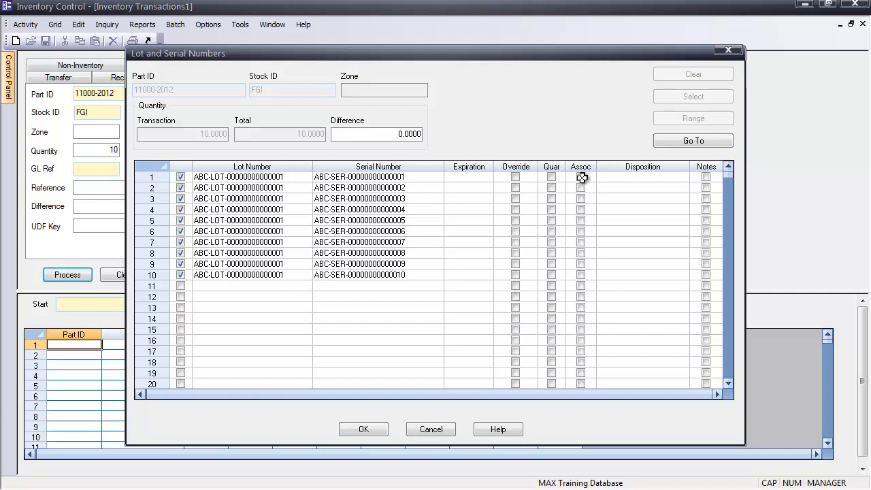
# - Examine the document association options for the first serial number, including the selectable file types, and close them without linking a file
pyautogui.click(581, 177)
pyautogui.click(581, 176)
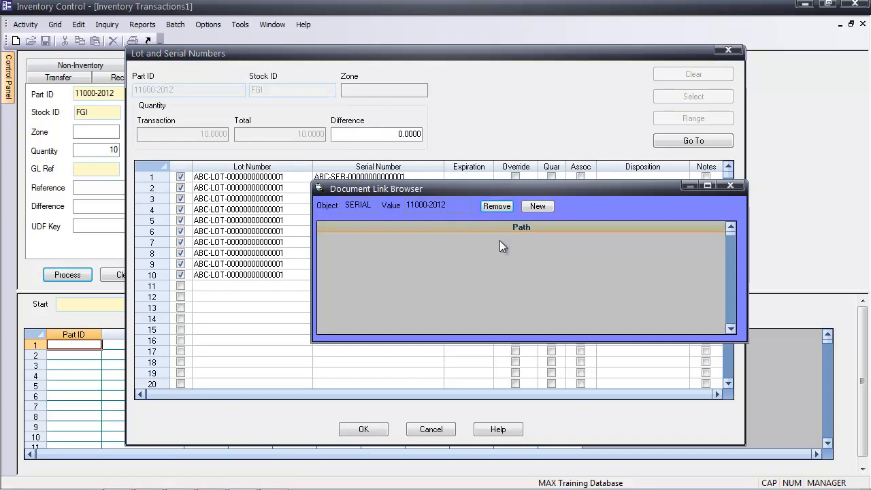
pyautogui.click(537, 206)
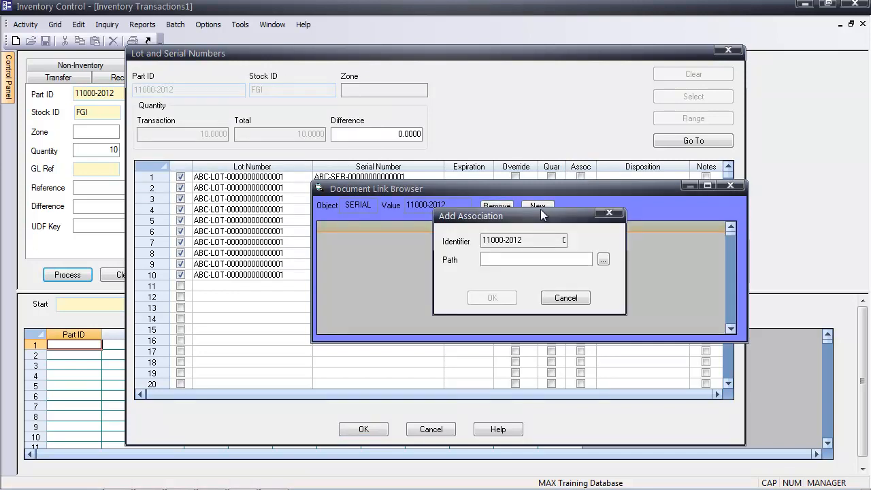
pyautogui.click(603, 260)
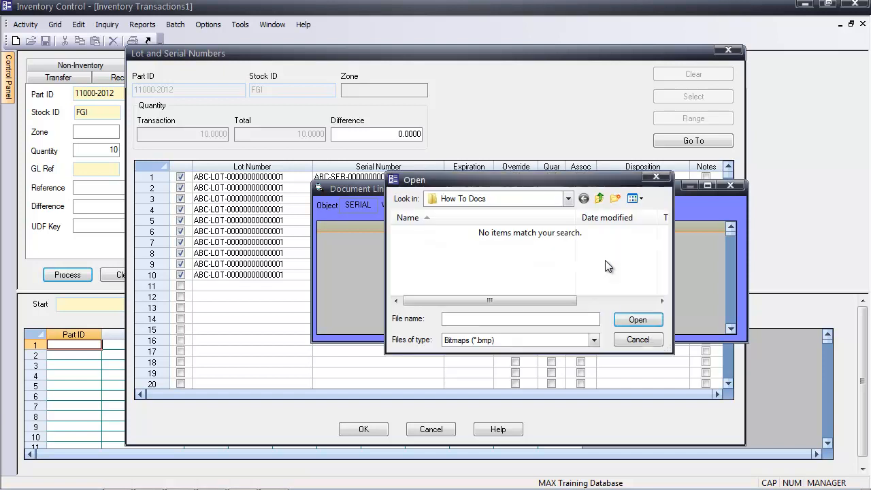
pyautogui.click(593, 340)
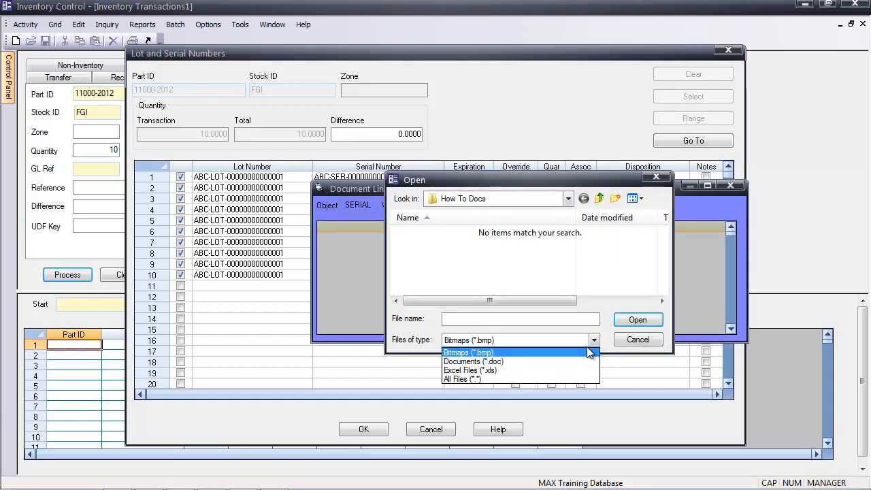
pyautogui.click(594, 340)
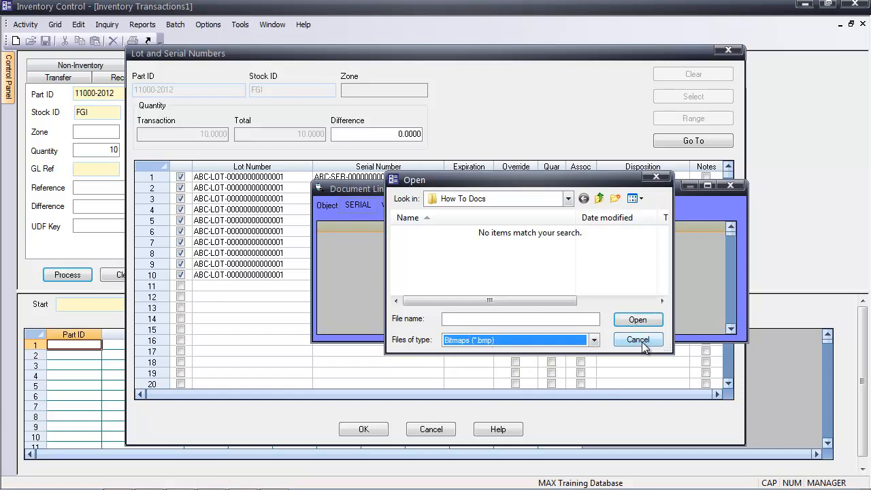
pyautogui.click(639, 340)
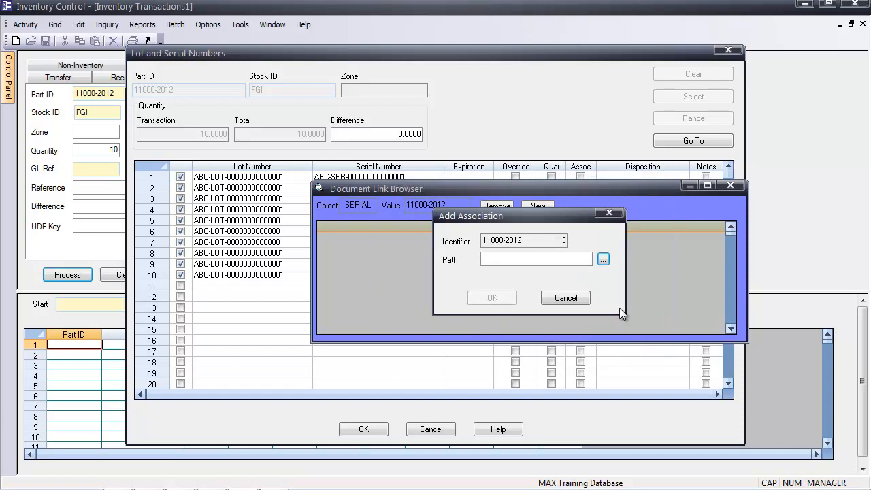
pyautogui.click(580, 299)
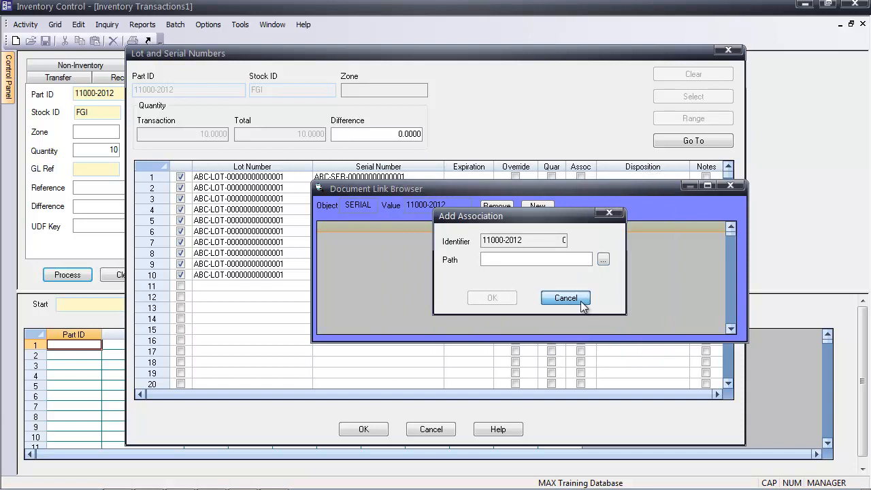
pyautogui.click(732, 185)
# - Check the disposition and notes entries of the first serial number and accept the lot and serial numbers for the cycle count
pyautogui.click(646, 176)
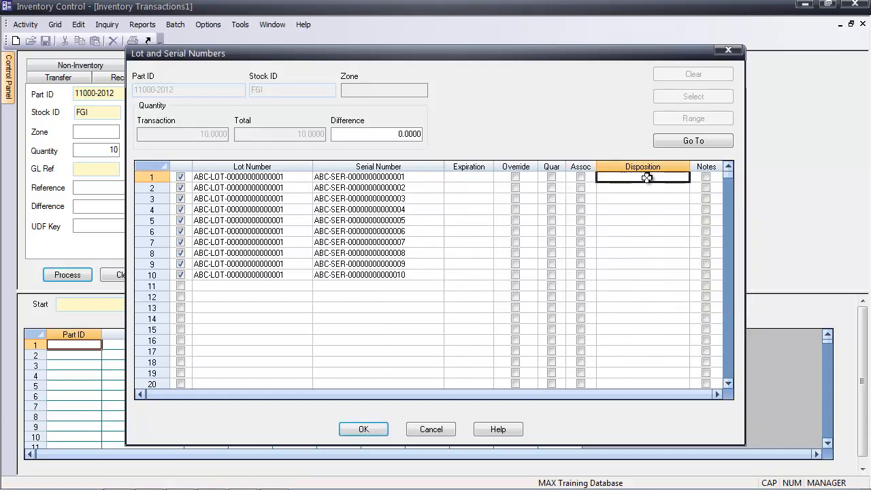
pyautogui.click(647, 177)
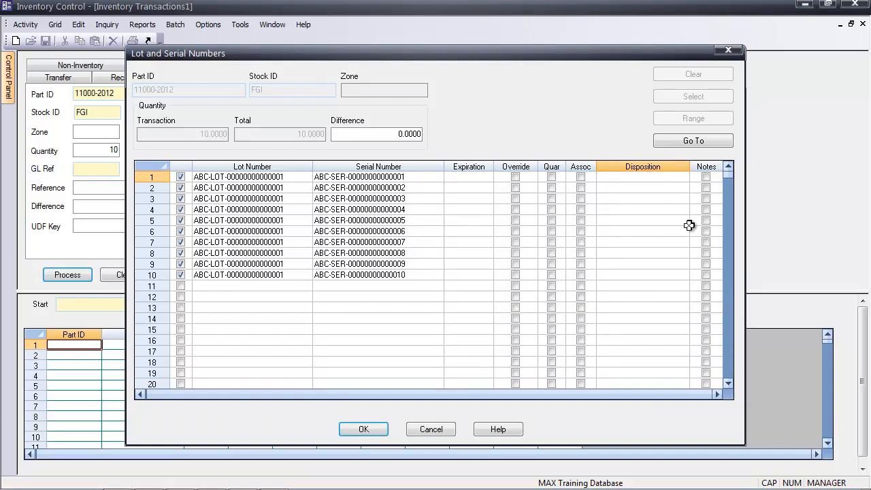
pyautogui.click(706, 177)
pyautogui.click(706, 177)
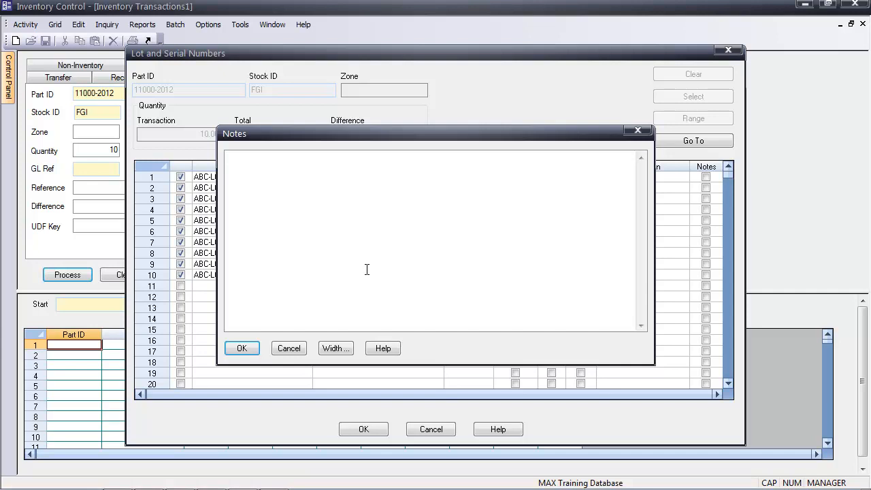
pyautogui.click(242, 348)
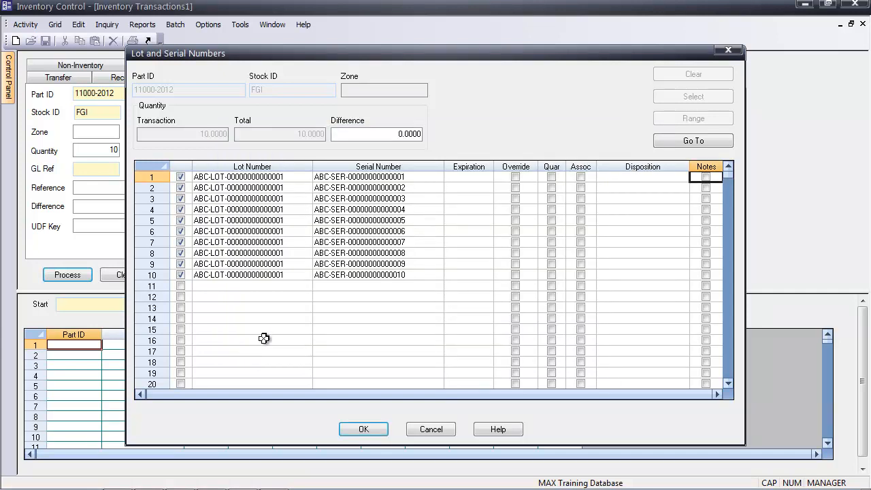
pyautogui.click(384, 427)
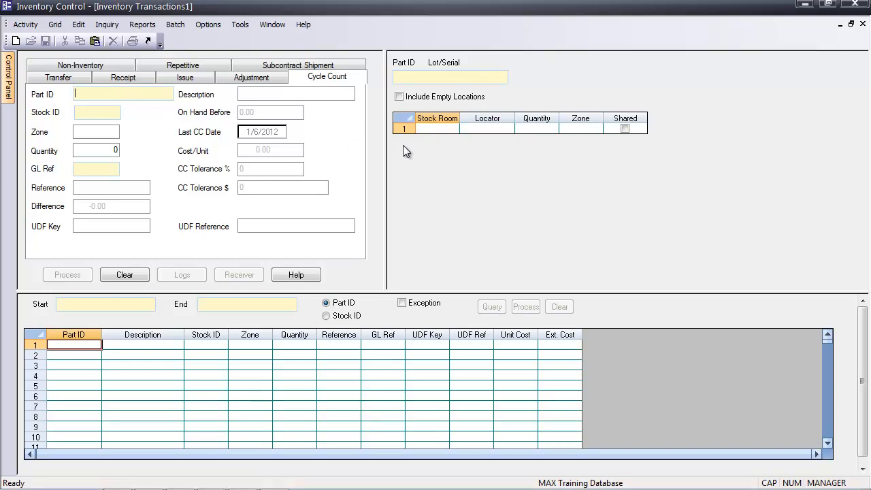
# - Enter a cycle count of 10 for part COOKIE and bring up its lot and serial number entry
pyautogui.write('OKIE')
pyautogui.click(113, 149)
pyautogui.write('10')
pyautogui.click(75, 275)
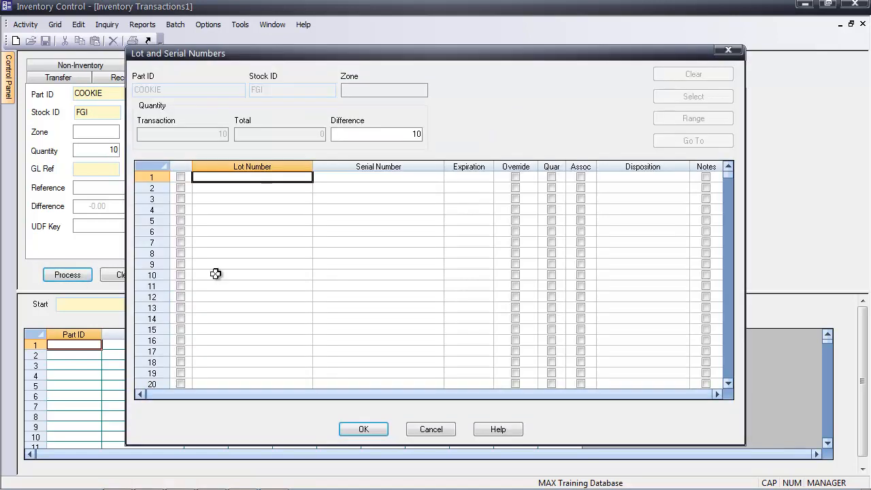
# - Generate a serial range from the first row with starting serial number 1234, lot number 0001 and quantity 10
pyautogui.click(141, 177)
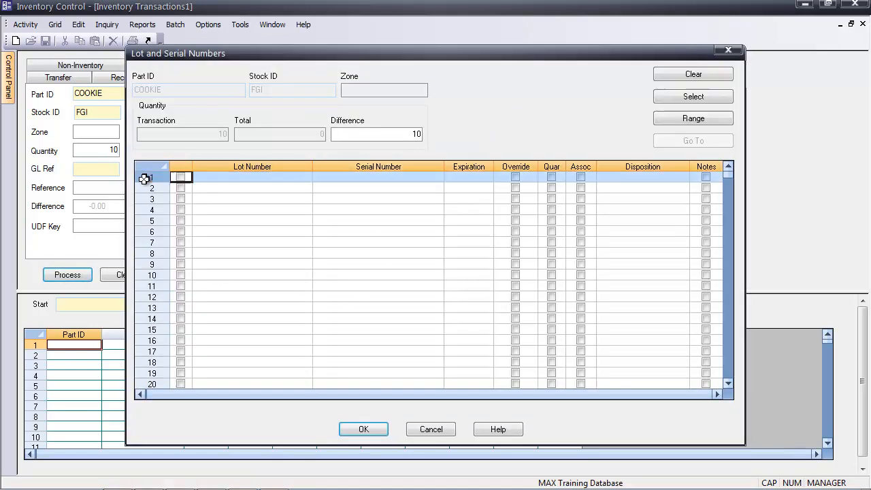
pyautogui.click(700, 123)
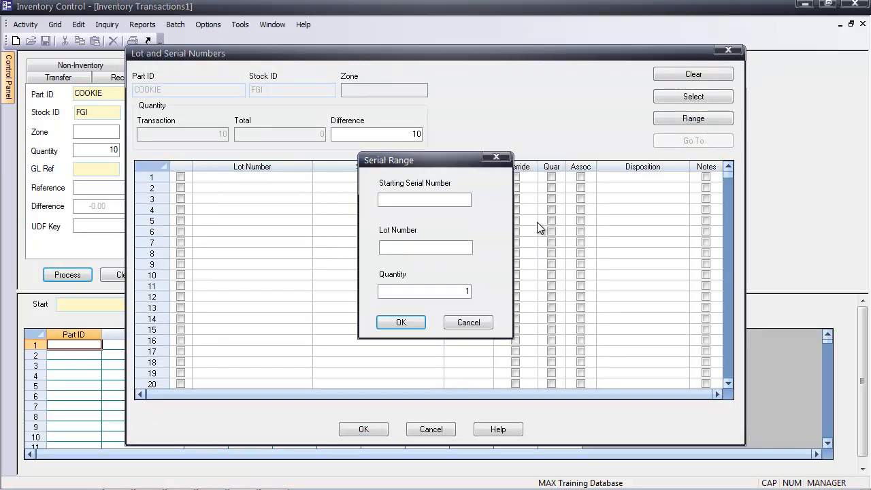
pyautogui.write('1234')
pyautogui.press('Tab')
pyautogui.write('0001')
pyautogui.doubleClick(457, 293)
pyautogui.write('10')
pyautogui.click(402, 322)
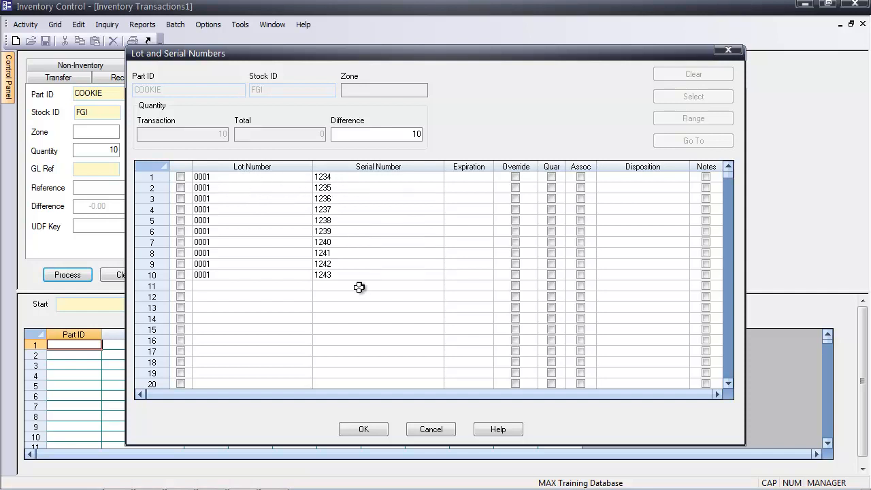
# - Select all ten generated lot and serial rows and accept them to complete the COOKIE cycle count
pyautogui.moveTo(156, 179); pyautogui.dragTo(140, 275)
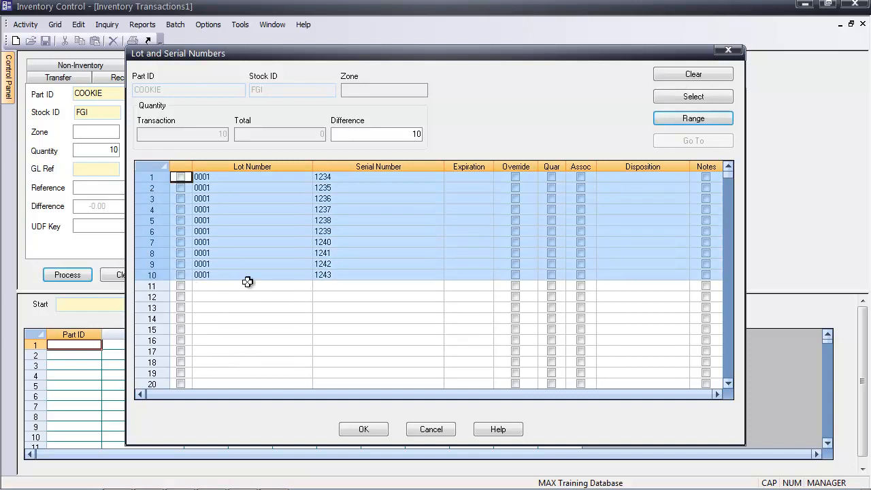
pyautogui.click(693, 97)
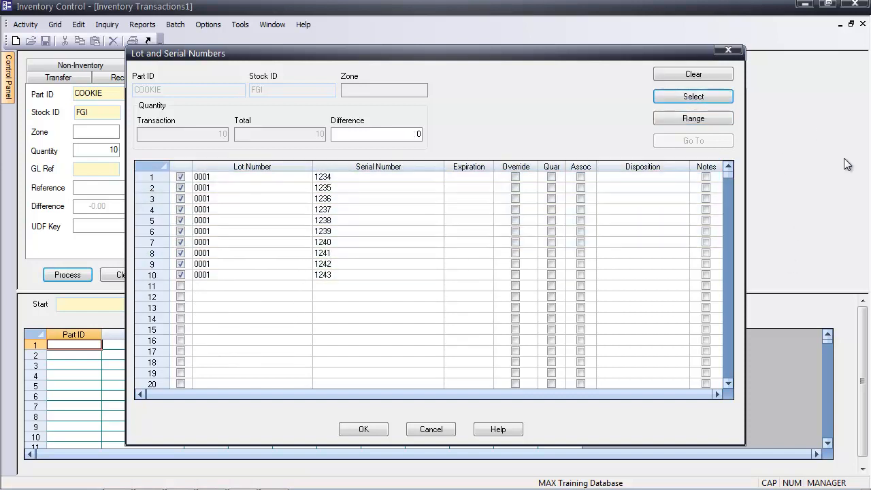
pyautogui.click(378, 431)
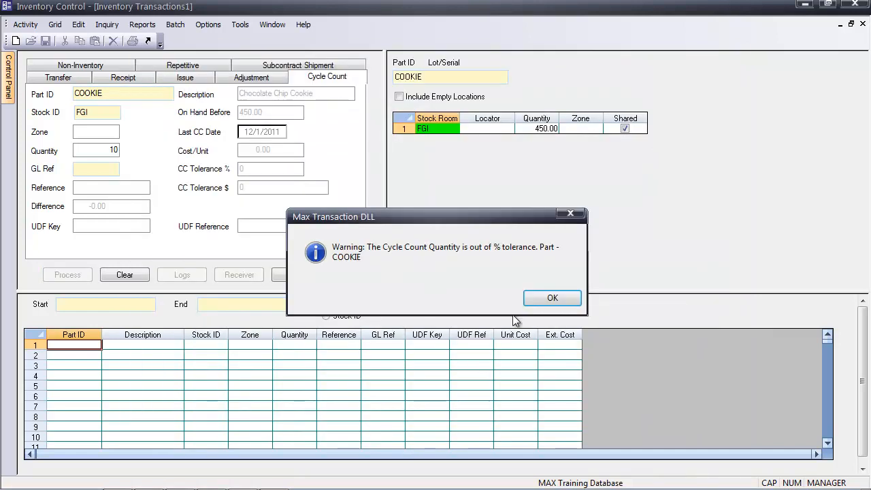
pyautogui.click(544, 295)
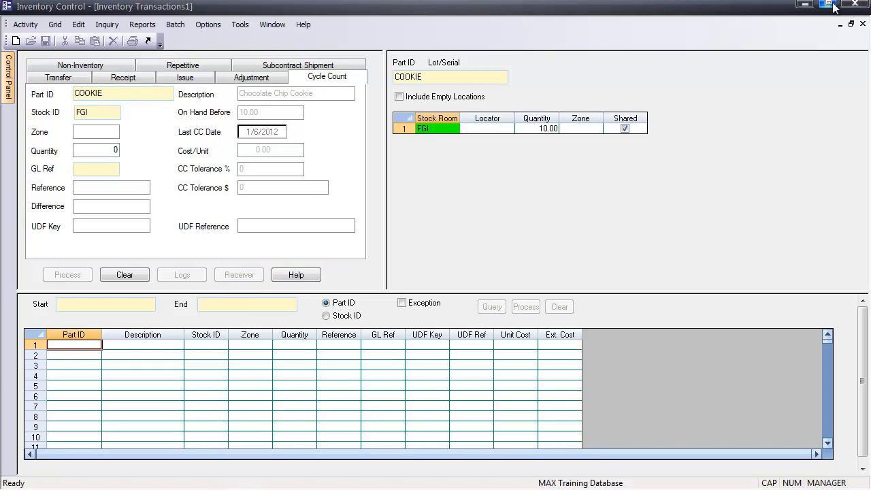
# - Switch from Inventory Control to Sales Order Processing and open Order Entry in a maximized window
pyautogui.click(805, 5)
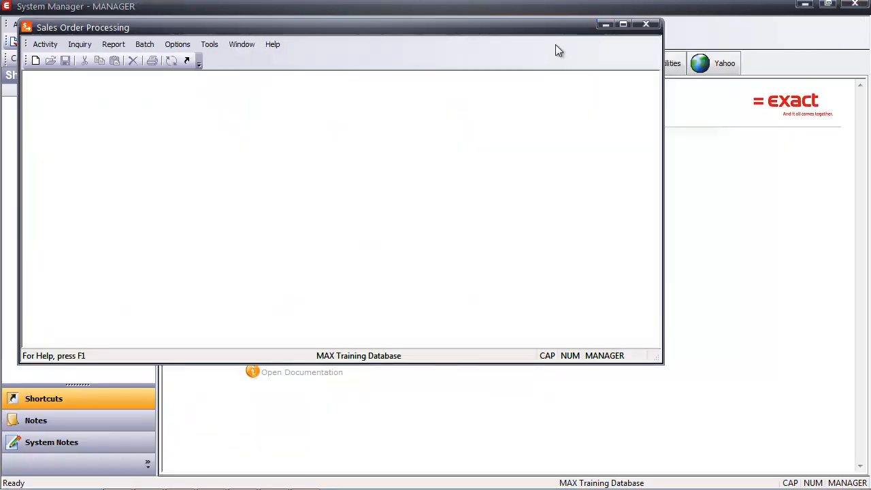
pyautogui.click(625, 23)
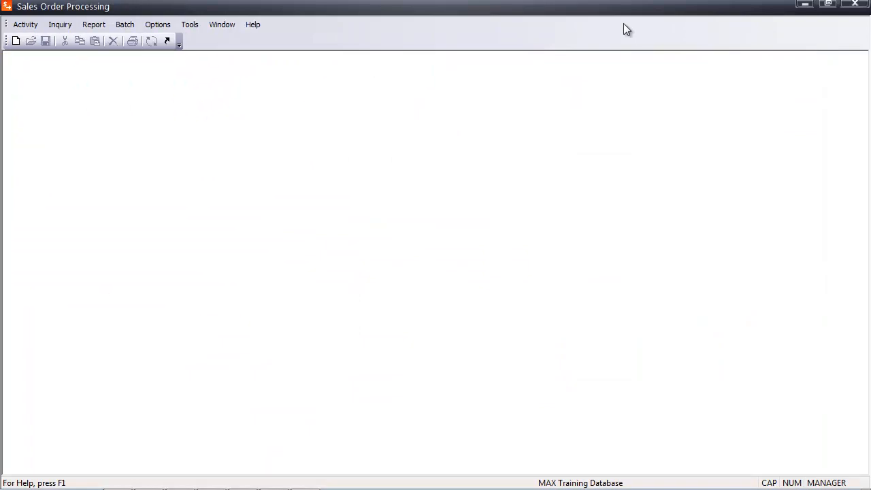
pyautogui.click(28, 26)
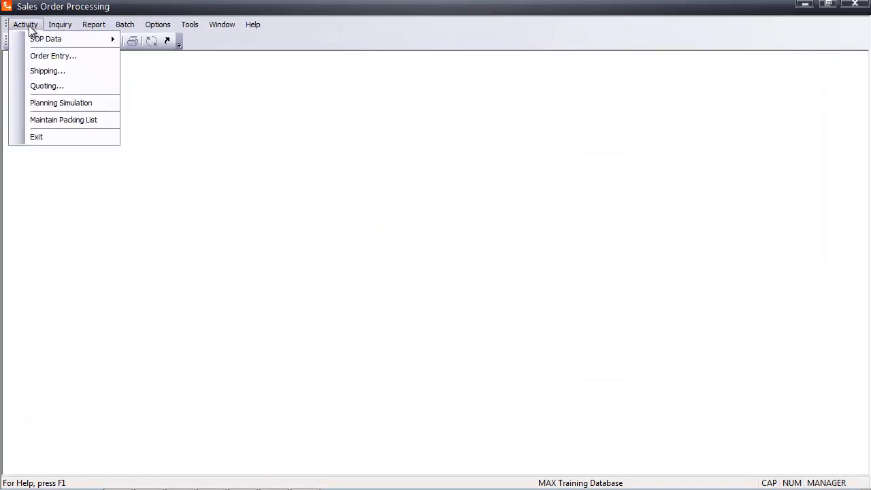
pyautogui.click(46, 59)
pyautogui.click(613, 58)
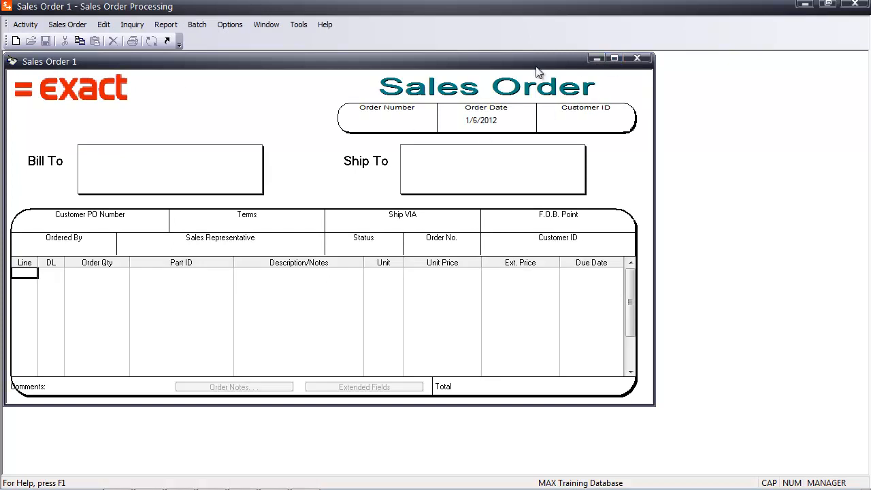
# - Create a new sales order and choose Saturn Automotive as its customer from the Customer Master Browser
pyautogui.click(68, 25)
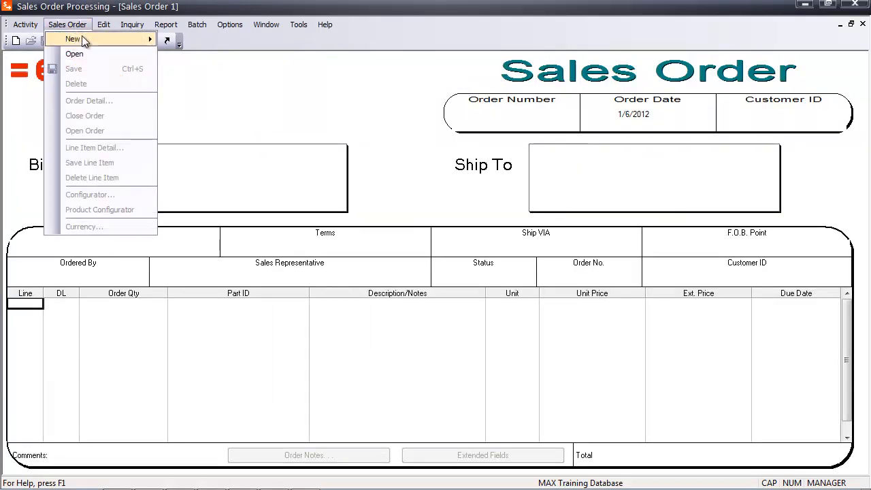
pyautogui.moveTo(145, 40)
pyautogui.click(192, 41)
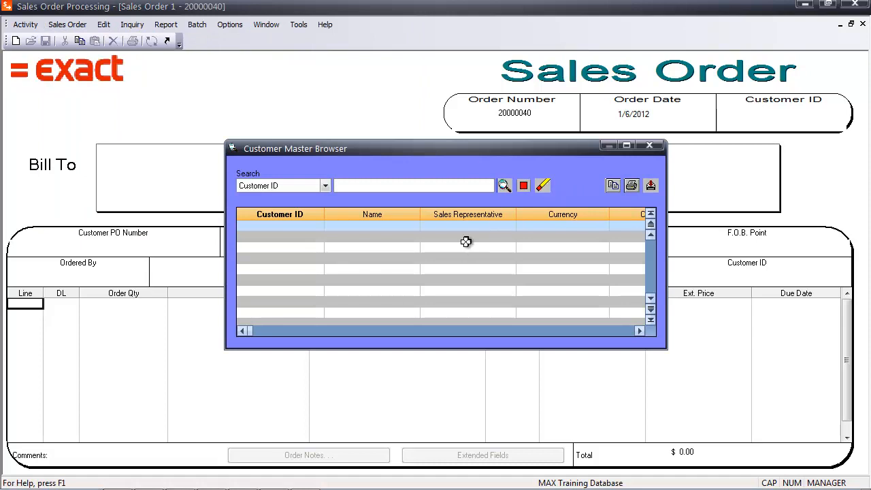
pyautogui.click(504, 185)
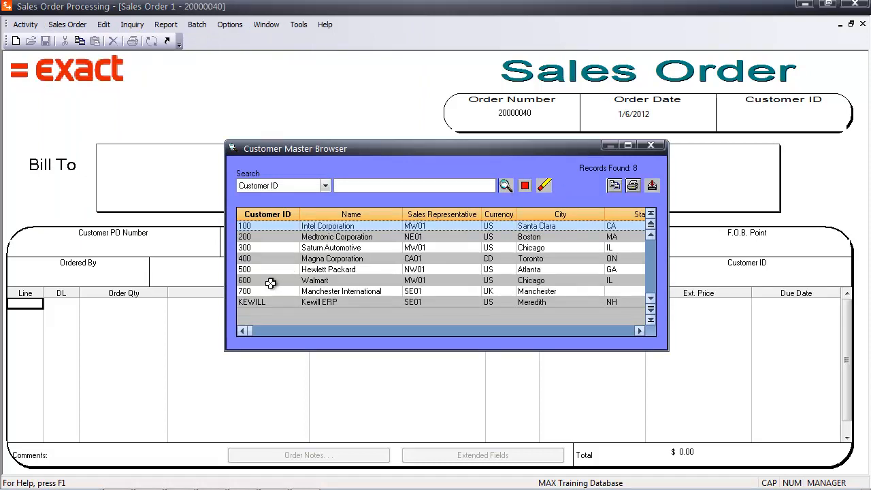
pyautogui.click(257, 248)
pyautogui.doubleClick(297, 244)
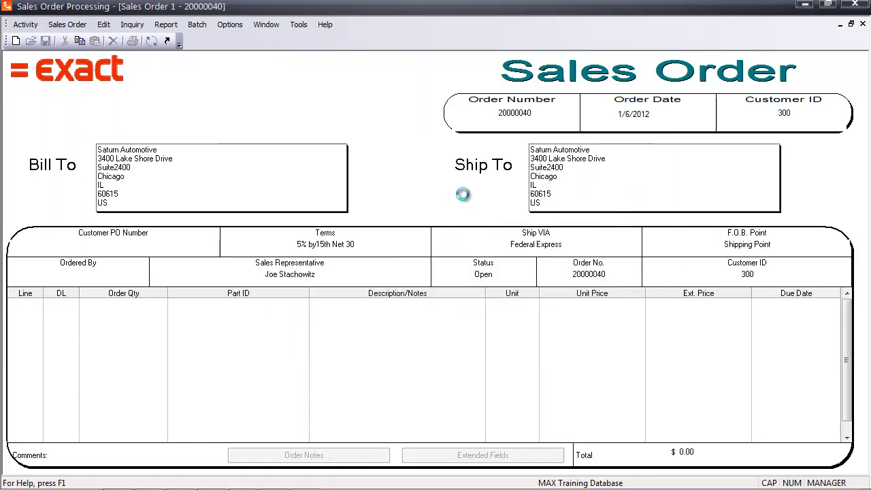
# - Fill the sales order's first line with quantity 10 of part COOKIE at a unit price of 0.25
pyautogui.write('10')
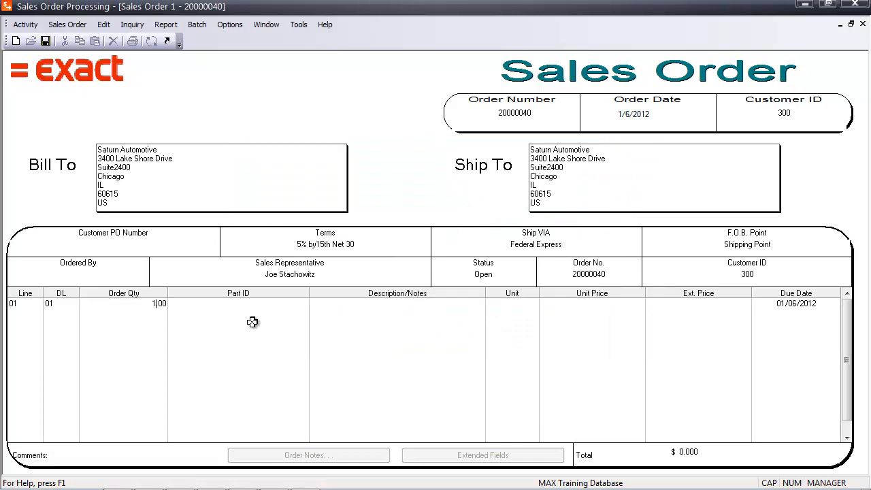
pyautogui.click(301, 302)
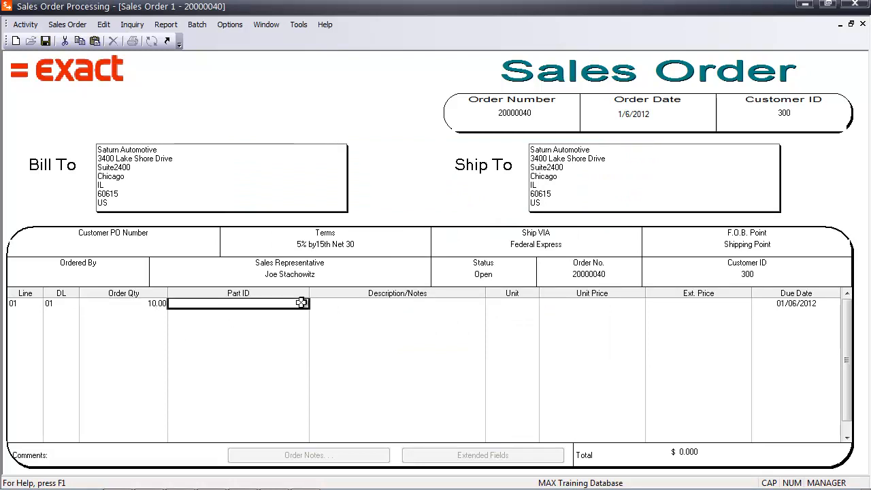
pyautogui.write('COOKIE')
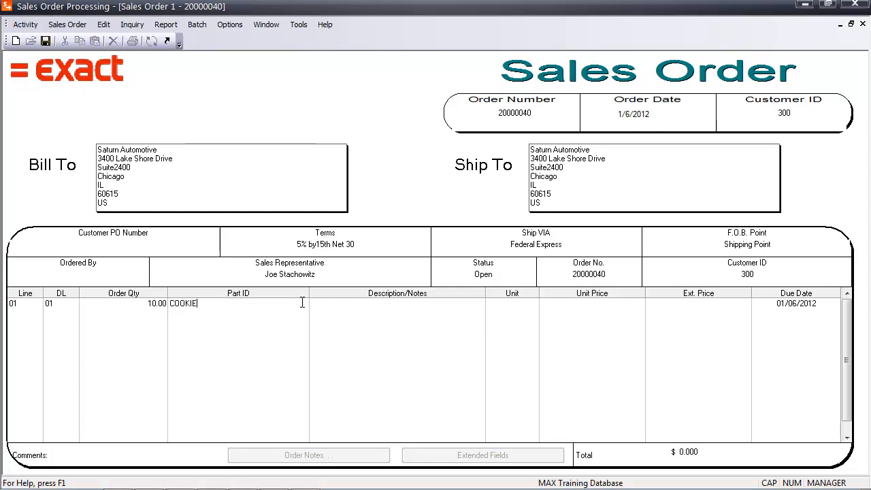
pyautogui.press('Tab')
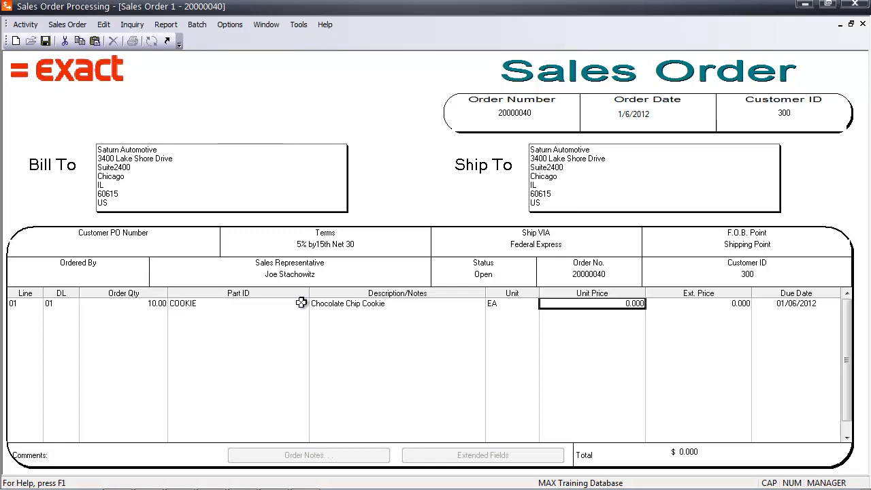
pyautogui.write('.25')
pyautogui.press('Tab')
pyautogui.press('Tab')
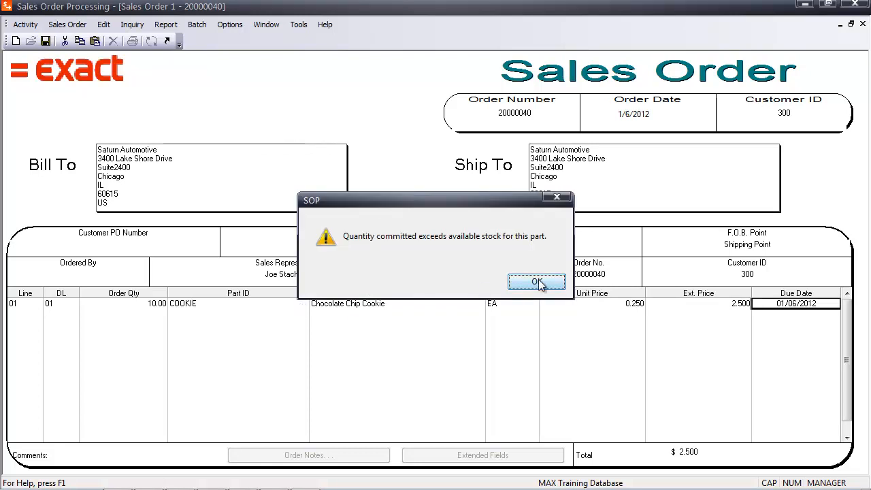
pyautogui.click(537, 281)
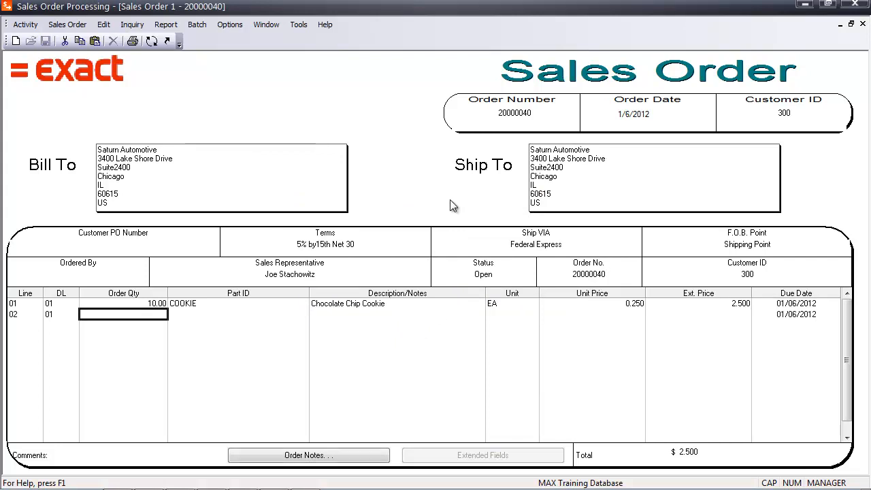
# - Switch the sales order to shipping and start a partial shipment of 2 for the COOKIE line
pyautogui.click(153, 41)
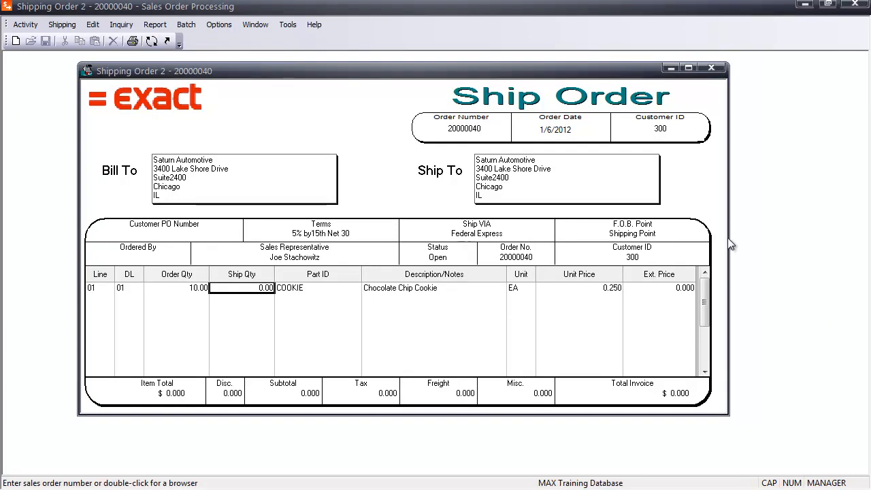
pyautogui.doubleClick(255, 288)
pyautogui.click(603, 193)
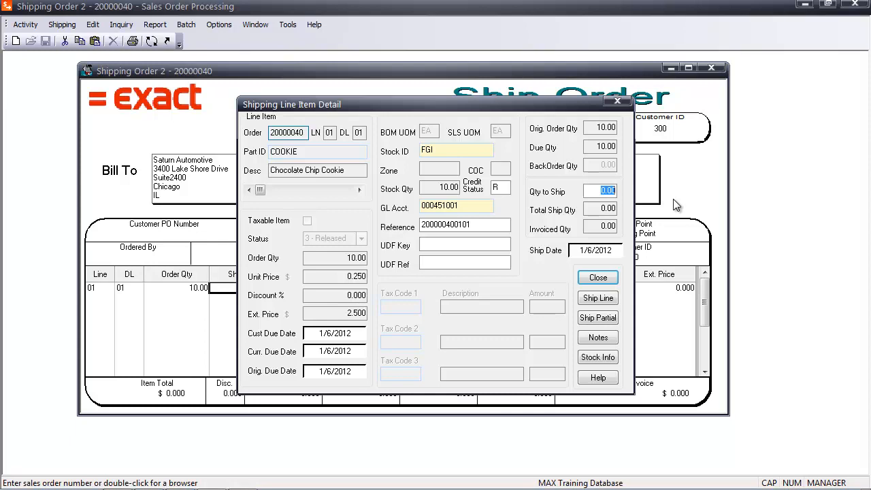
pyautogui.write('2')
pyautogui.click(592, 318)
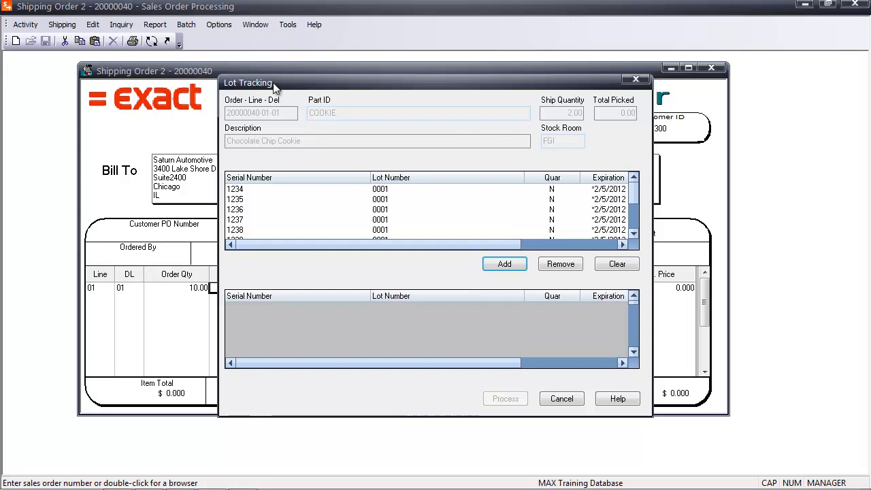
# - Pick serial numbers 1234 and 1235 of lot 0001, process the shipment and close the line item detail
pyautogui.click(288, 189)
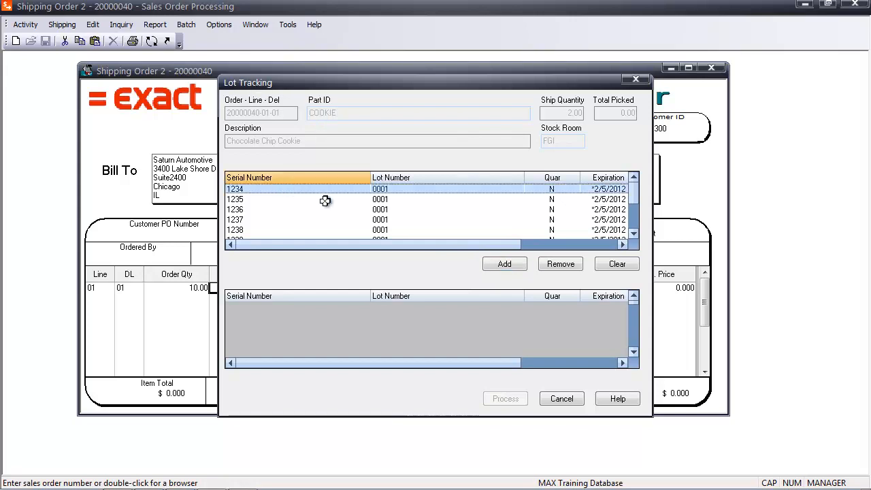
pyautogui.click(508, 267)
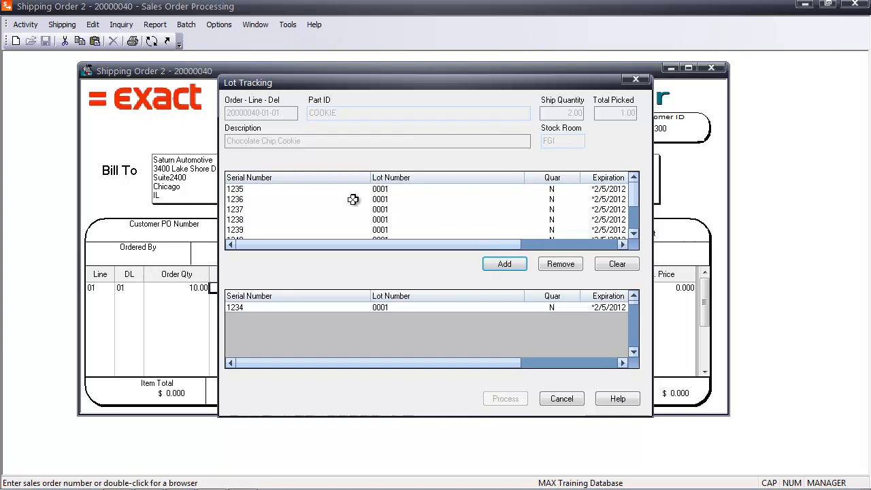
pyautogui.click(252, 189)
pyautogui.click(510, 264)
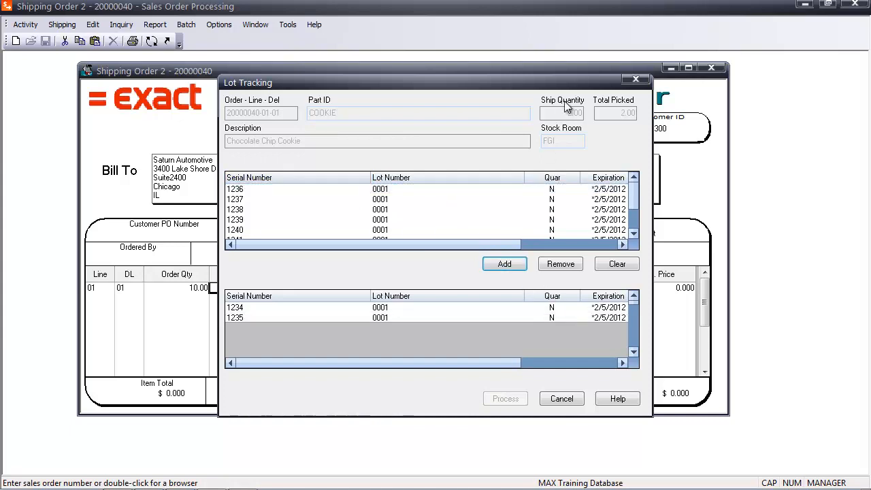
pyautogui.click(564, 400)
pyautogui.click(390, 277)
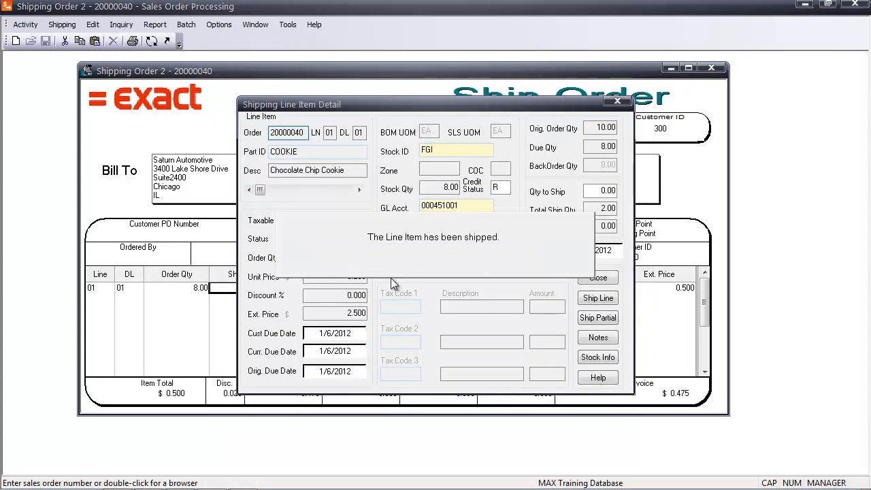
pyautogui.click(597, 279)
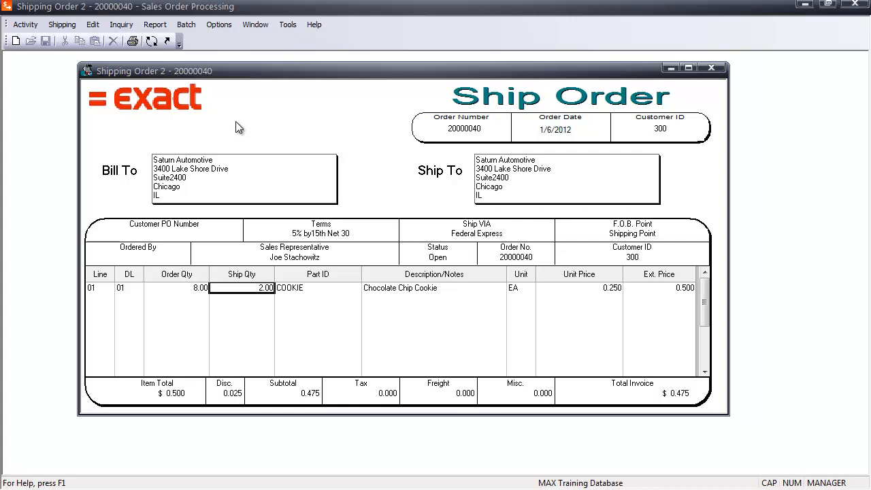
# - Close the shipping order and create a new credit memo in Order Entry
pyautogui.click(710, 70)
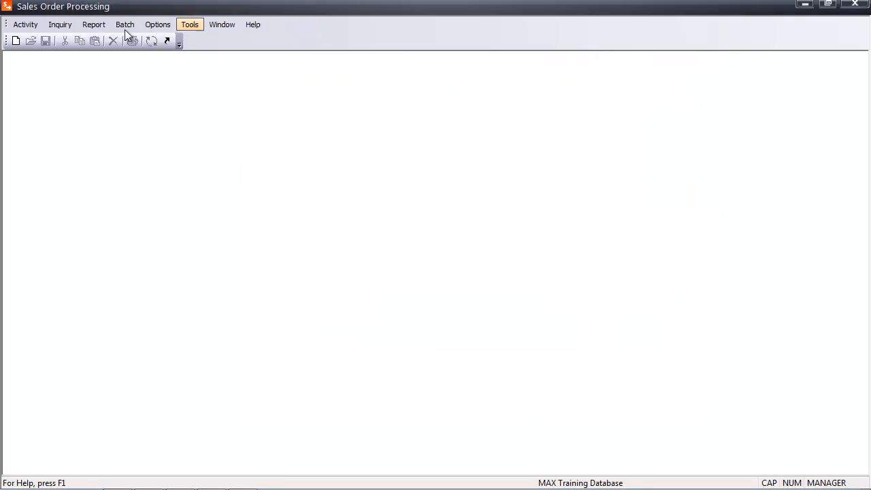
pyautogui.click(32, 29)
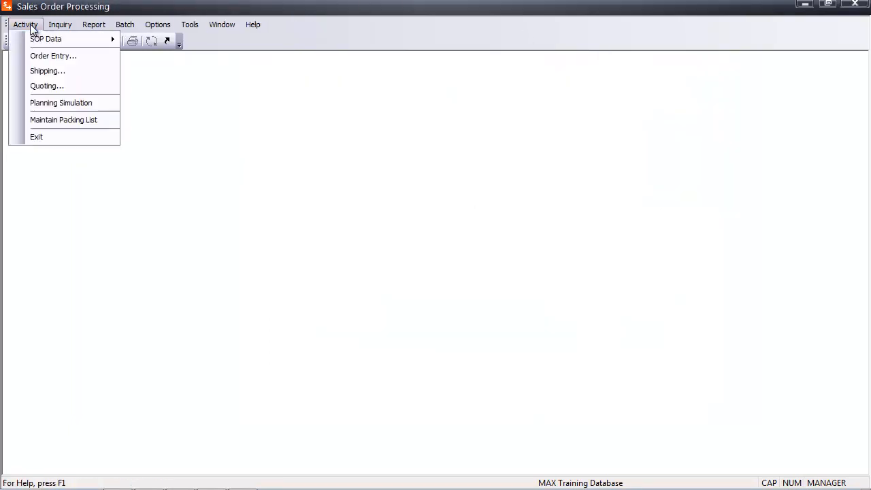
pyautogui.click(50, 57)
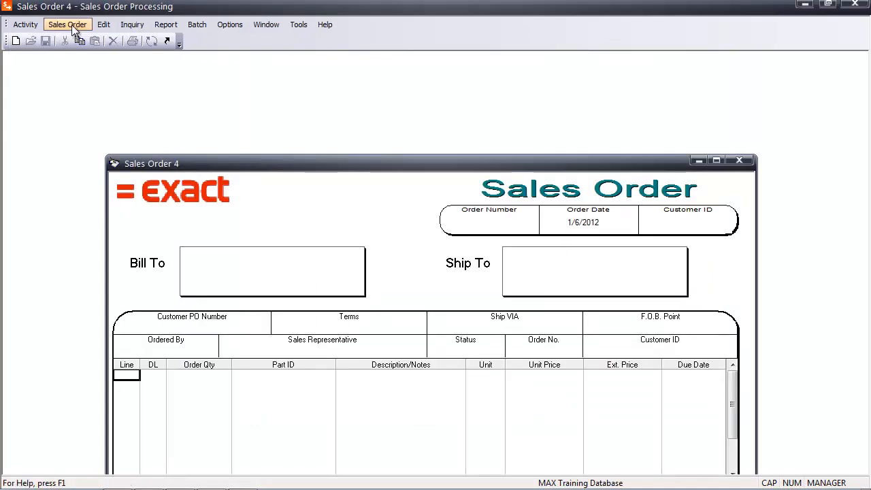
pyautogui.click(72, 26)
pyautogui.moveTo(79, 39)
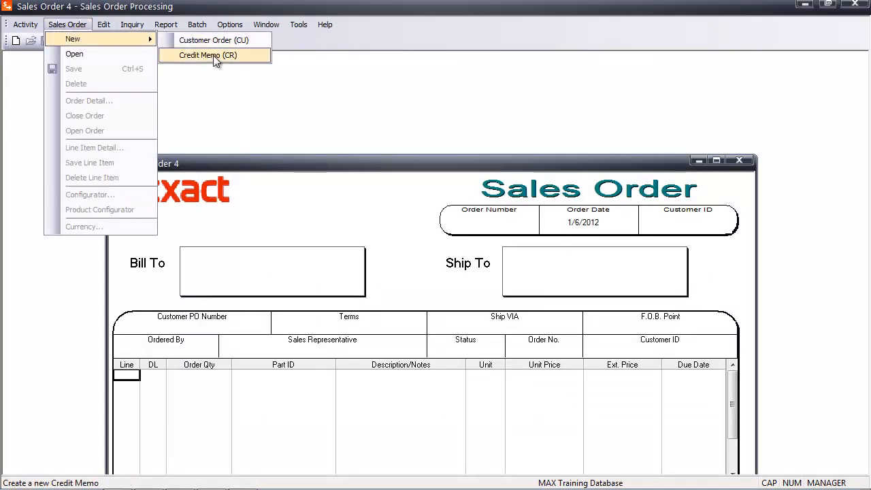
pyautogui.click(213, 55)
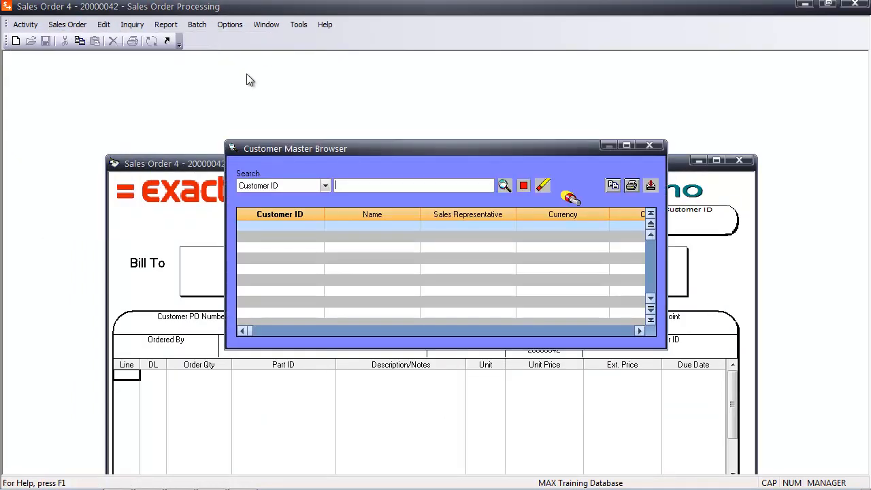
# - Choose Intel Corporation from the Customer Master Browser as the credit memo's customer
pyautogui.click(504, 186)
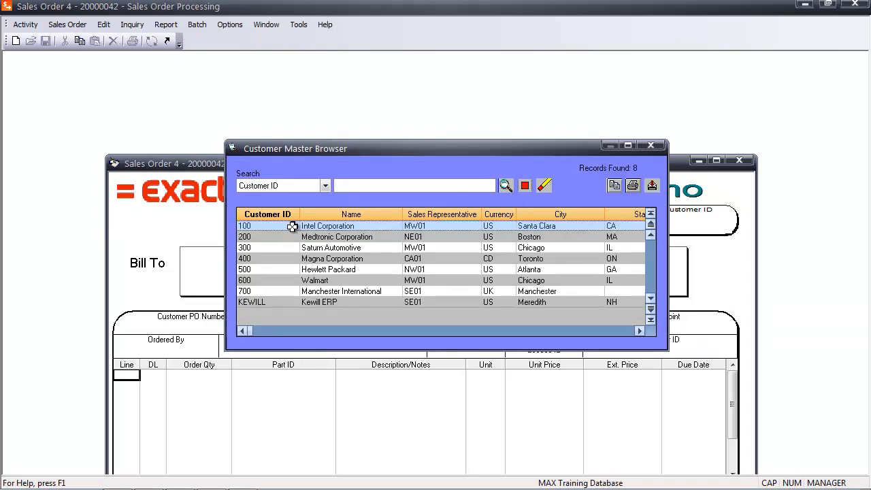
pyautogui.doubleClick(298, 228)
pyautogui.moveTo(676, 165); pyautogui.dragTo(669, 70)
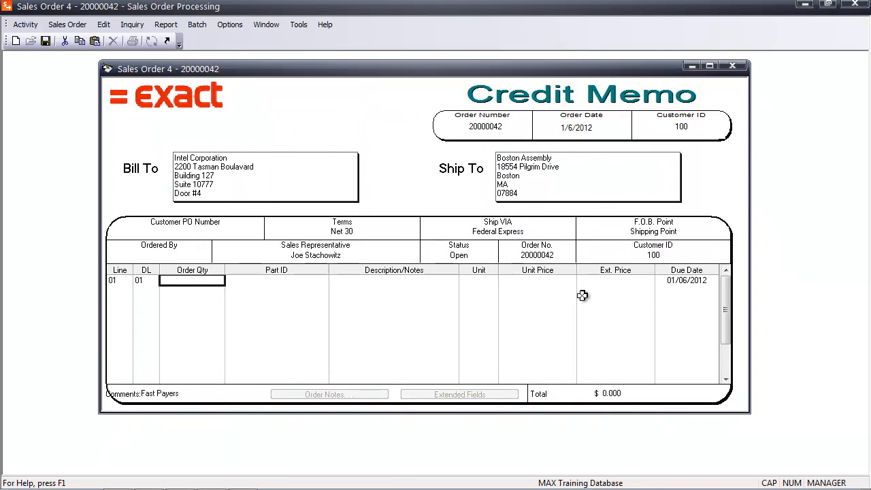
# - Fill the credit memo's first line with quantity 2 of part COOKIE at a unit price of 0.25
pyautogui.write('2')
pyautogui.press('Tab')
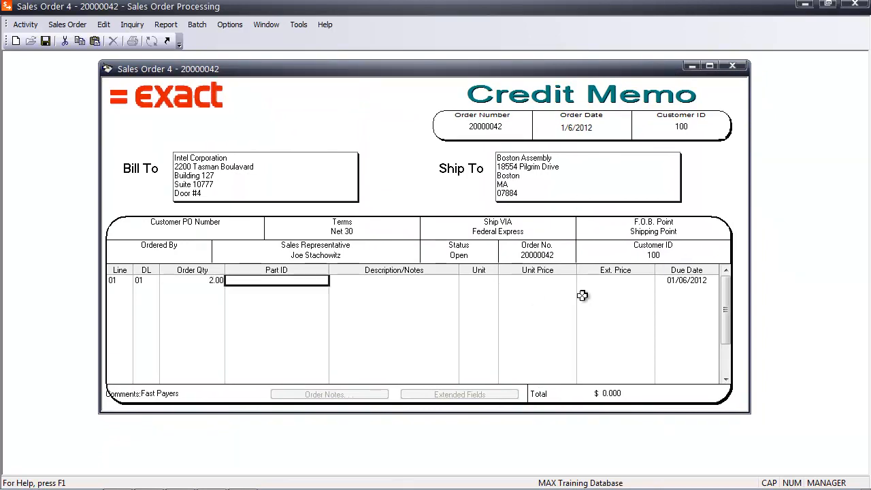
pyautogui.press('capslock')
pyautogui.write('COOKIE')
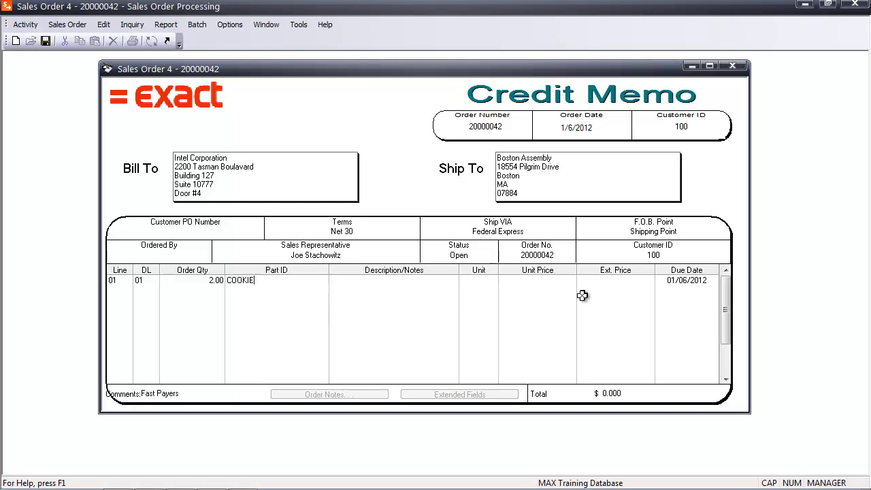
pyautogui.press('Tab')
pyautogui.write('0.25')
pyautogui.press('Tab')
pyautogui.press('Tab')
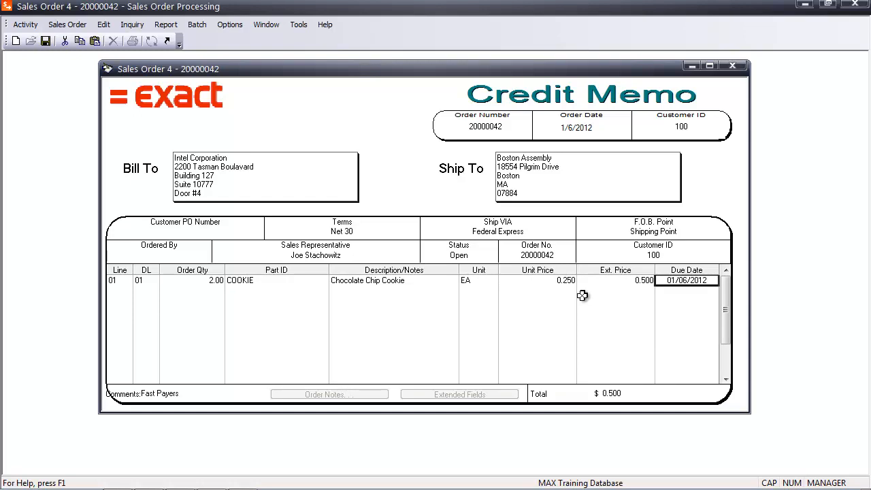
pyautogui.press('Tab')
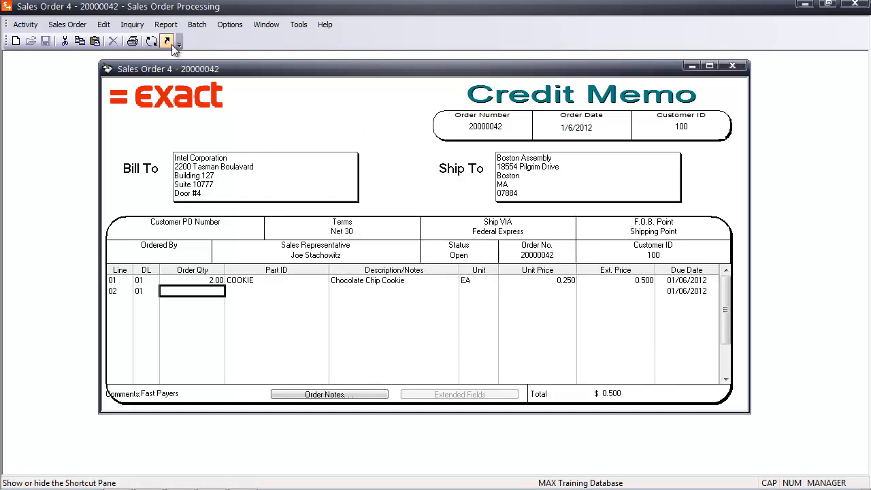
# - Switch the credit memo to shipping and start a partial shipment of 2 for its COOKIE line
pyautogui.click(151, 41)
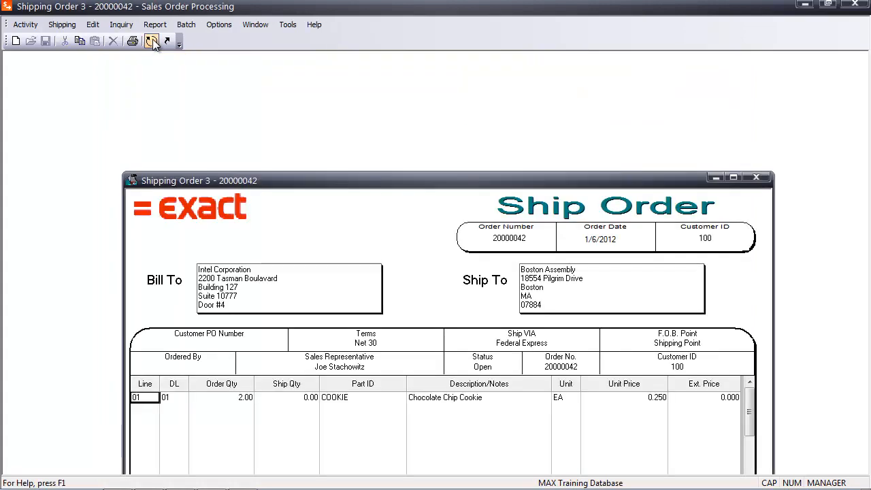
pyautogui.moveTo(348, 180); pyautogui.dragTo(322, 80)
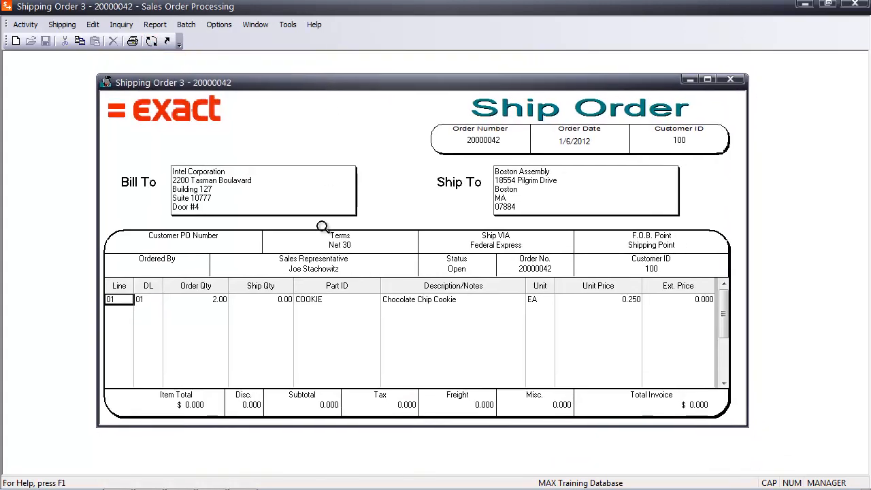
pyautogui.doubleClick(275, 302)
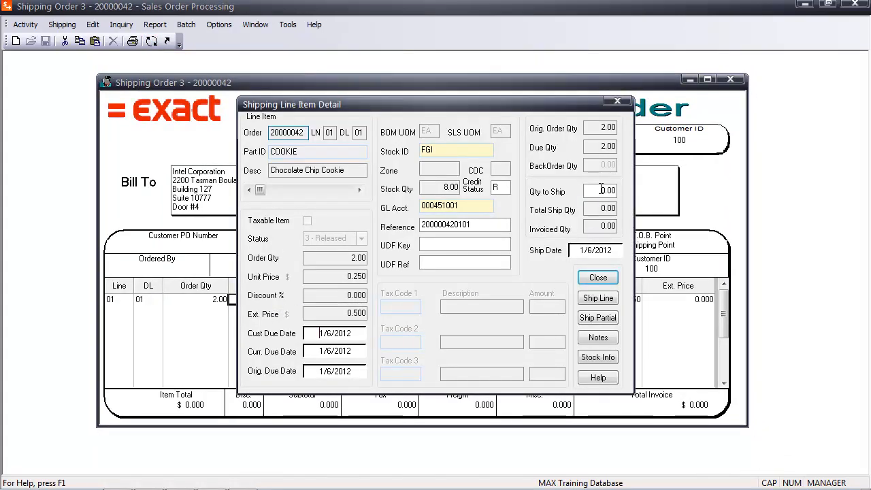
pyautogui.moveTo(598, 190); pyautogui.dragTo(674, 186)
pyautogui.write('2')
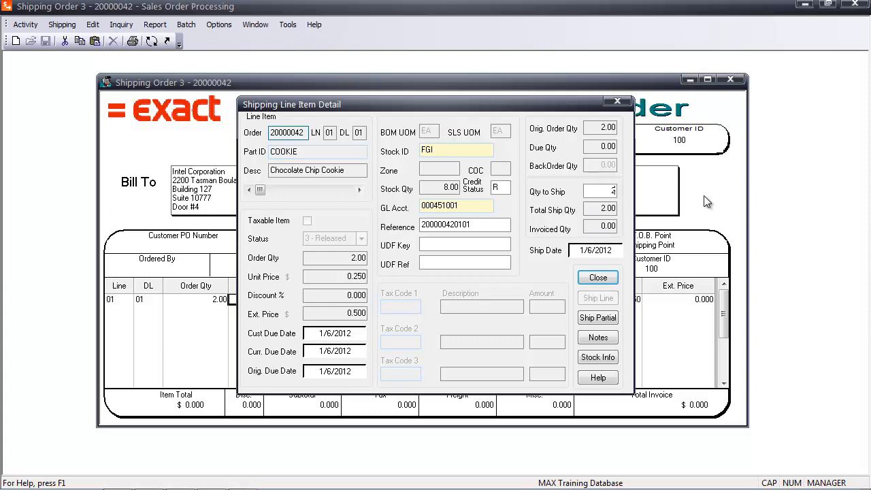
pyautogui.click(596, 318)
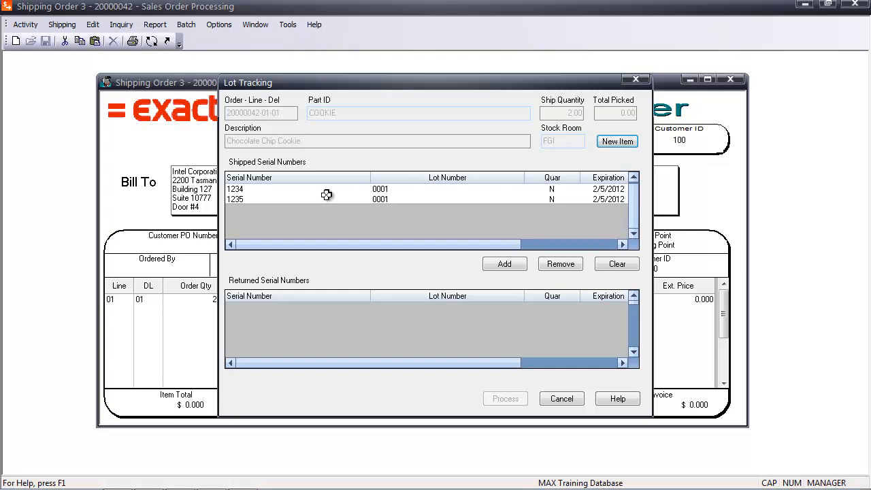
# - Add shipped serial numbers 1234 and 1235 to the returned ones, process the return and close the line item detail
pyautogui.click(324, 189)
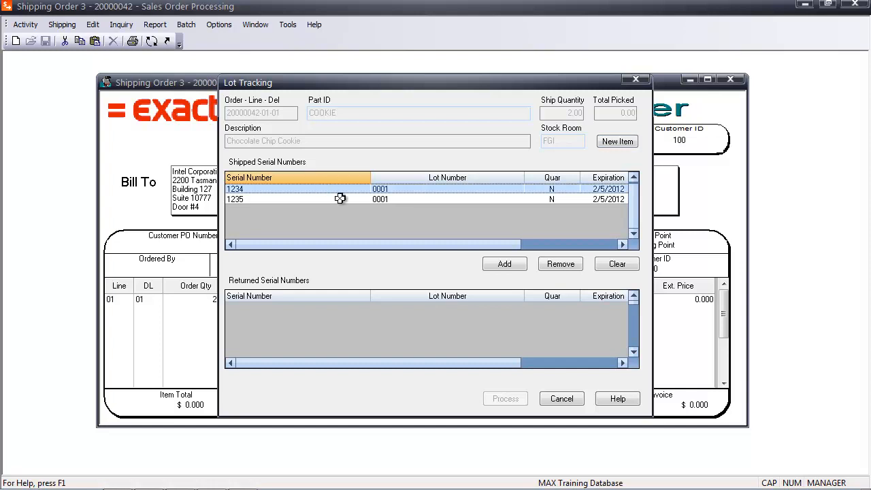
pyautogui.click(515, 266)
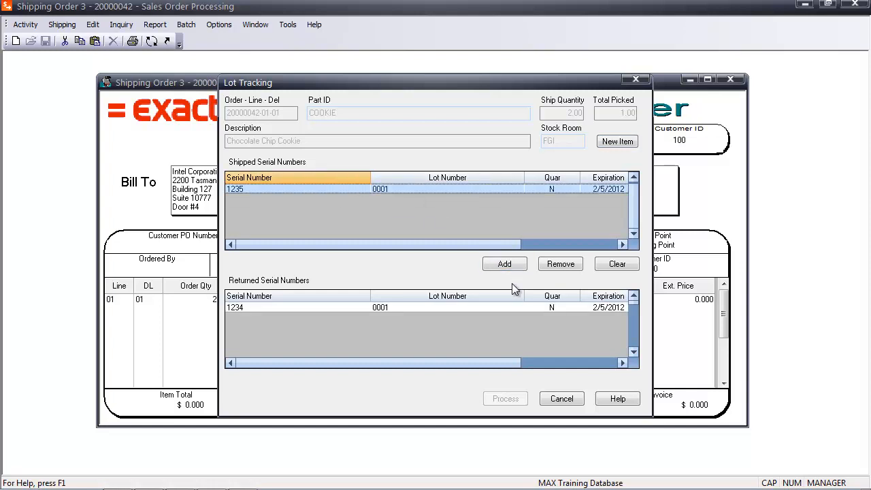
pyautogui.click(505, 265)
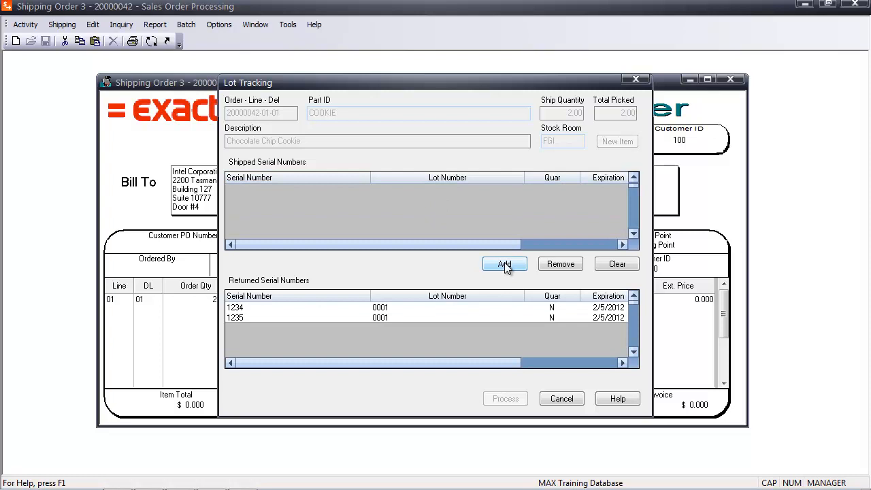
pyautogui.click(571, 401)
pyautogui.click(381, 283)
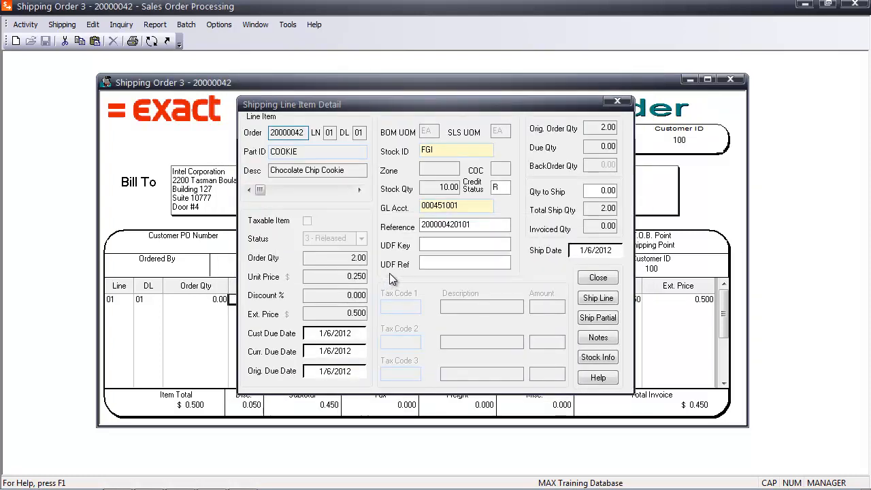
pyautogui.click(598, 278)
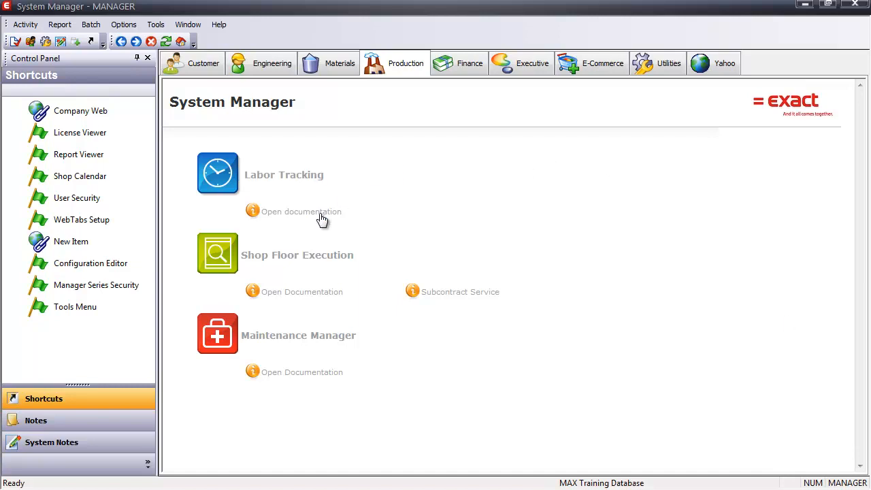
# - Start a new shop order in Shop Floor Execution and choose part 11000-2012 from the Part Master Browser
pyautogui.click(306, 262)
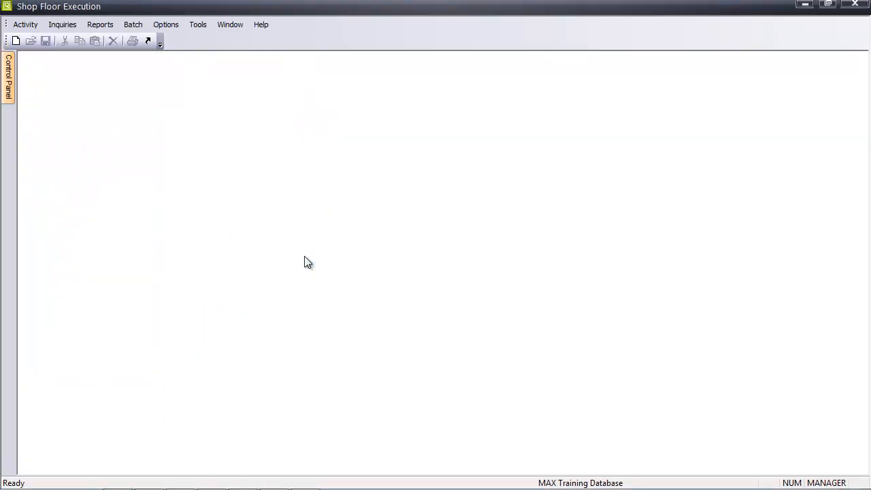
pyautogui.click(23, 24)
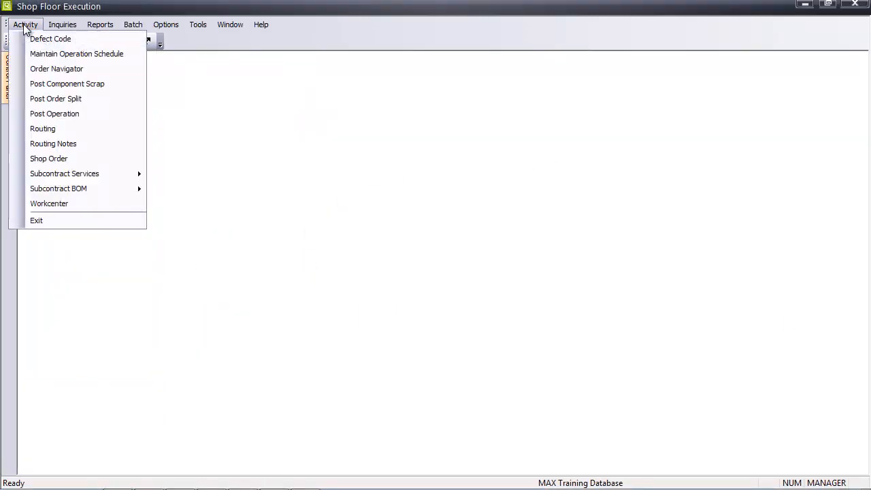
pyautogui.click(57, 160)
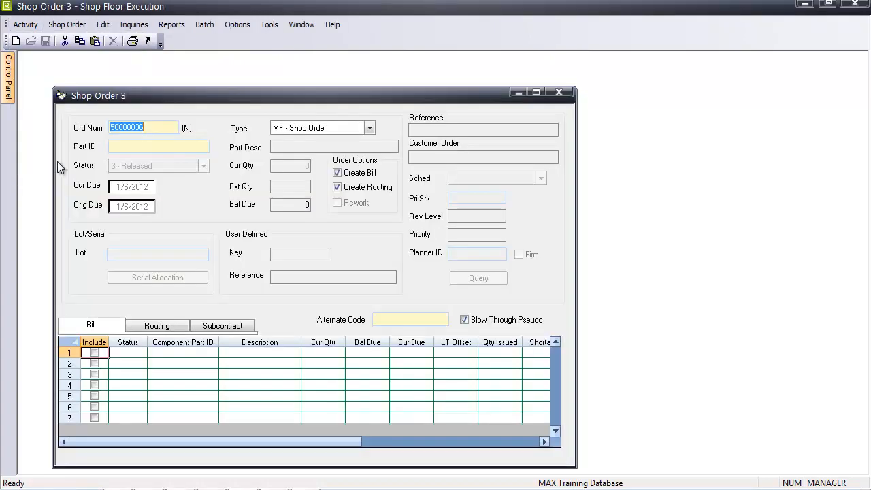
pyautogui.click(151, 149)
pyautogui.click(504, 186)
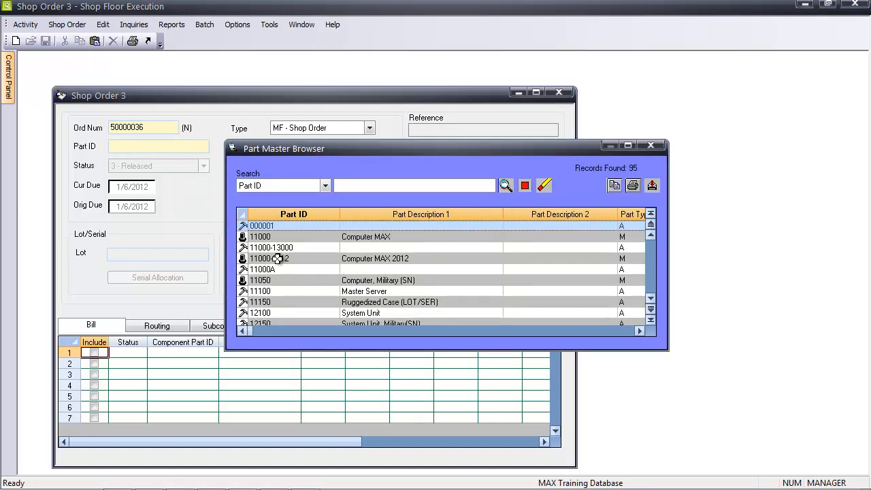
pyautogui.doubleClick(277, 258)
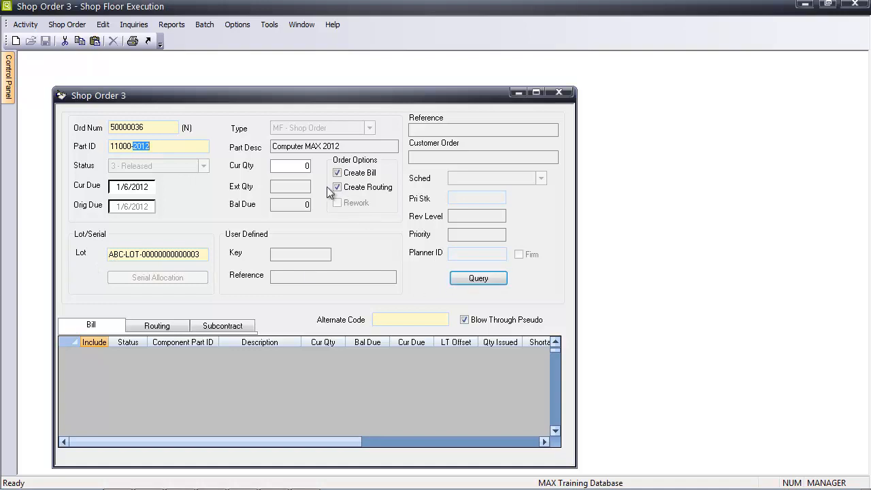
# - Set the shop order's current quantity to 10, query its bill of components and maximize the order window
pyautogui.click(299, 165)
pyautogui.write('10')
pyautogui.click(495, 279)
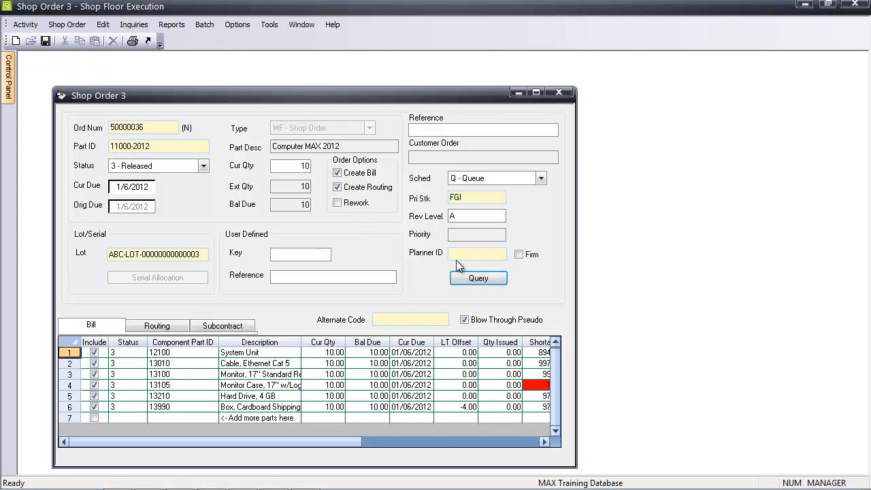
pyautogui.click(535, 92)
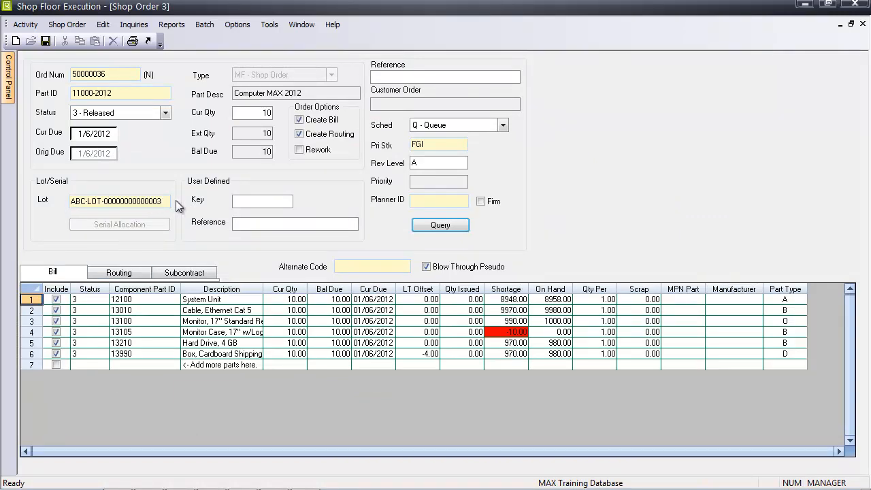
# - Check the lot and serial tracking settings of part 11000-2012 in Bill of Materials and return to the shop order
pyautogui.moveTo(217, 486)
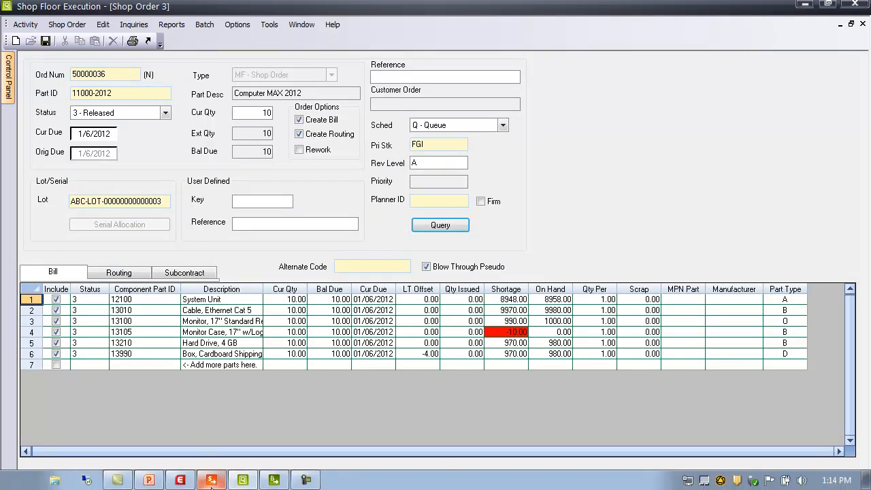
pyautogui.click(275, 480)
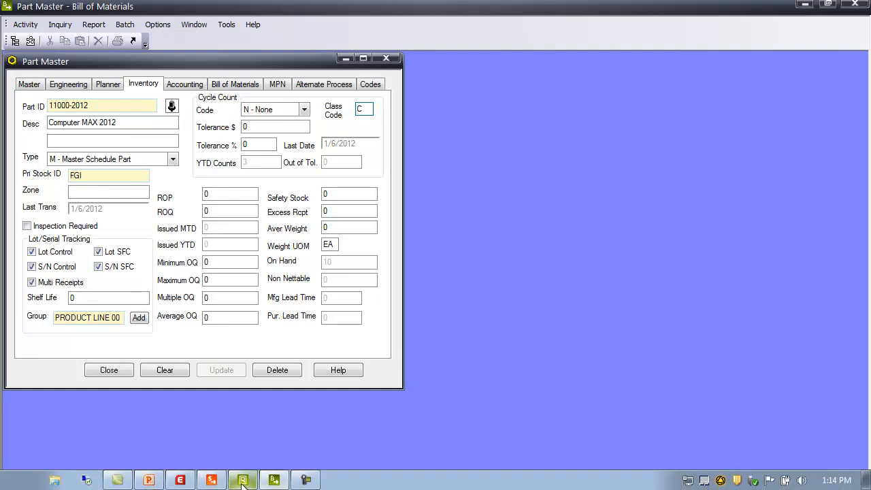
pyautogui.click(242, 479)
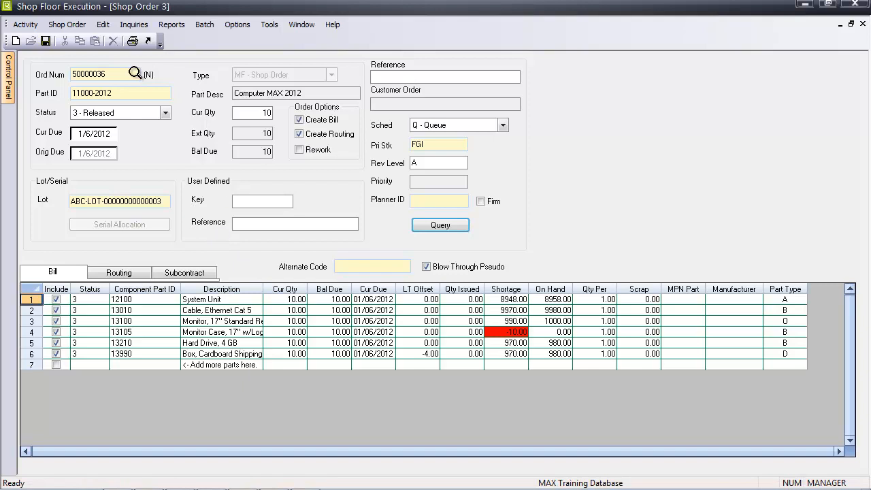
# - Save the shop order, review its serial allocation and close the Lot and Serial Numbers window
pyautogui.click(46, 42)
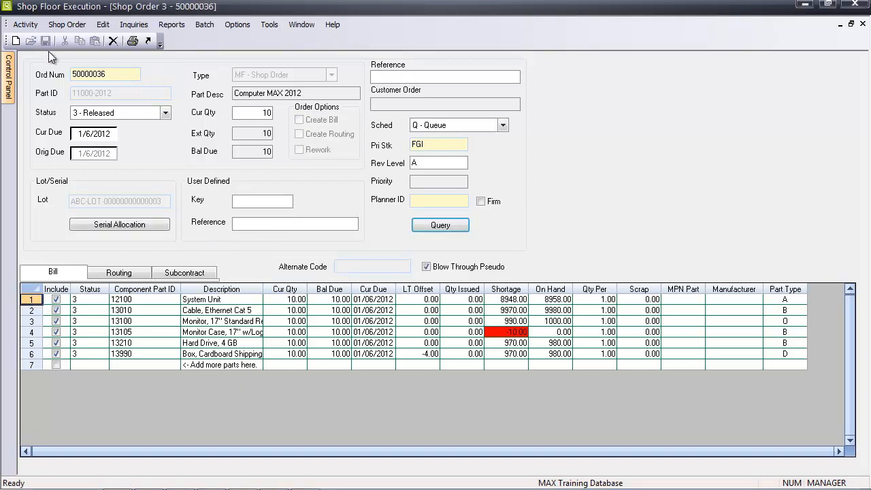
pyautogui.click(136, 226)
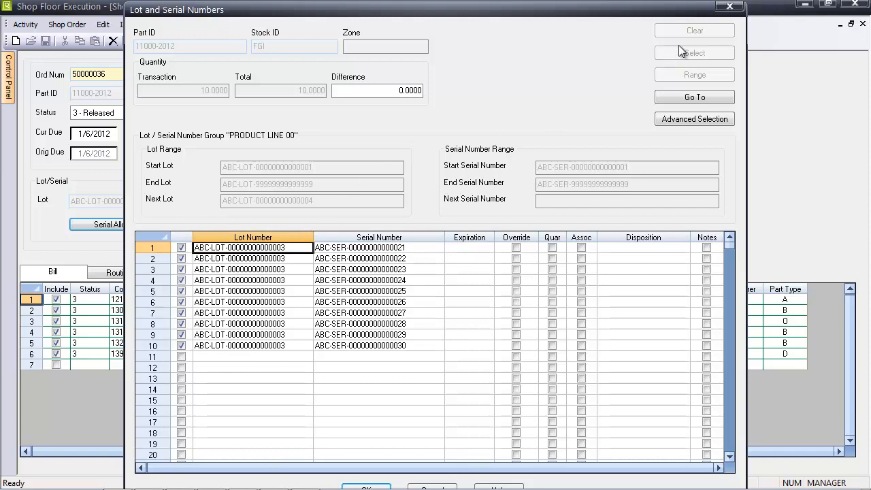
pyautogui.click(729, 7)
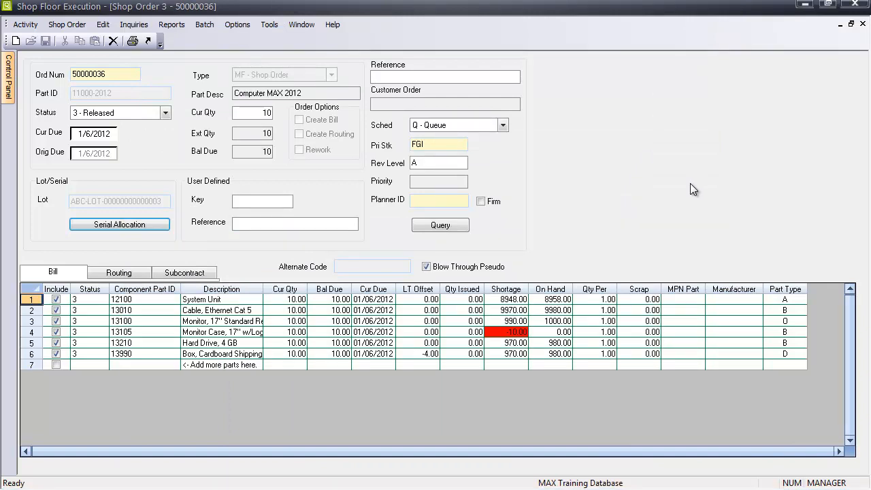
# - Switch to Inventory Control and query the new shop order's components for a Shop issue
pyautogui.click(805, 5)
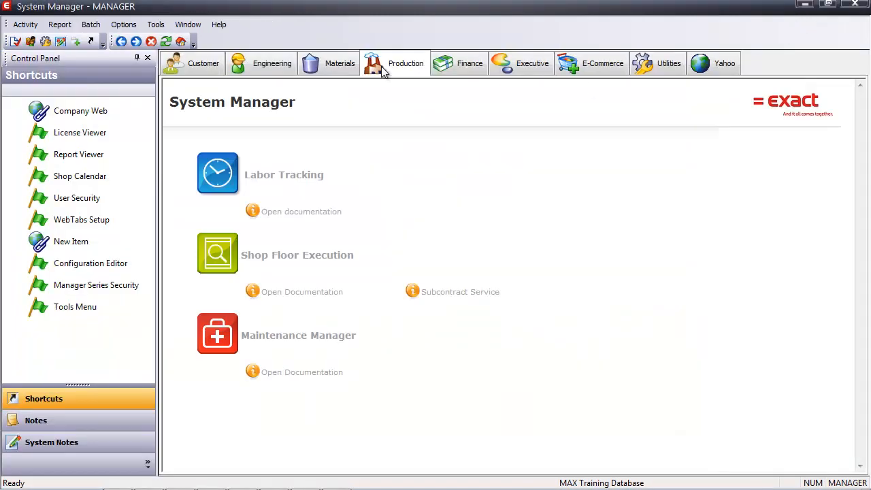
pyautogui.click(322, 68)
pyautogui.click(276, 177)
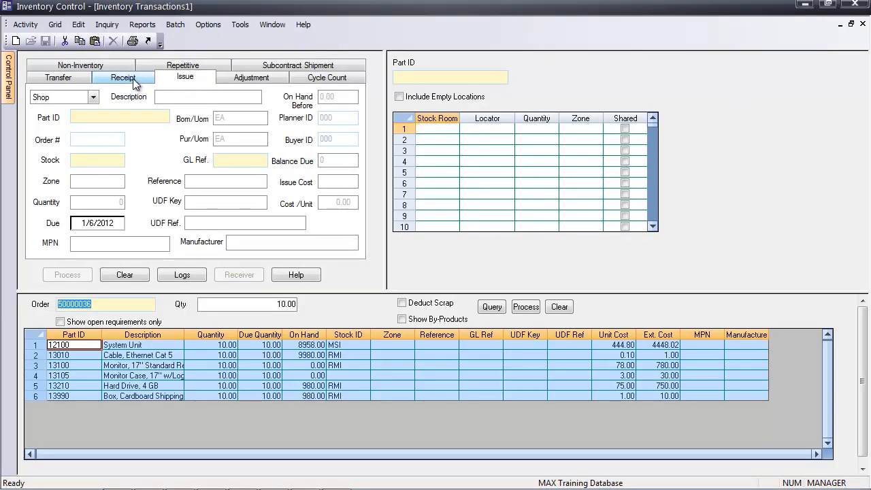
pyautogui.click(178, 79)
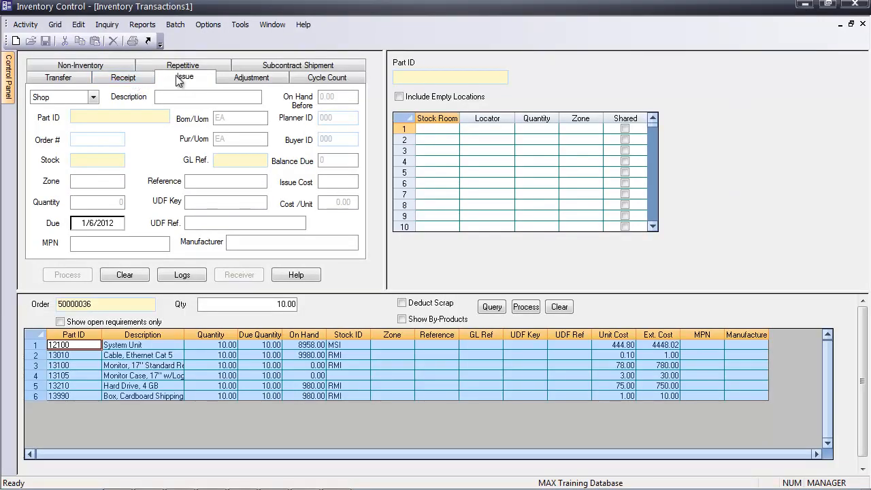
pyautogui.click(94, 97)
pyautogui.click(93, 100)
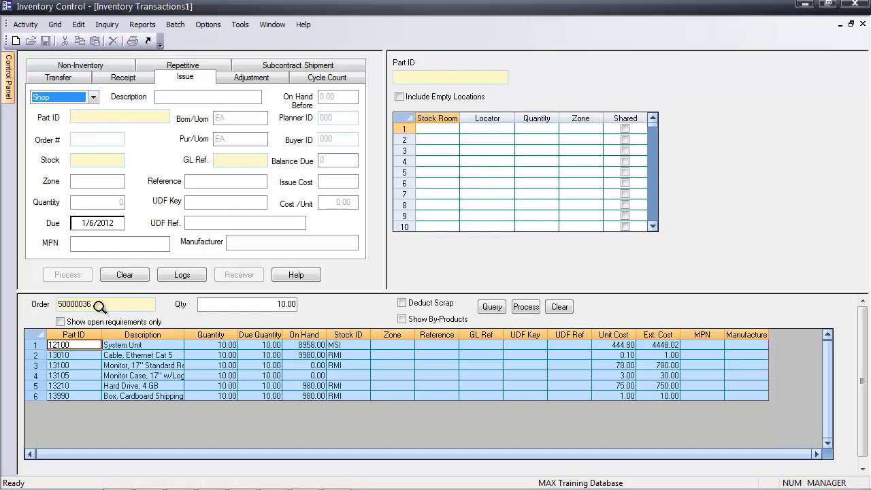
pyautogui.click(99, 307)
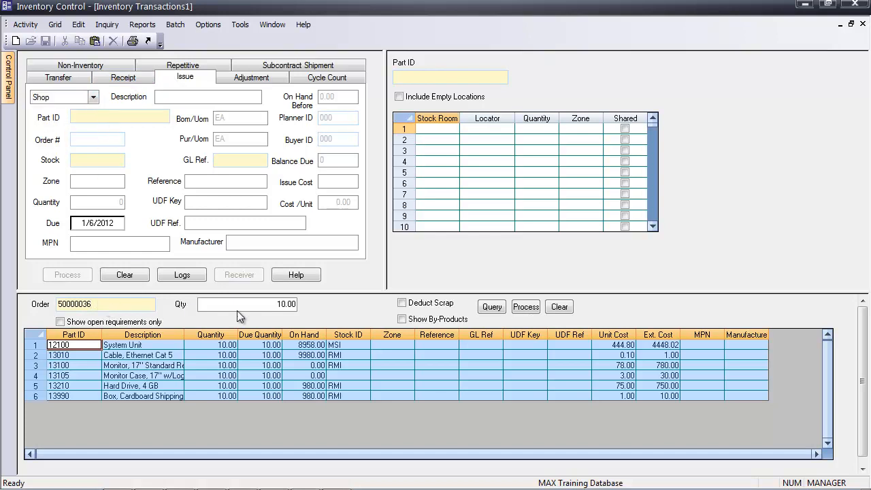
pyautogui.click(492, 307)
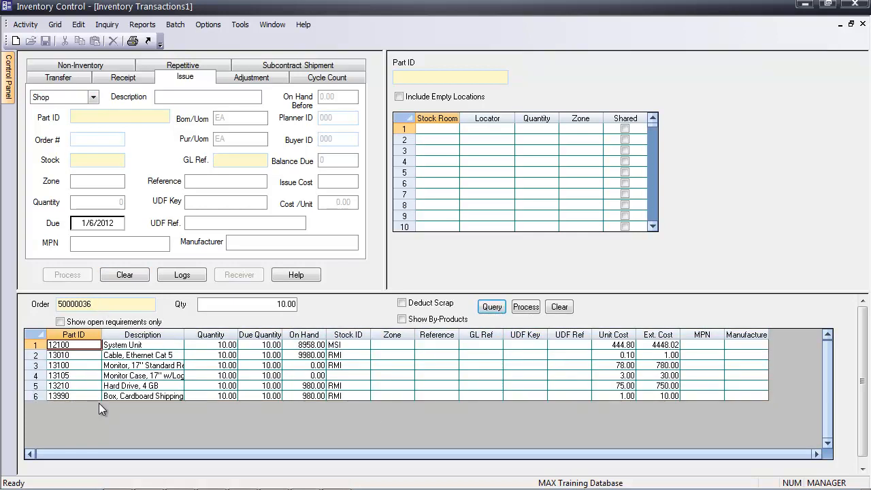
# - Issue only components 12100, 13010, 13210 and 13990 to the shop order
pyautogui.click(36, 345)
pyautogui.keyDown('shift'); pyautogui.click(33, 355); pyautogui.keyUp('shift')
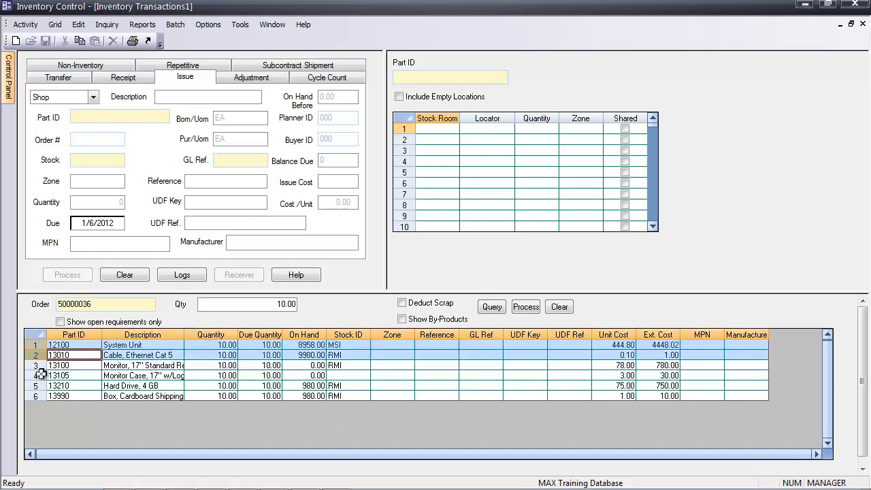
pyautogui.keyDown('ctrl'); pyautogui.click(38, 385); pyautogui.keyUp('ctrl')
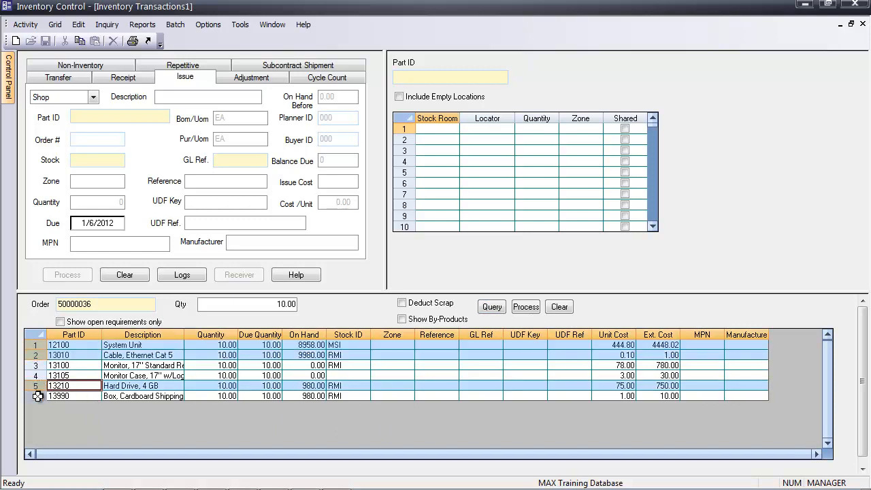
pyautogui.keyDown('ctrl'); pyautogui.click(35, 396); pyautogui.keyUp('ctrl')
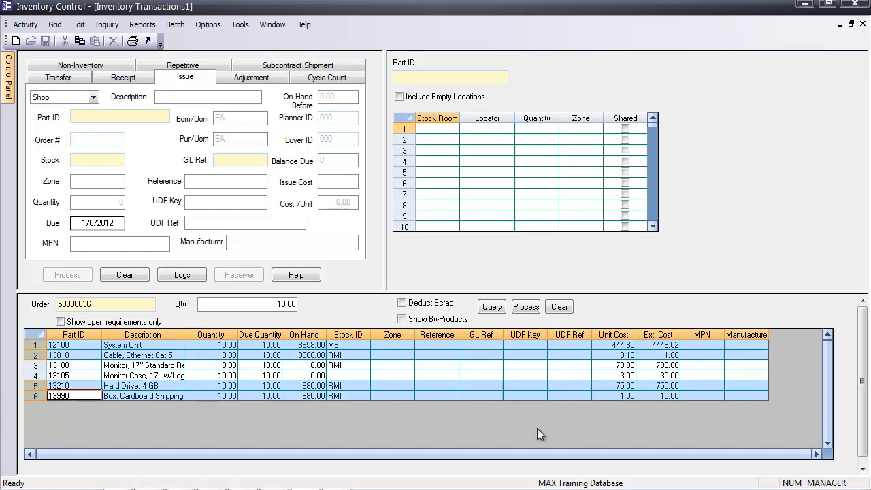
pyautogui.click(524, 306)
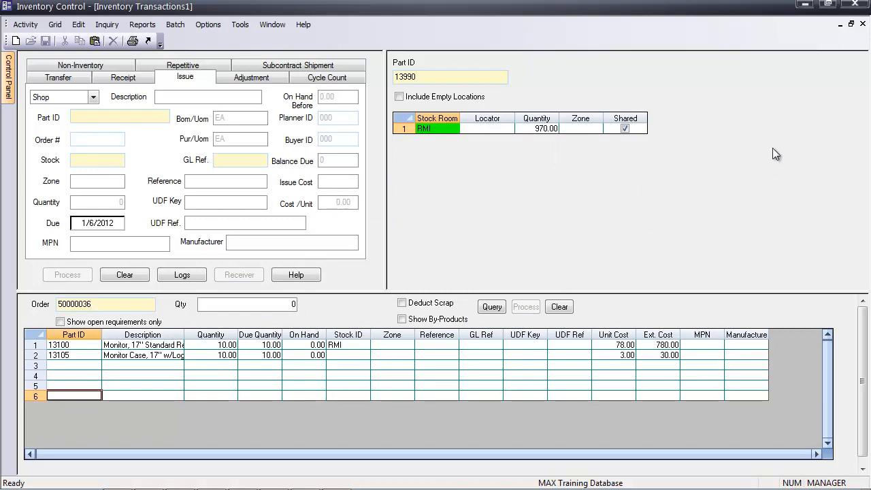
# - Load the new shop order for 11000-2012 into Post Operation in Shop Floor Execution and select the BURN operation's completed quantity
pyautogui.click(804, 4)
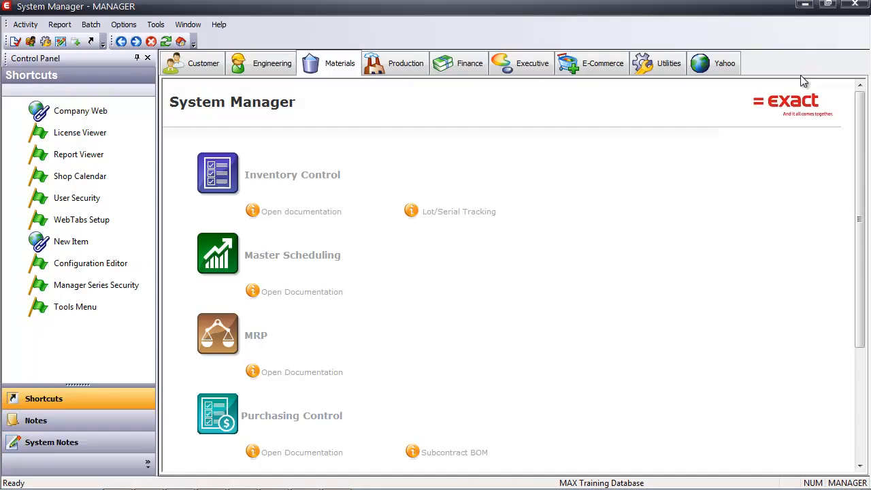
pyautogui.click(399, 68)
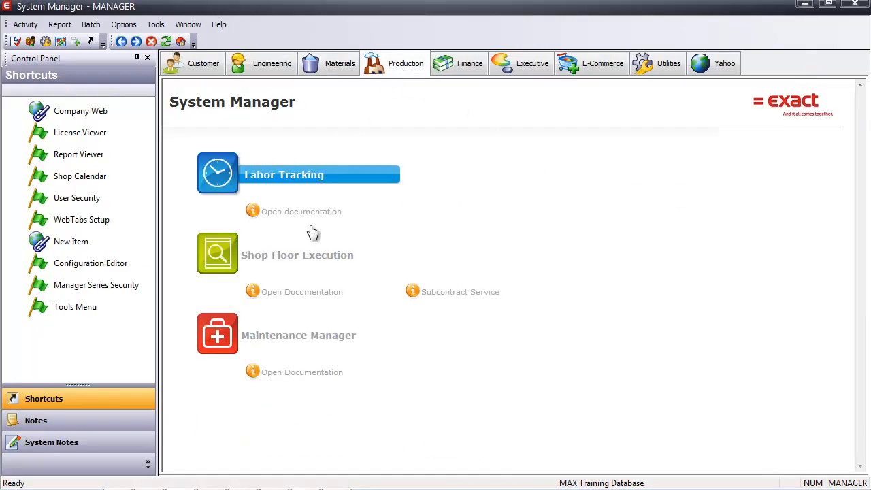
pyautogui.click(304, 260)
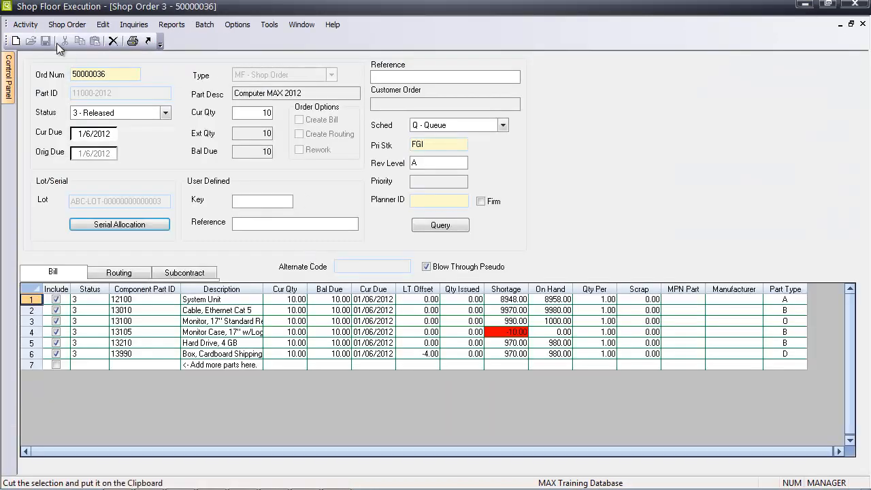
pyautogui.click(25, 25)
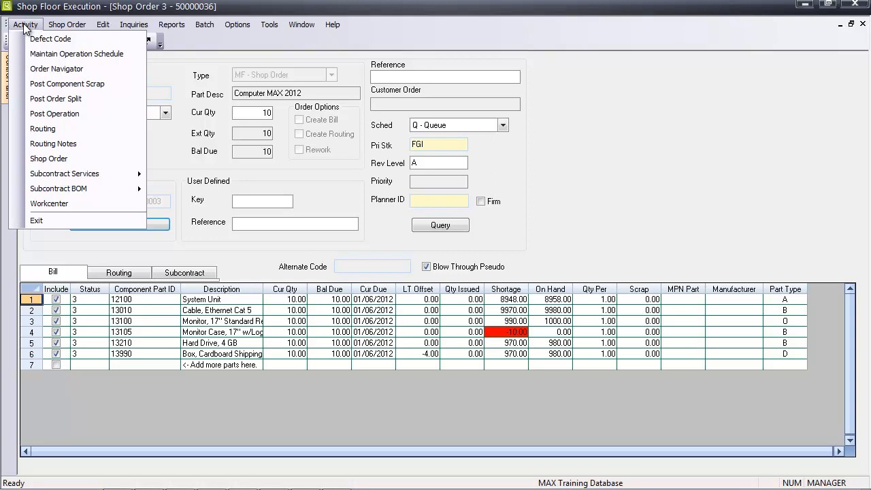
pyautogui.click(45, 112)
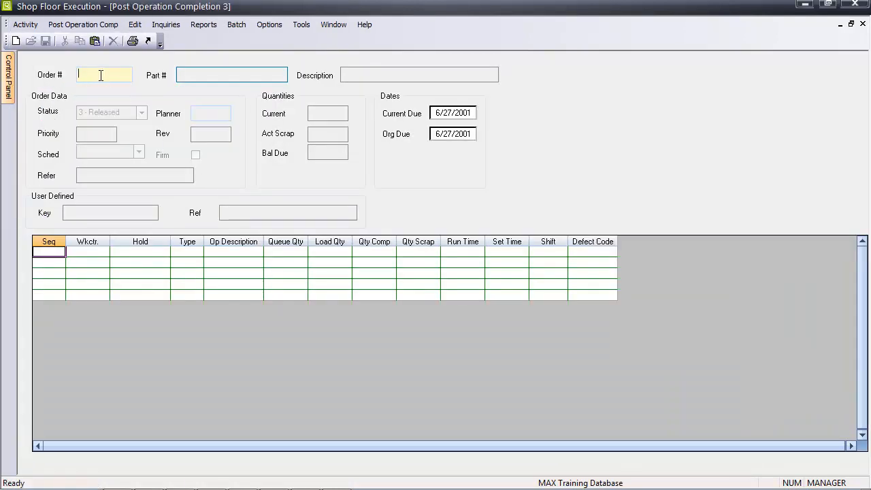
pyautogui.doubleClick(101, 76)
pyautogui.click(495, 193)
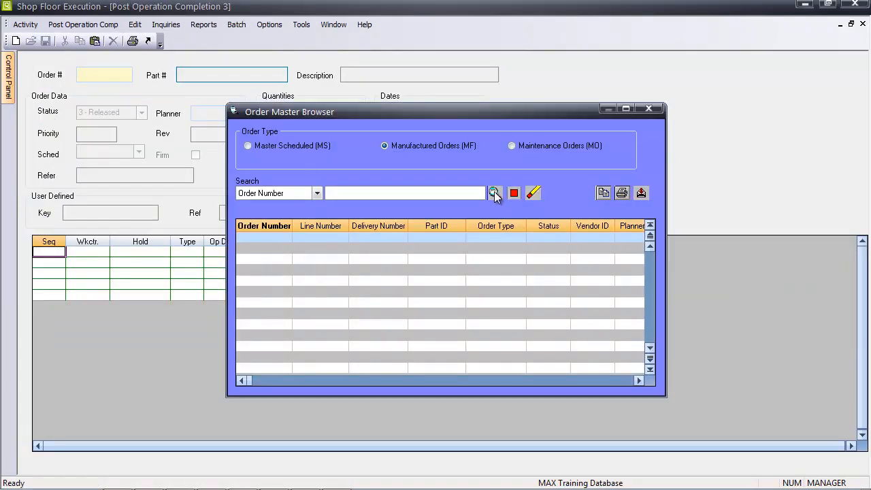
pyautogui.click(267, 226)
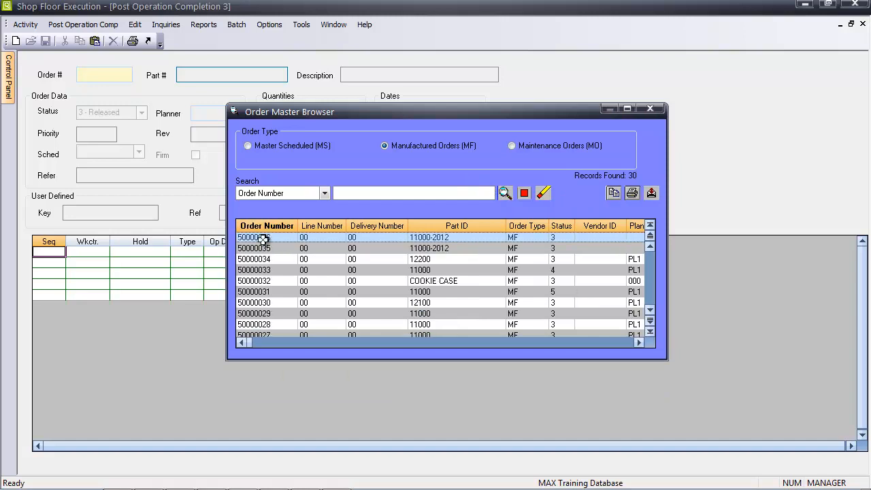
pyautogui.doubleClick(264, 239)
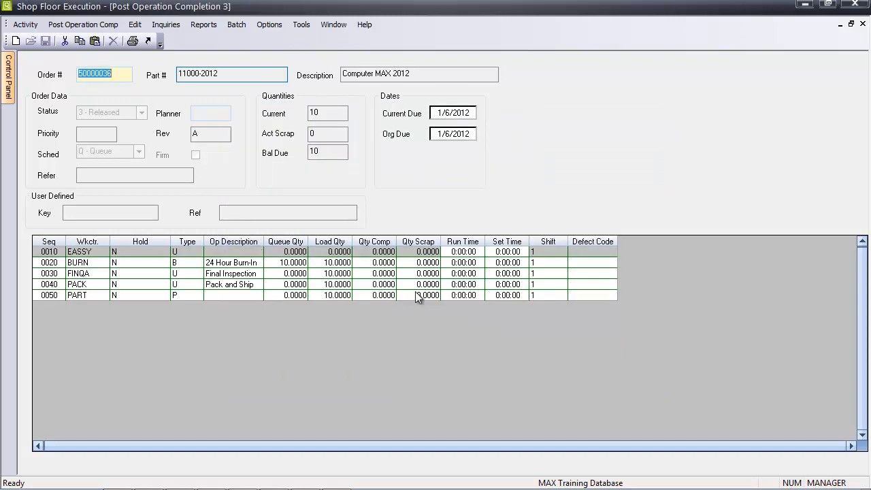
pyautogui.click(371, 262)
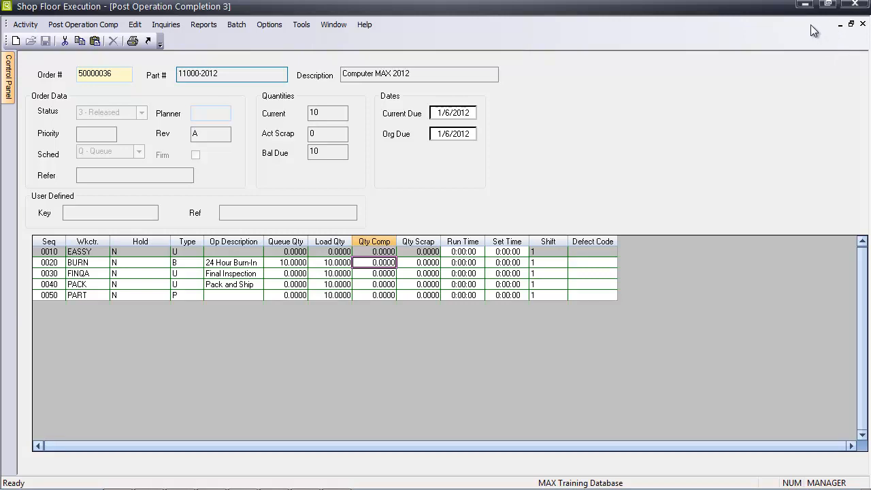
# - Switch to Inventory Control and query the new 11000-2012 shop order for a Shop receipt
pyautogui.click(804, 4)
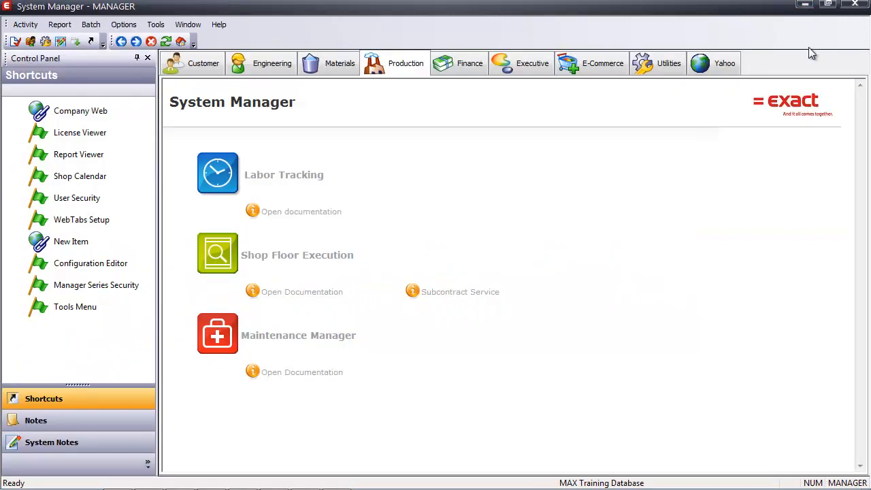
pyautogui.click(333, 63)
pyautogui.click(282, 177)
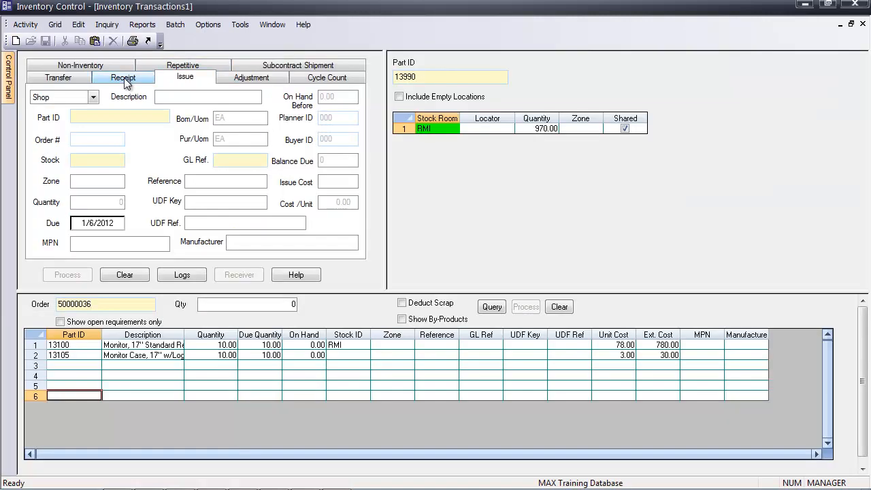
pyautogui.click(124, 77)
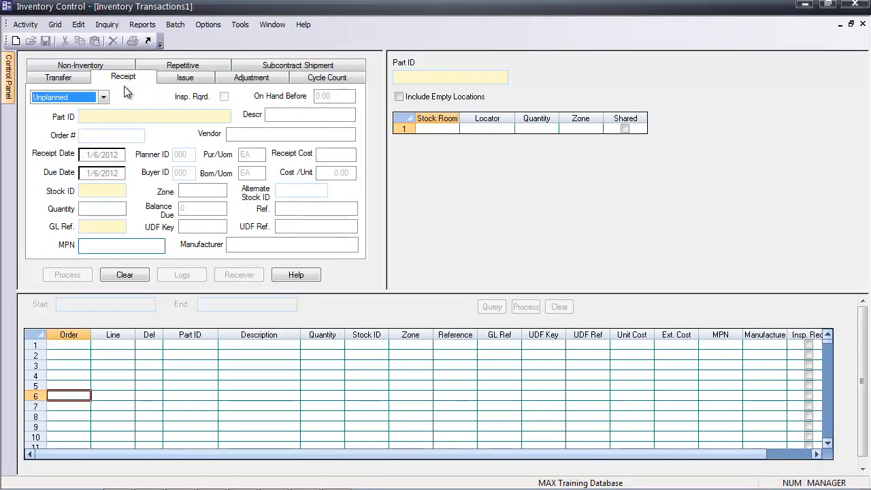
pyautogui.click(103, 97)
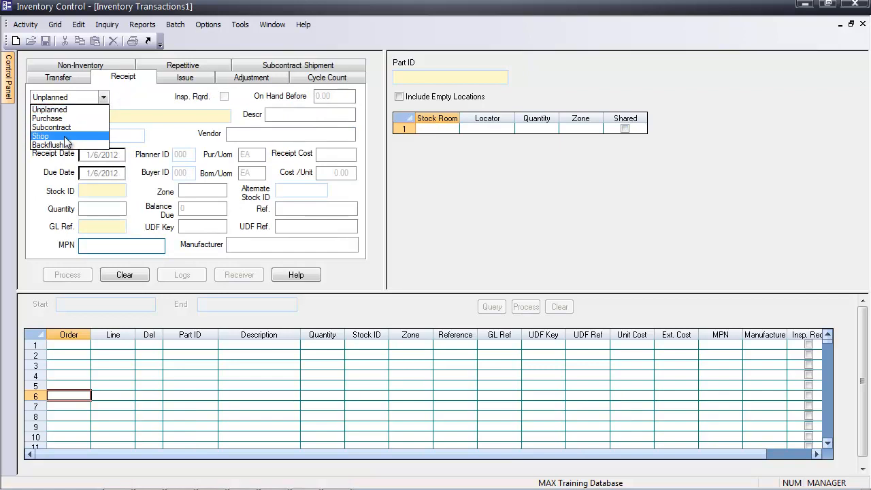
pyautogui.click(64, 136)
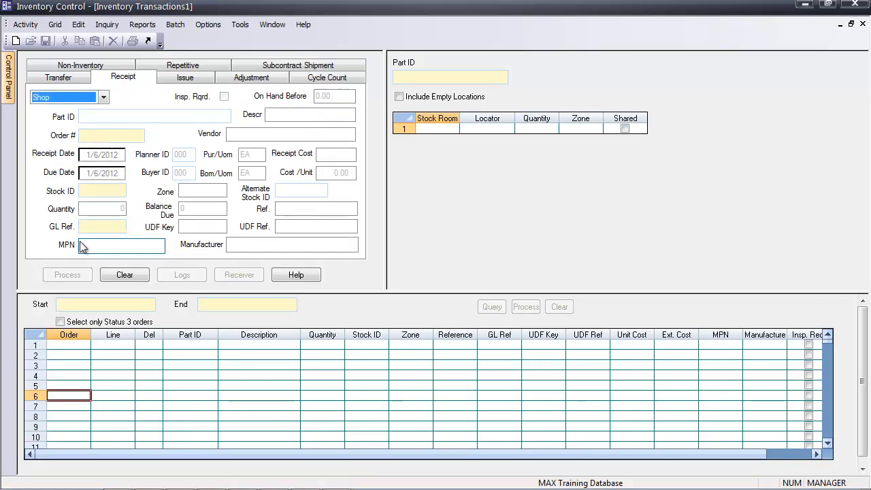
pyautogui.doubleClick(89, 307)
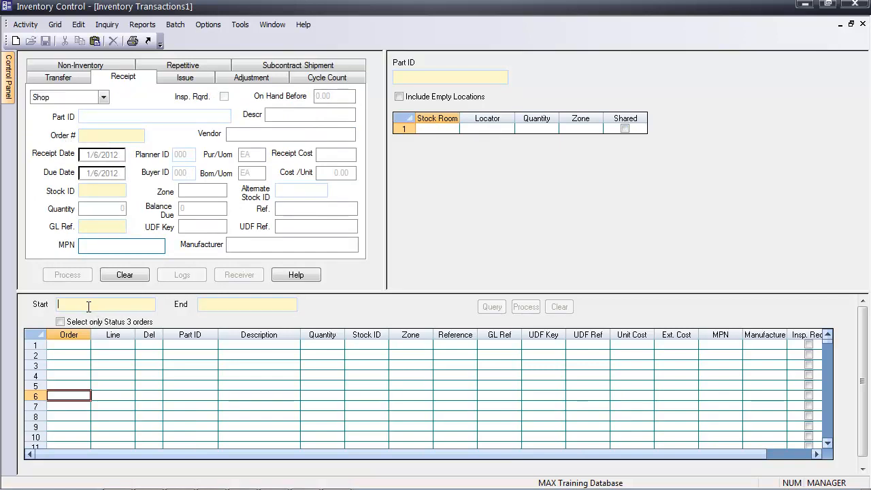
pyautogui.click(488, 193)
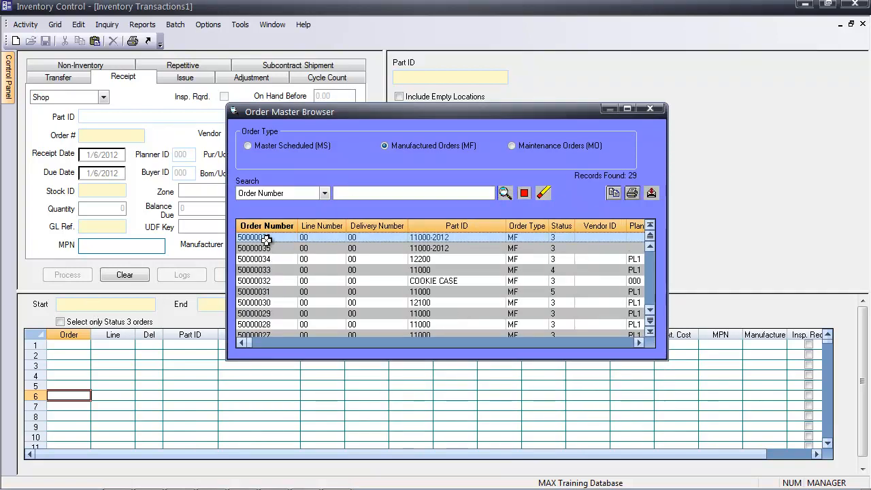
pyautogui.doubleClick(269, 244)
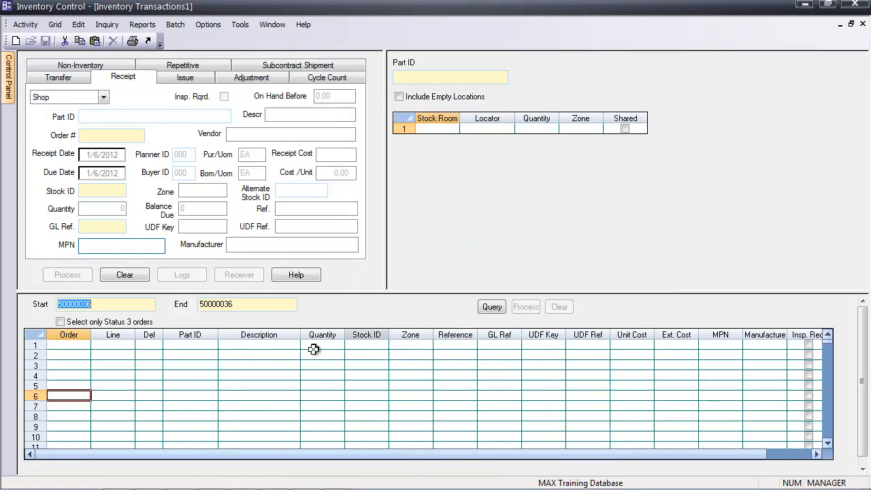
pyautogui.click(492, 307)
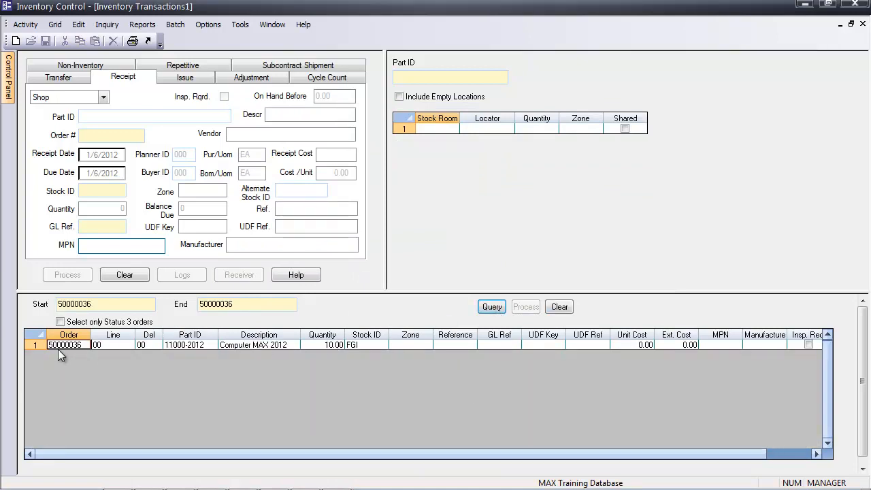
pyautogui.click(35, 345)
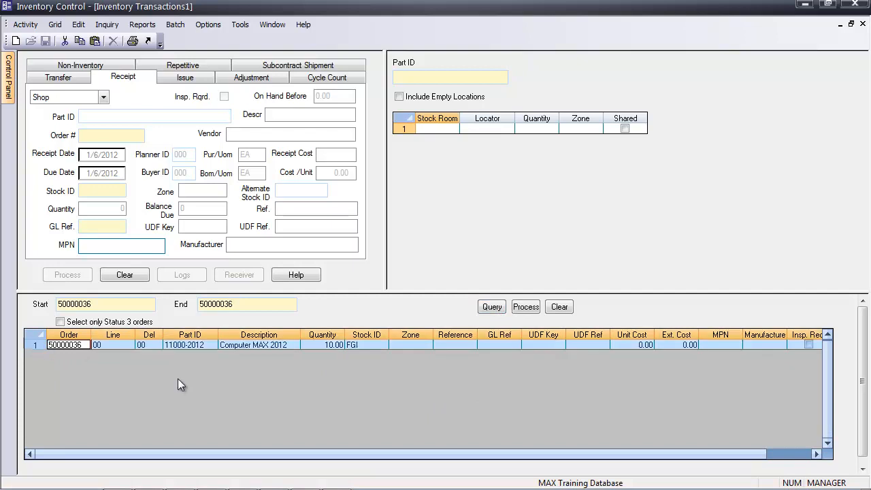
pyautogui.click(526, 307)
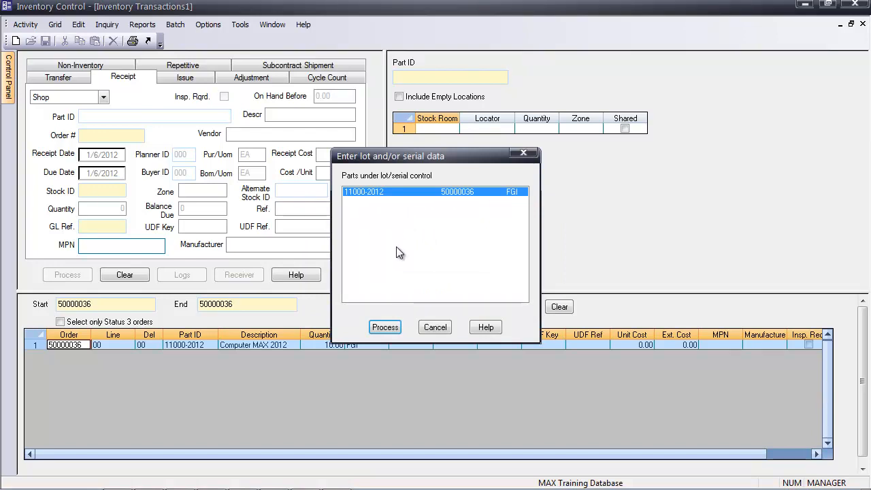
pyautogui.click(385, 327)
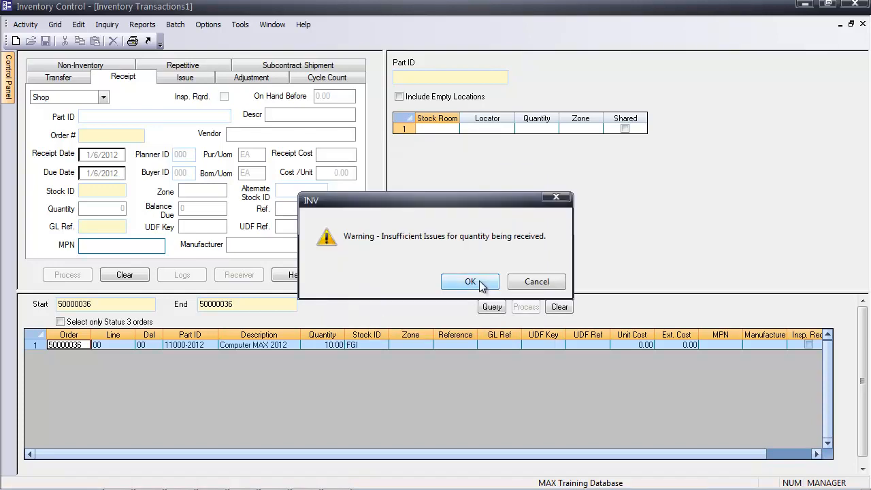
pyautogui.click(480, 283)
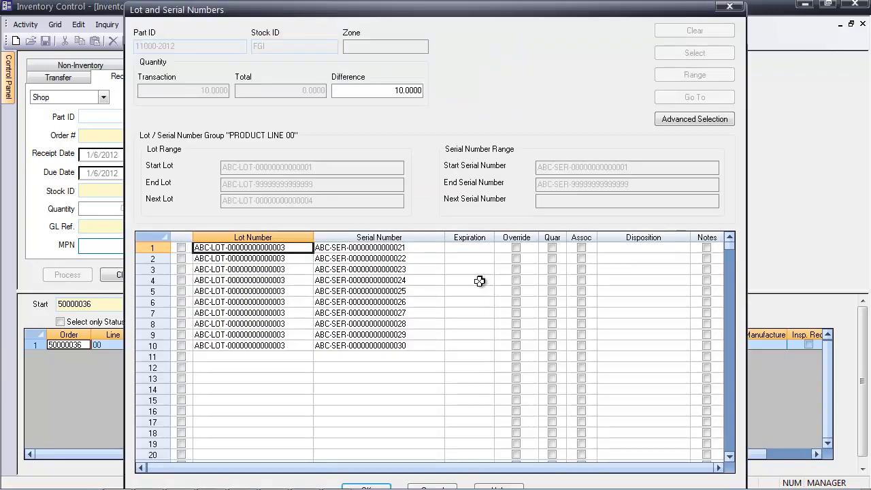
pyautogui.click(154, 248)
pyautogui.moveTo(154, 248); pyautogui.dragTo(170, 349)
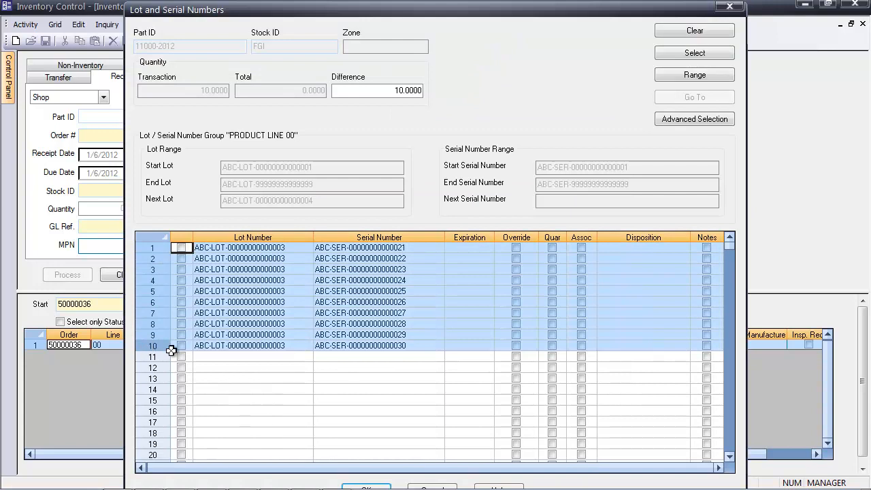
pyautogui.click(712, 55)
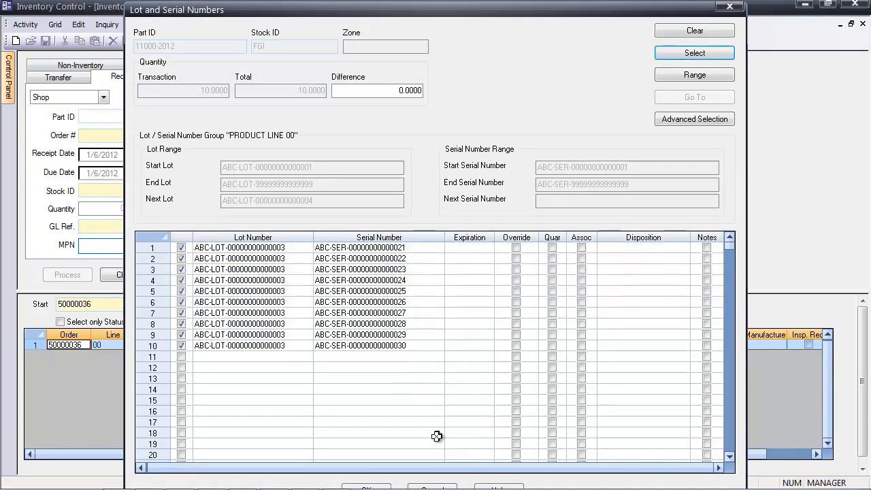
pyautogui.click(367, 488)
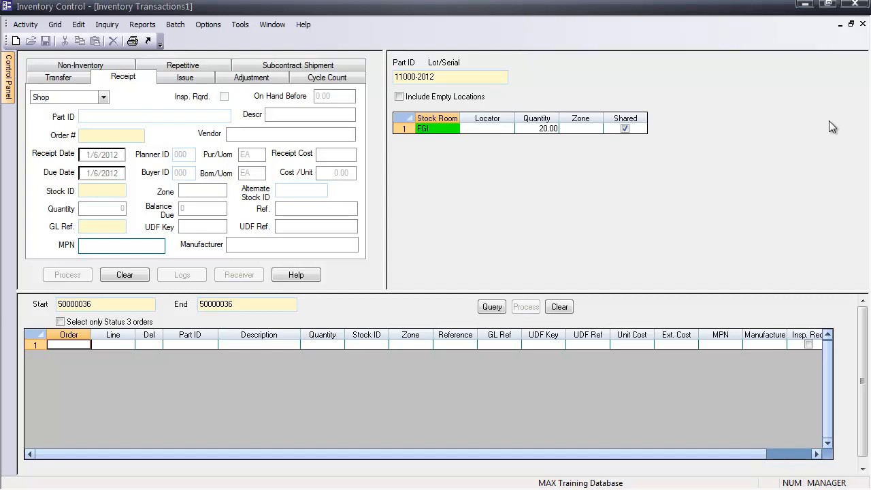
# - Switch to Shop Floor Execution and query only released orders in Order Navigator, sorted by order number in descending order
pyautogui.click(804, 7)
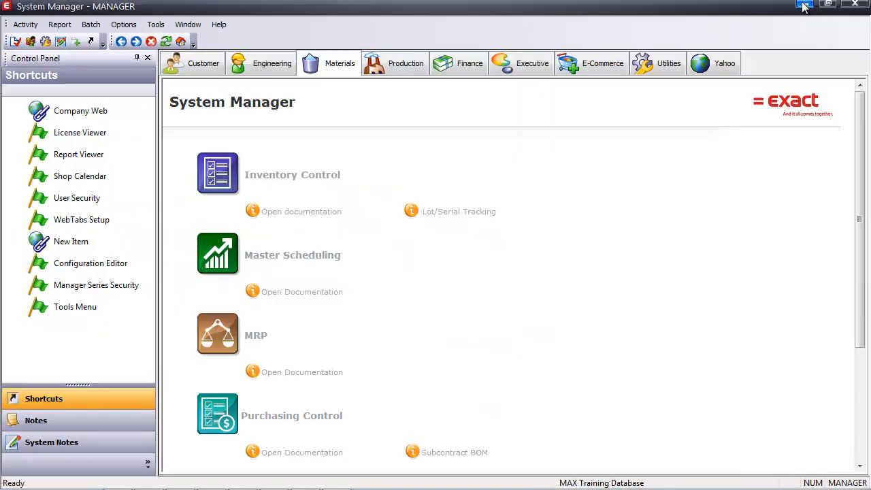
pyautogui.click(408, 68)
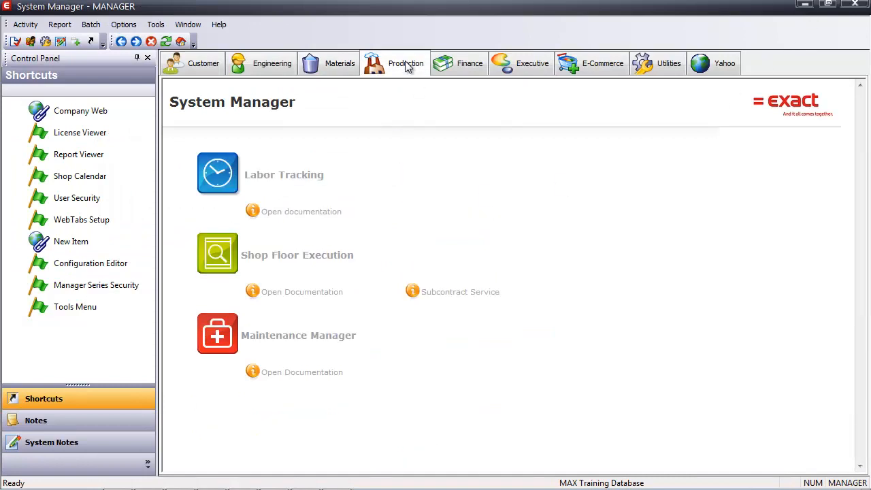
pyautogui.click(286, 261)
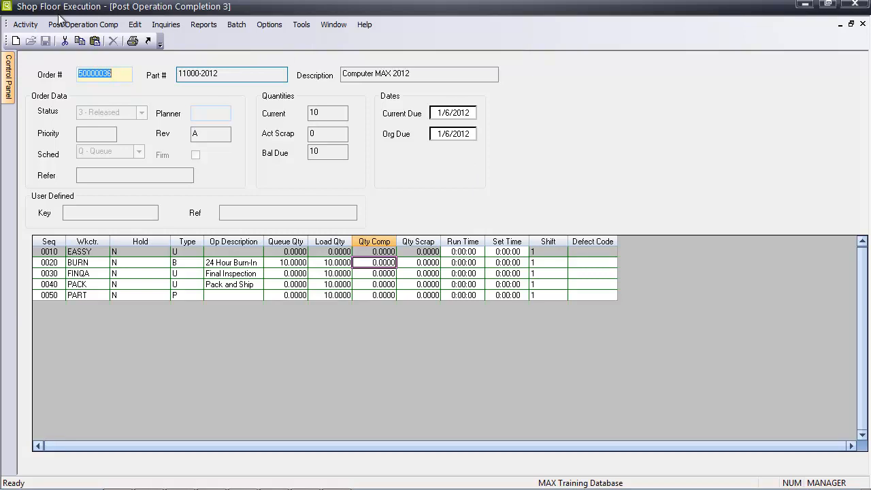
pyautogui.click(25, 24)
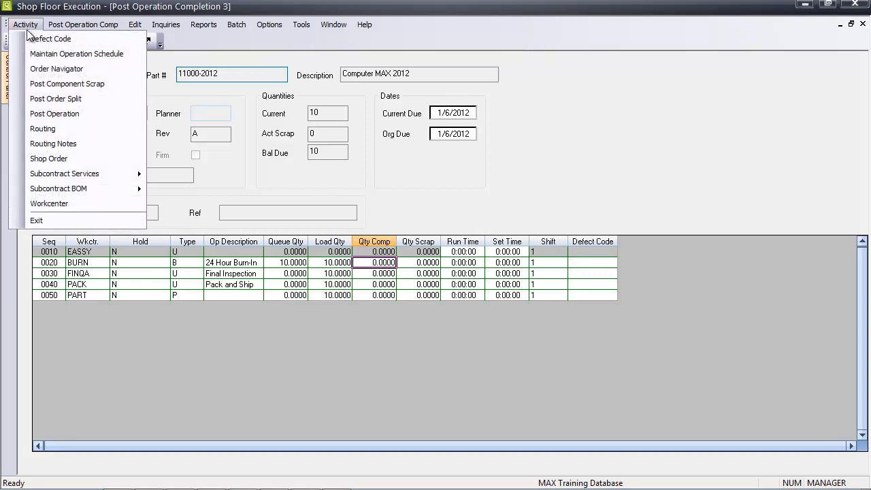
pyautogui.click(47, 70)
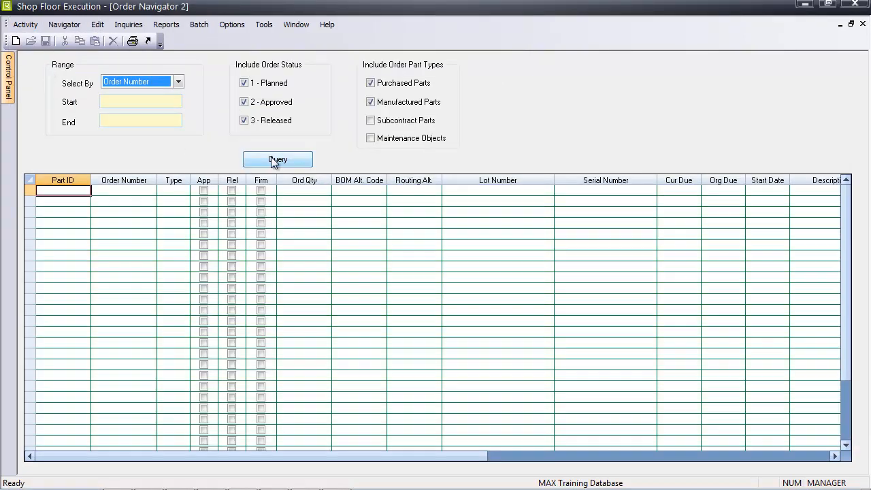
pyautogui.click(268, 83)
pyautogui.click(273, 102)
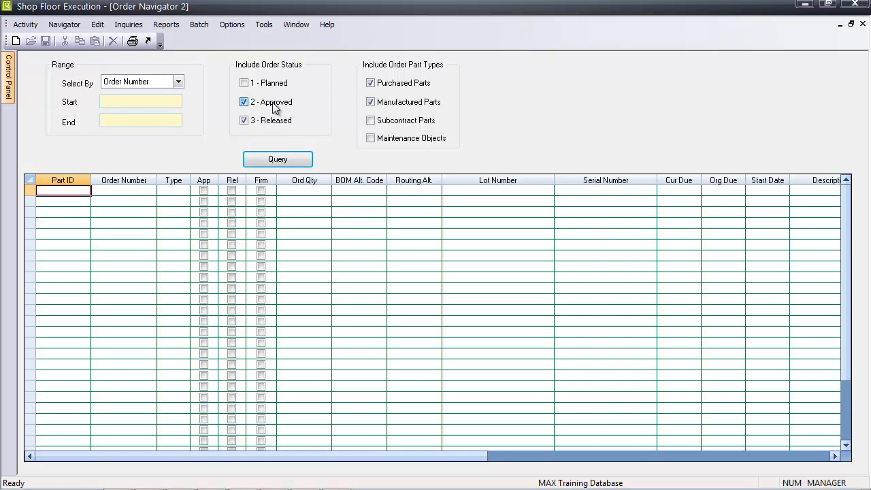
pyautogui.click(271, 160)
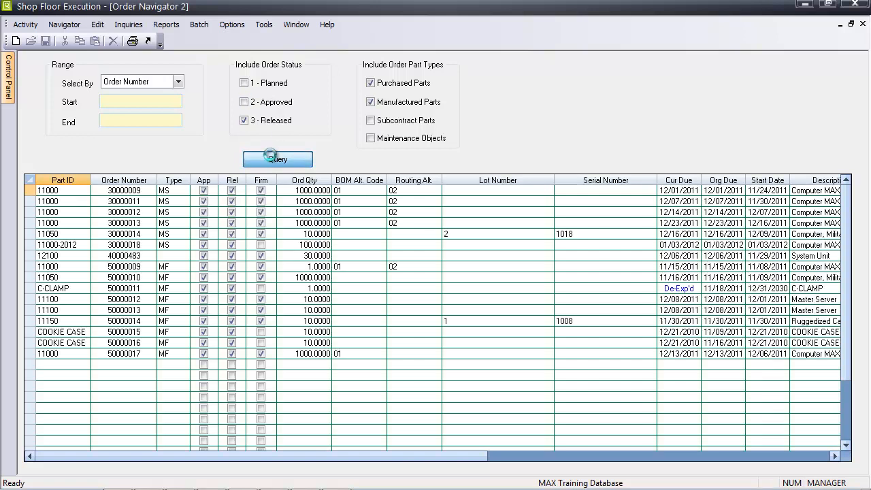
pyautogui.click(135, 180)
pyautogui.click(135, 180)
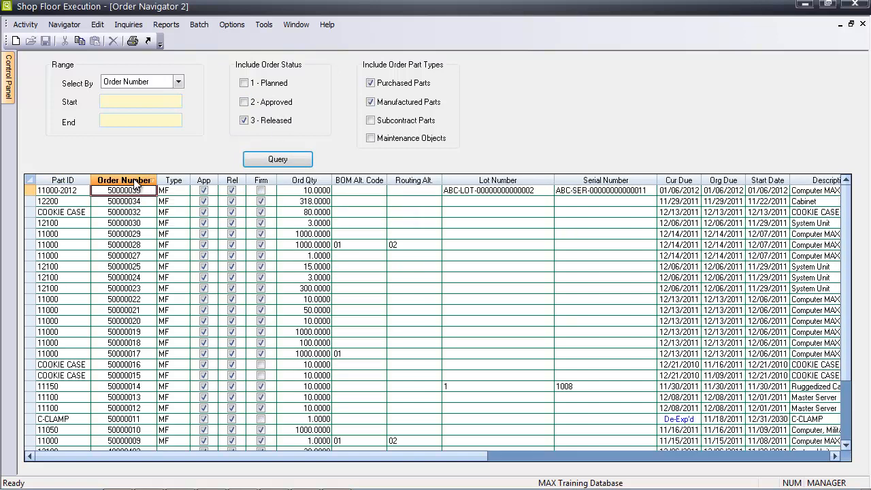
# - Review the lot and serial details of the released 11000-2012 order and close its detail window
pyautogui.click(70, 191)
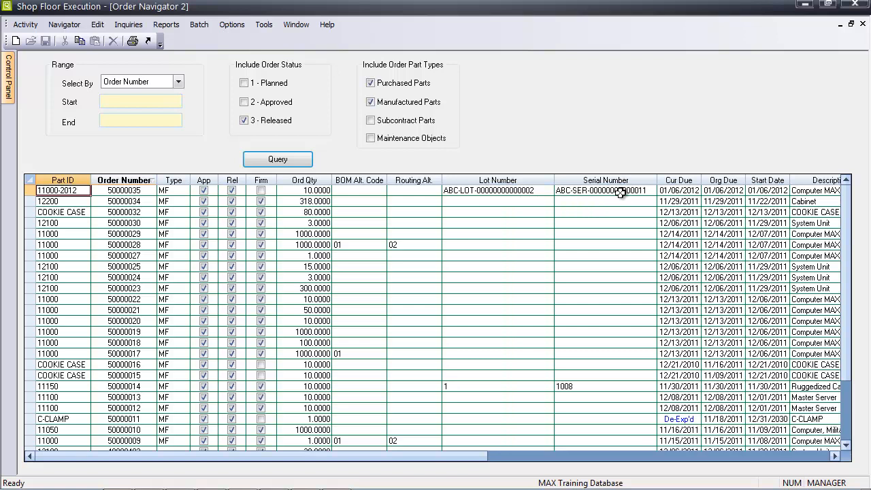
pyautogui.click(130, 192)
pyautogui.doubleClick(130, 192)
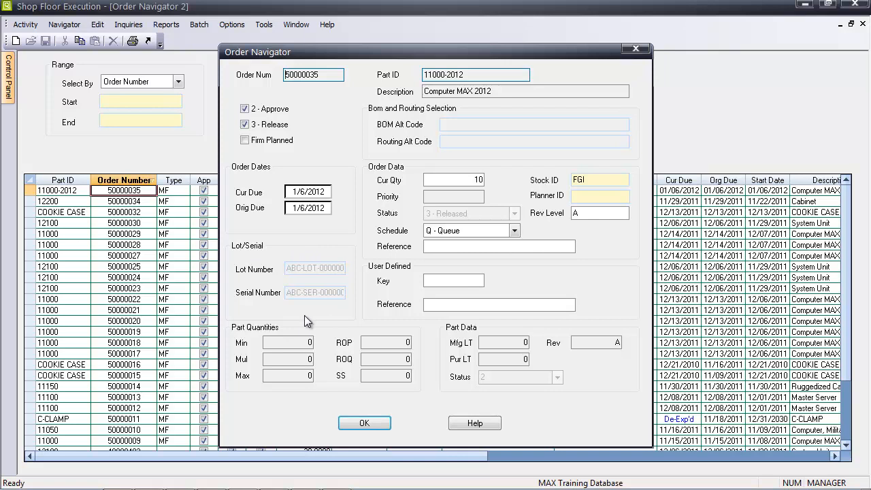
pyautogui.click(373, 424)
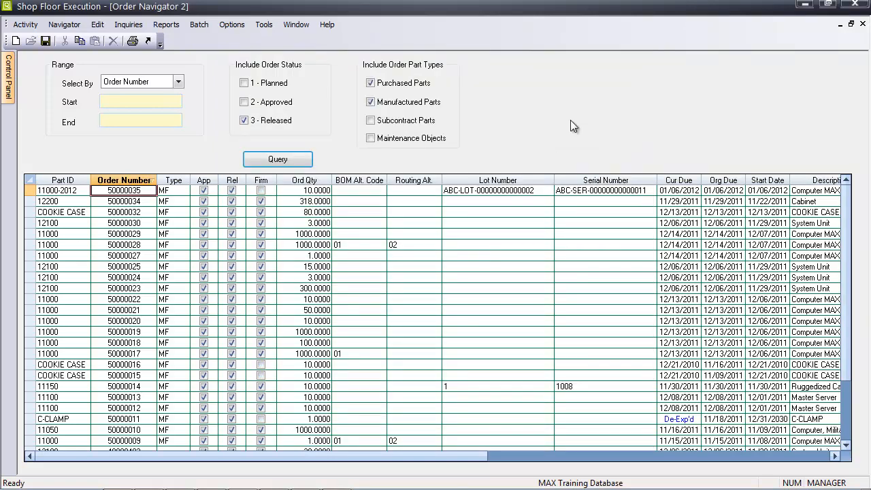
# - Generate the Shop Paperwork report for the remaining released 11000-2012 order and examine its pick list at full window size
pyautogui.click(171, 26)
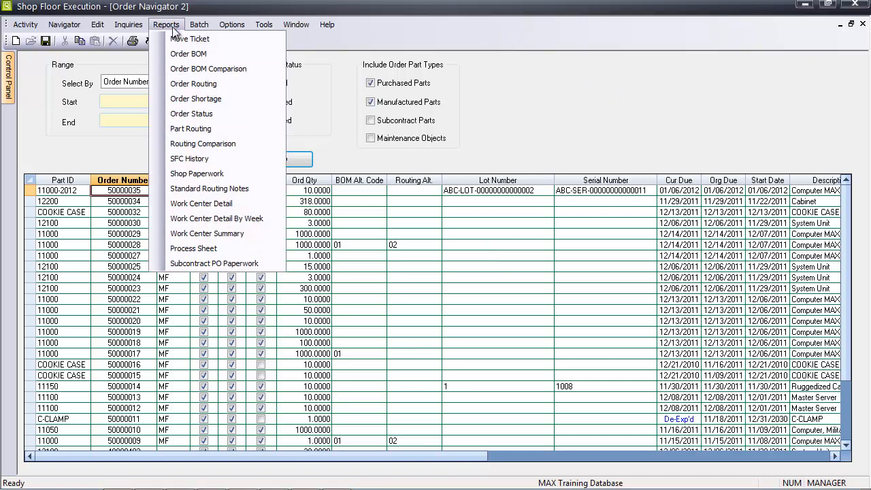
pyautogui.click(209, 175)
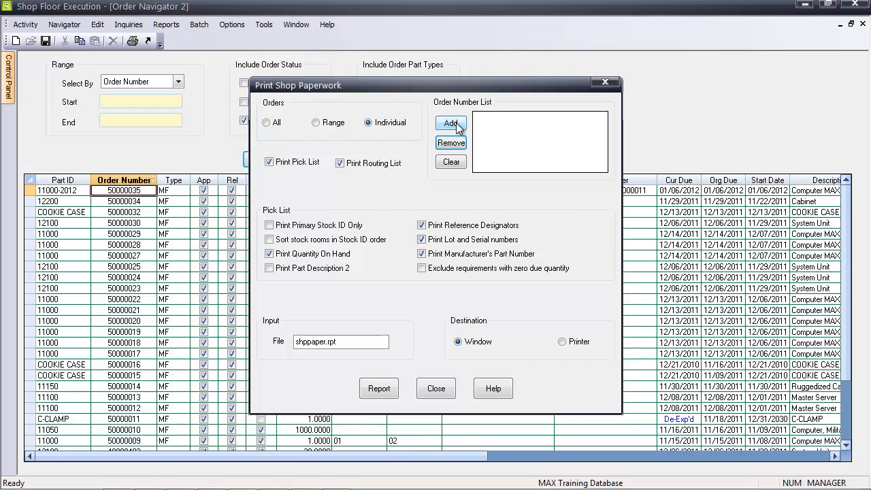
pyautogui.click(450, 123)
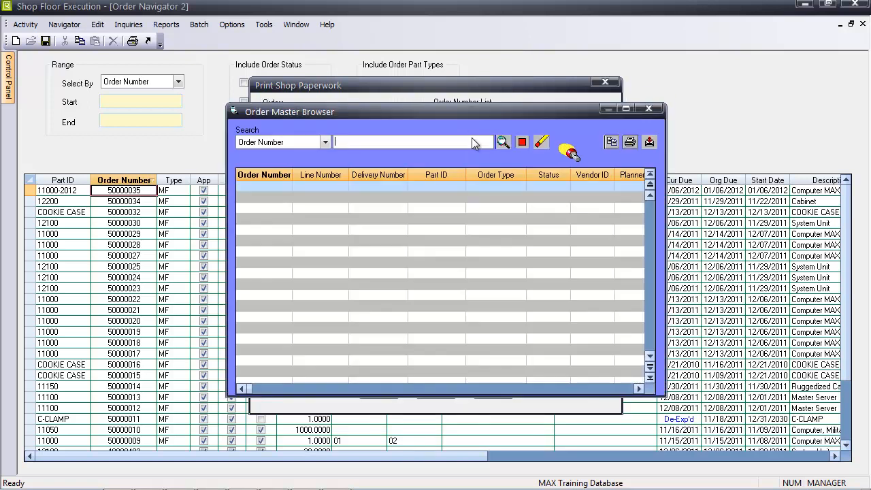
pyautogui.click(266, 174)
pyautogui.doubleClick(256, 197)
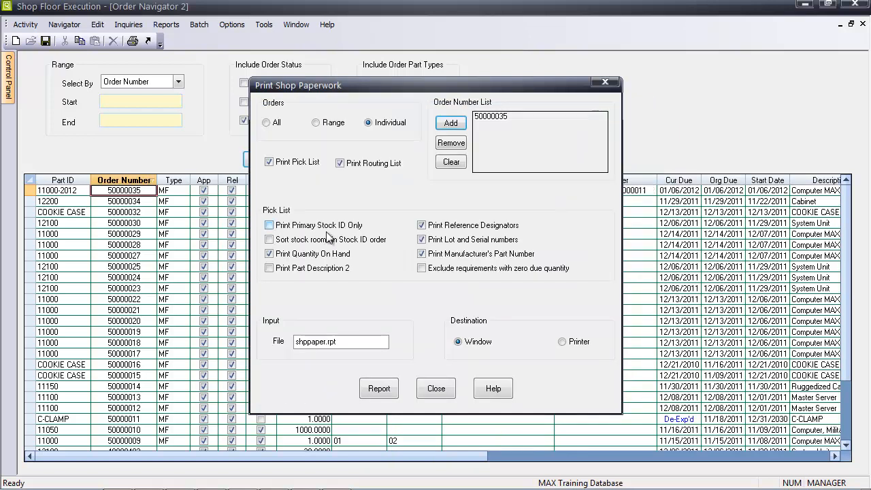
pyautogui.click(376, 388)
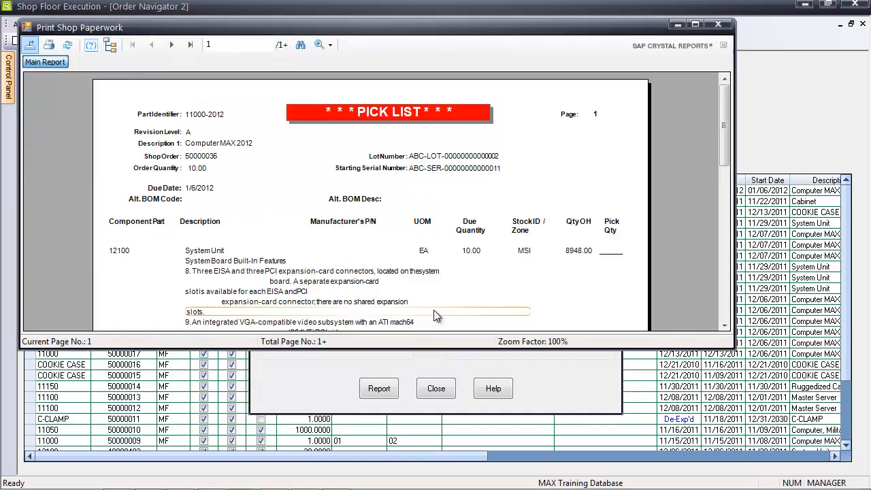
pyautogui.click(694, 27)
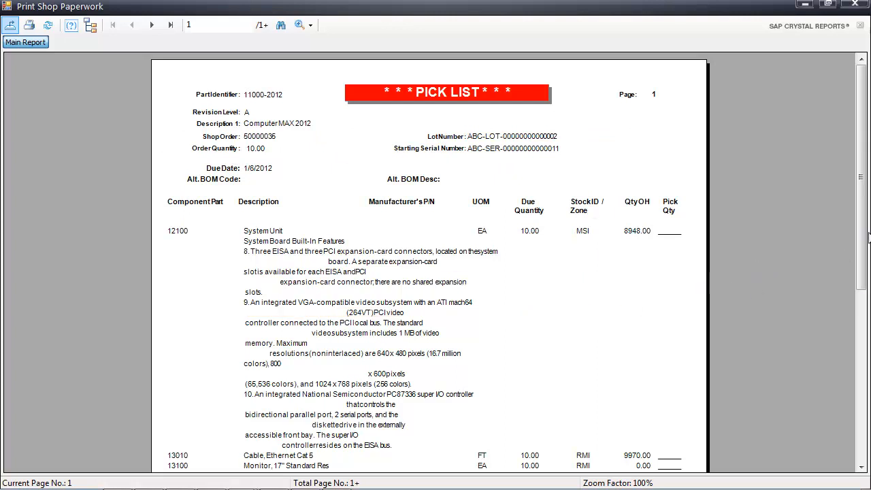
pyautogui.scroll(-1, 861, 234)
pyautogui.scroll(-3, 861, 234)
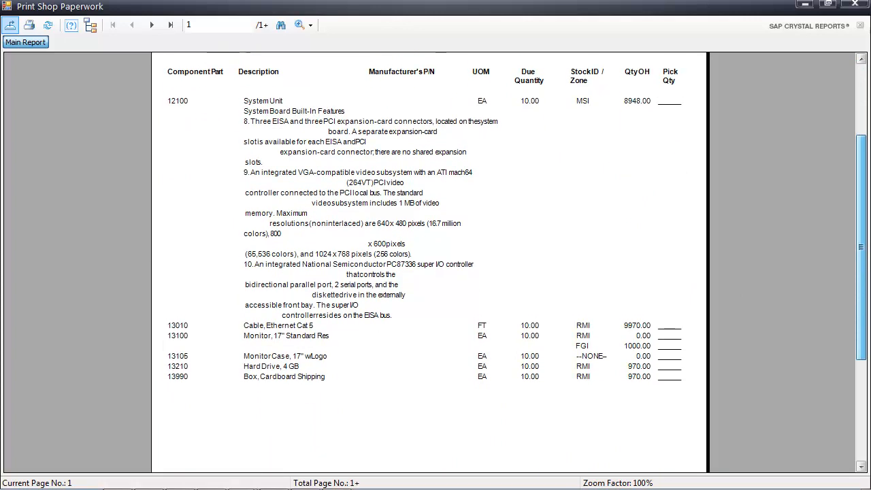
pyautogui.scroll(1, 866, 307)
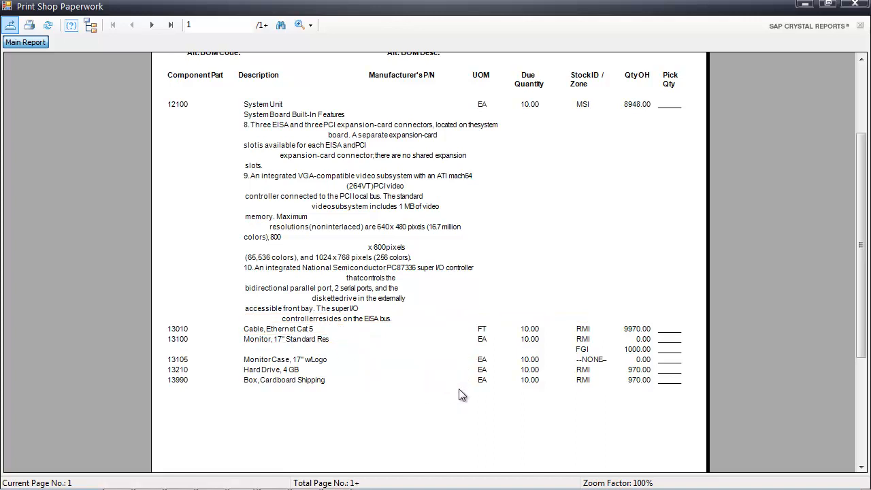
# - Close the Shop Paperwork report and its print dialog, switch to Inventory Control, and open the Lot Transactions inquiry, checking its sort options
pyautogui.click(855, 7)
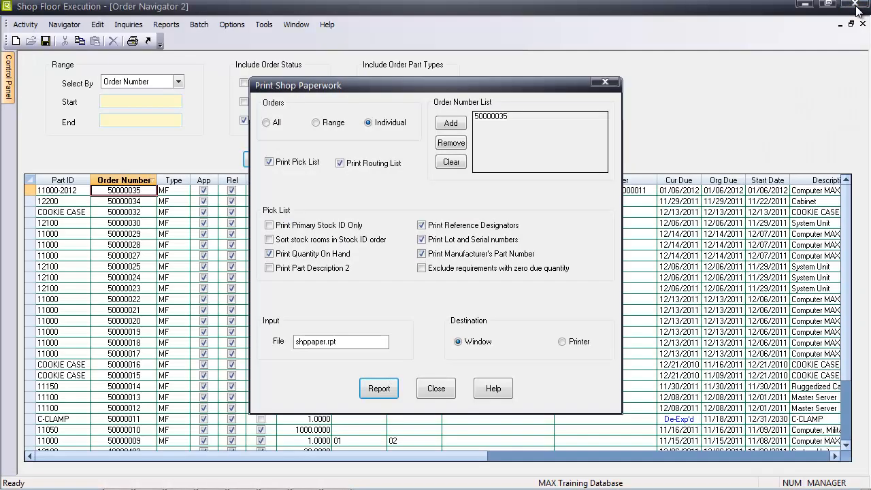
pyautogui.click(439, 392)
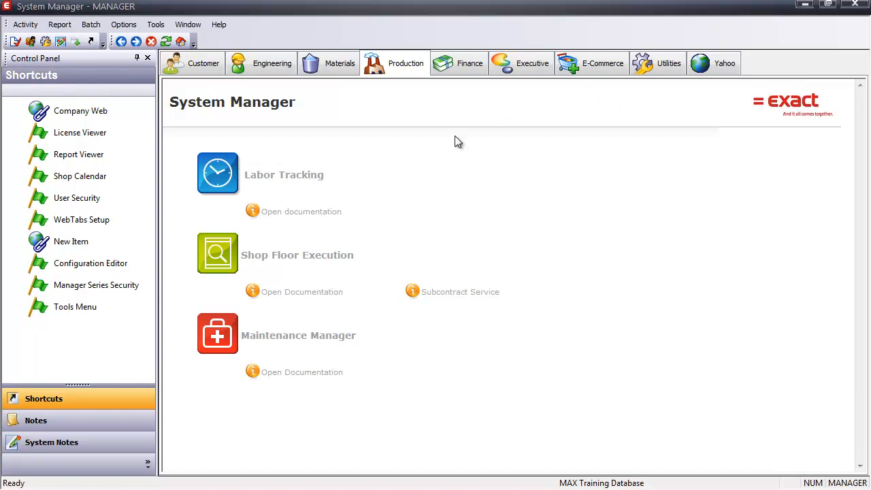
pyautogui.click(329, 70)
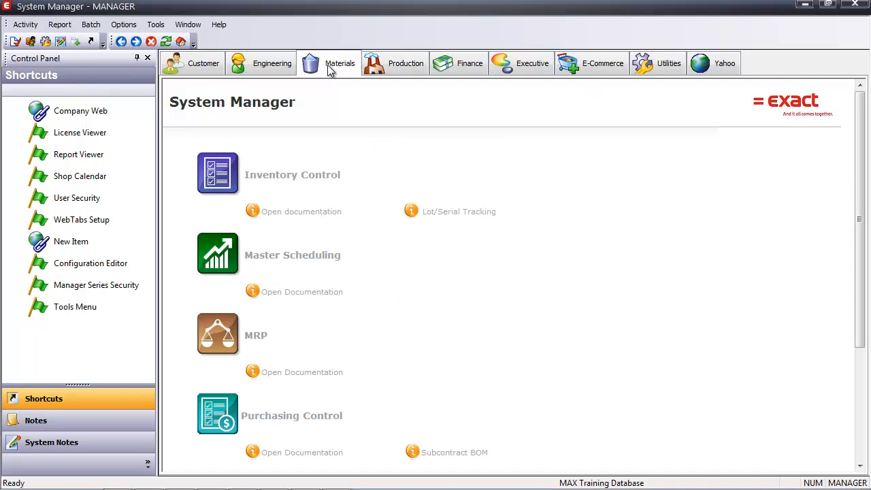
pyautogui.click(272, 175)
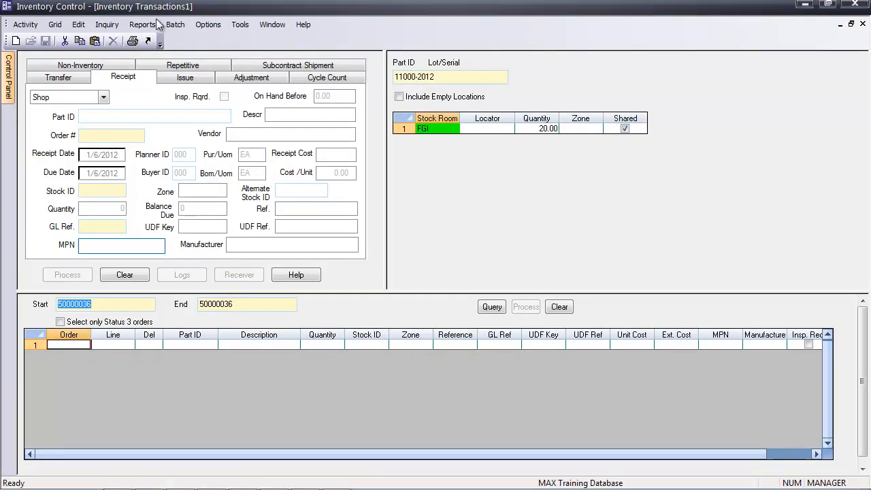
pyautogui.click(107, 25)
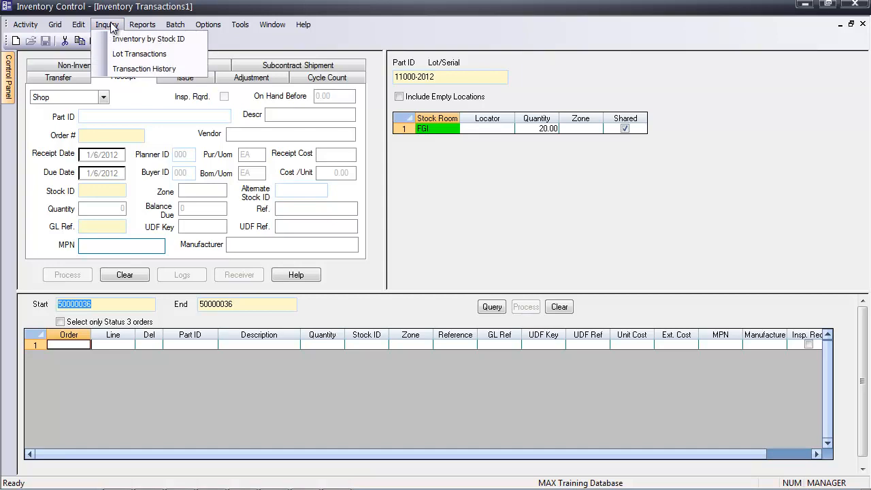
pyautogui.click(135, 55)
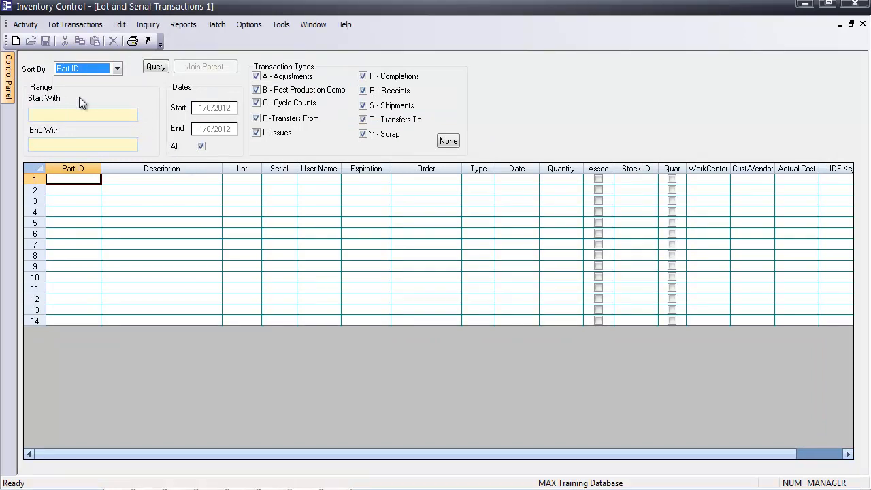
pyautogui.click(117, 69)
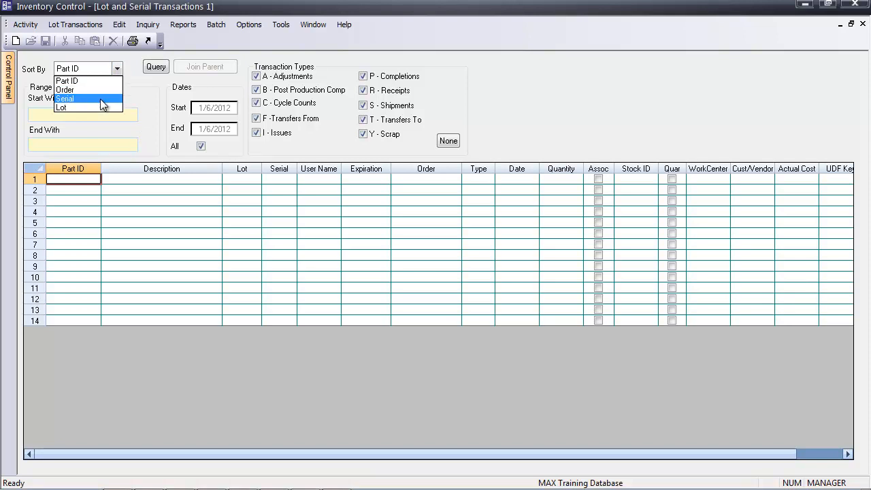
pyautogui.click(151, 93)
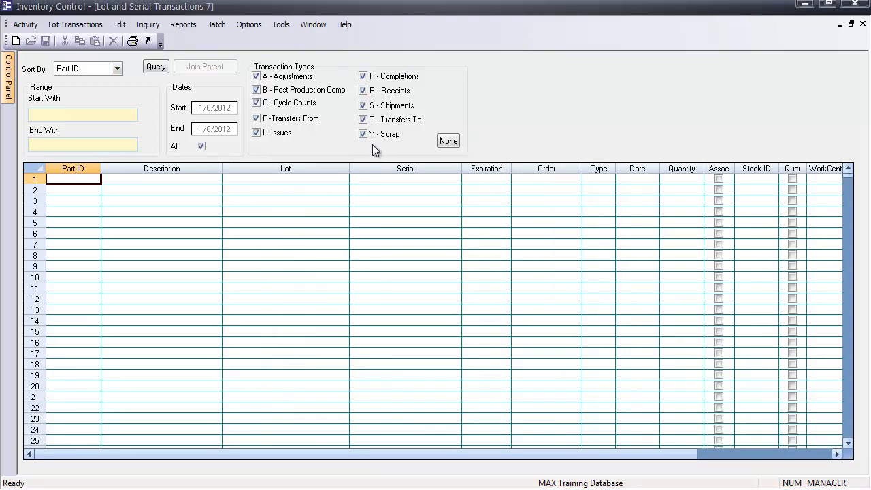
# - Query lot and serial transactions for all parts and dates, including only the I - Issues transaction type
pyautogui.click(451, 143)
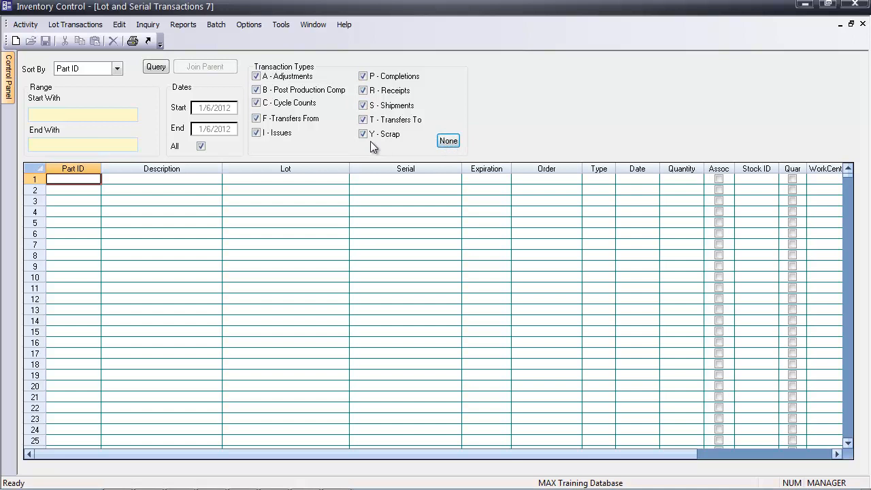
pyautogui.click(365, 136)
pyautogui.click(363, 119)
pyautogui.click(362, 105)
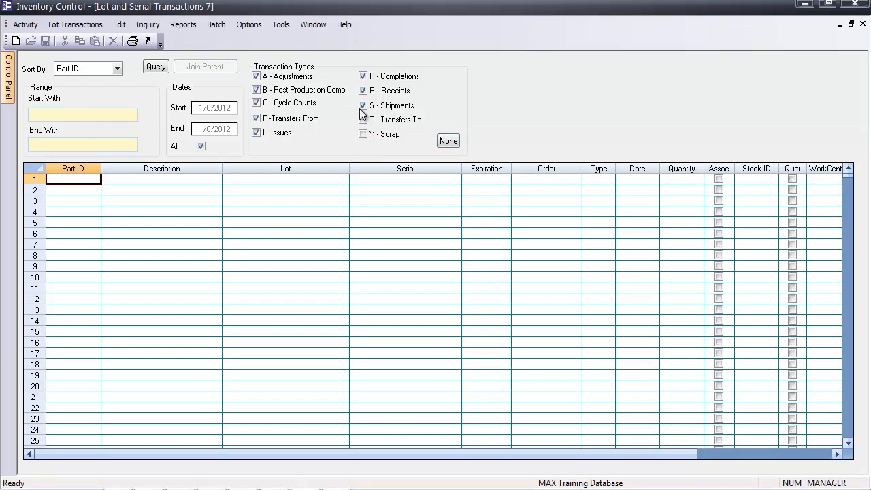
pyautogui.click(257, 77)
pyautogui.click(256, 90)
pyautogui.click(256, 103)
pyautogui.click(257, 102)
pyautogui.click(256, 118)
pyautogui.click(447, 141)
pyautogui.click(268, 136)
pyautogui.click(155, 66)
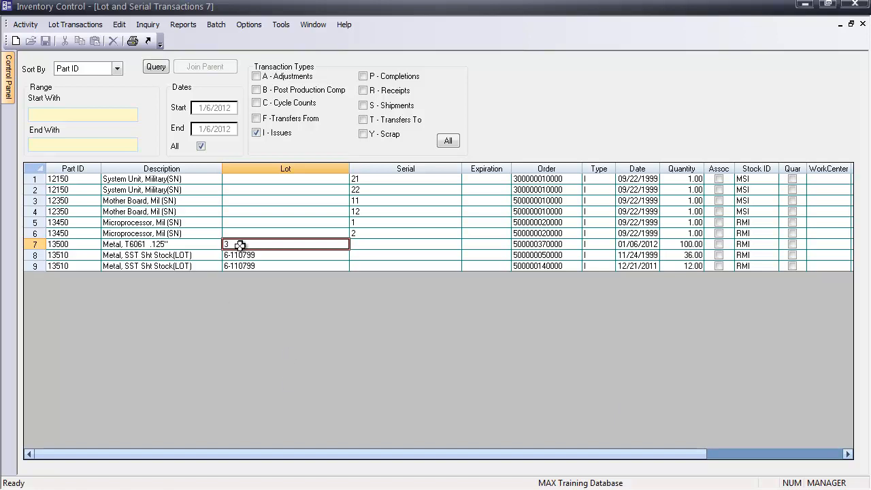
# - Check the as-built explosion for lot 3 of part 13500 and the implosion for serial 21 of part 12150, closing each inquiry
pyautogui.doubleClick(240, 245)
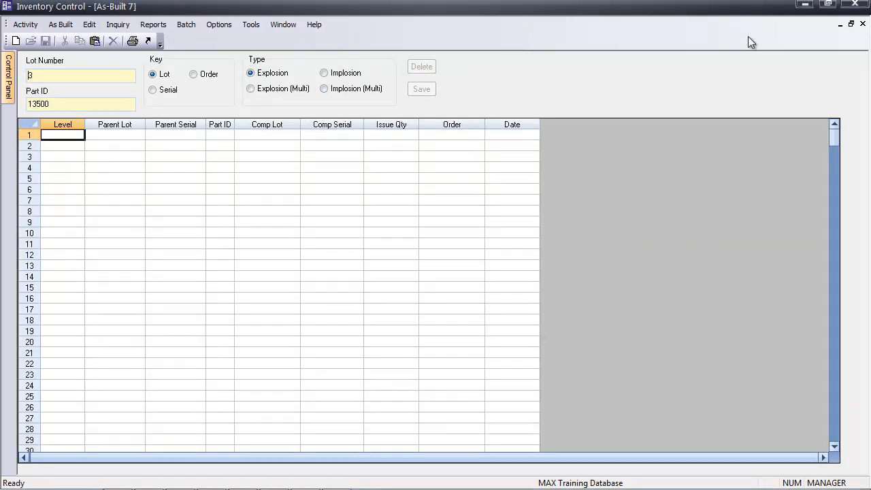
pyautogui.click(862, 24)
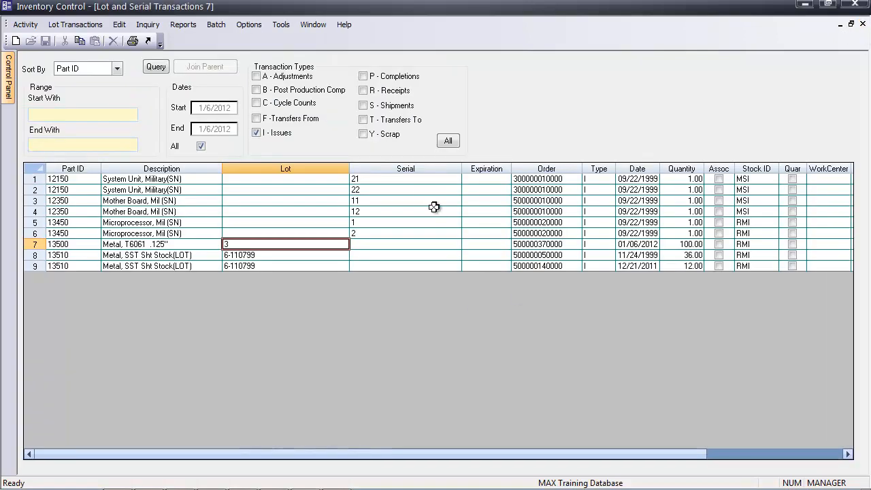
pyautogui.doubleClick(419, 178)
pyautogui.rightClick(419, 179)
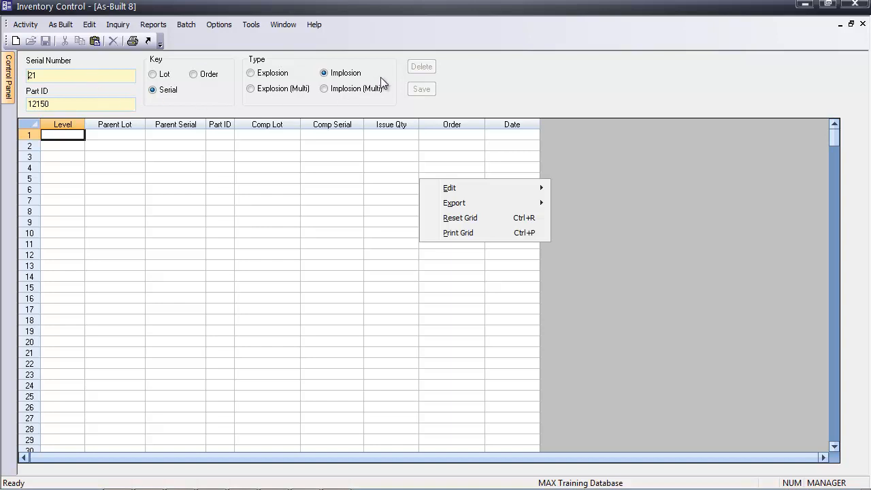
pyautogui.click(862, 23)
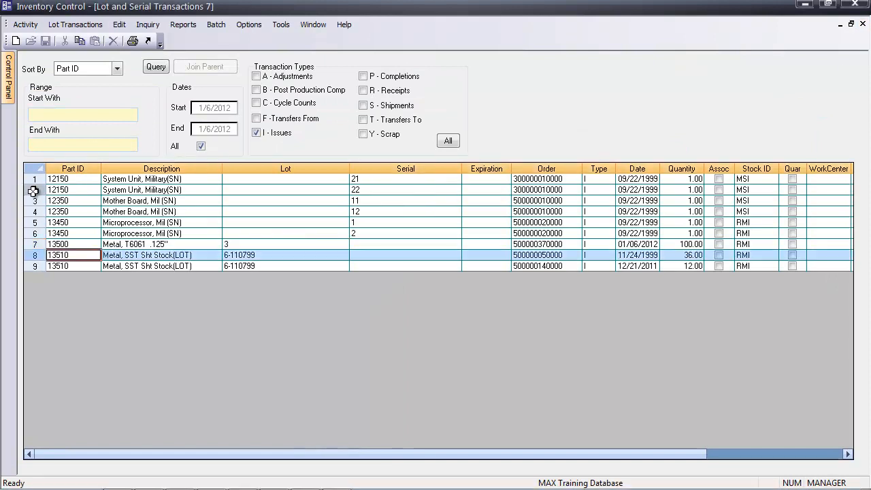
# - Start a parent join for the issued 12150 serial 22, query part 11050, and join the component to its serial 101 receipt
pyautogui.click(32, 191)
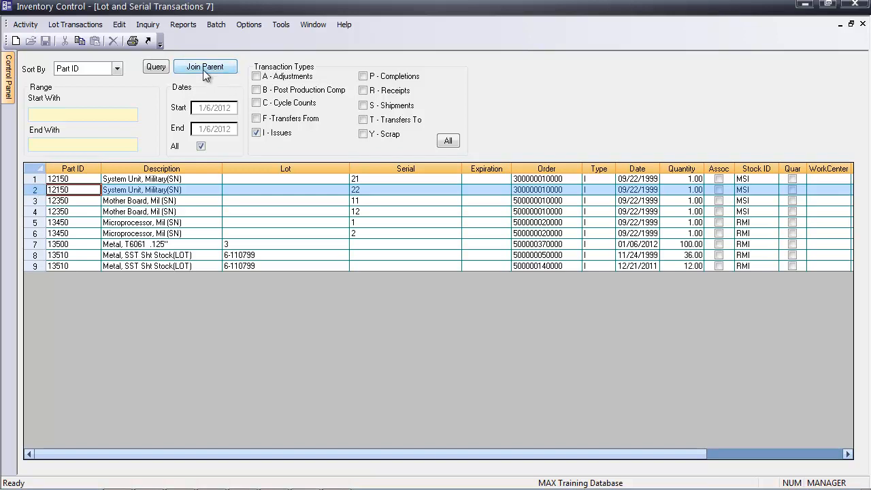
pyautogui.click(204, 68)
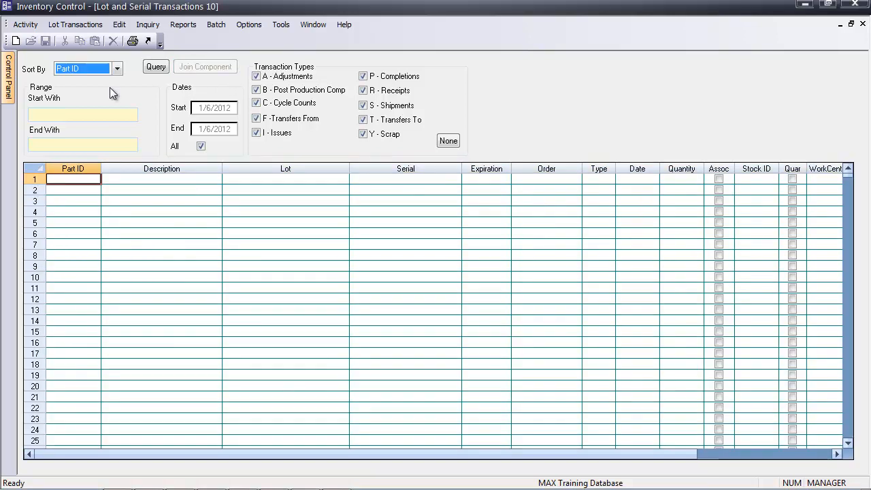
pyautogui.click(95, 117)
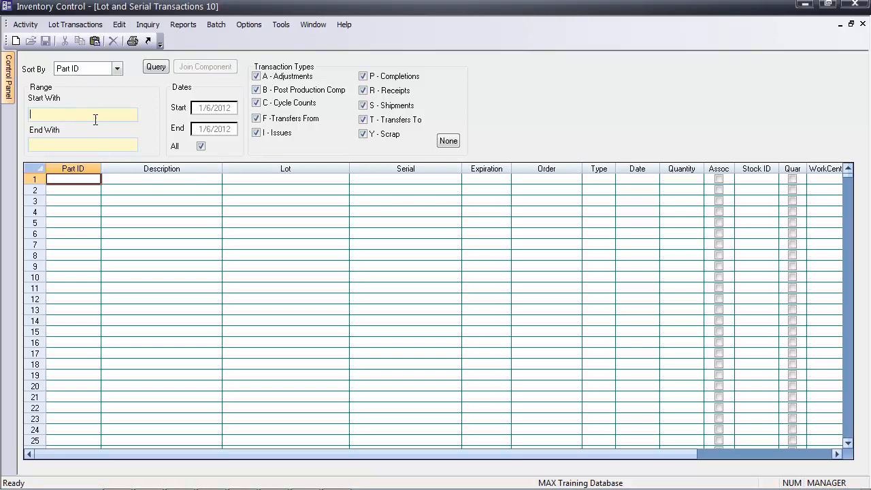
pyautogui.write('11050')
pyautogui.click(150, 68)
pyautogui.click(36, 189)
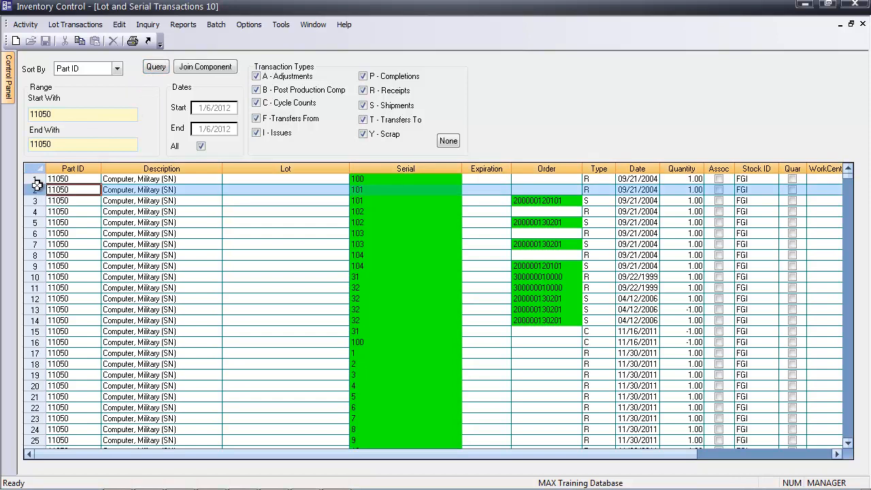
pyautogui.click(206, 66)
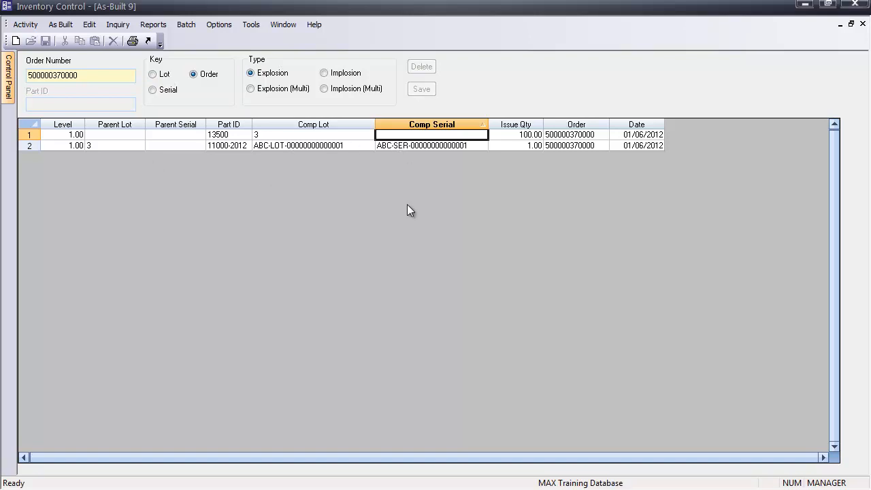
# - Set the order's as-built inquiry to Explosion (Multi) and examine the second-level 11000-2012 component row
pyautogui.click(275, 90)
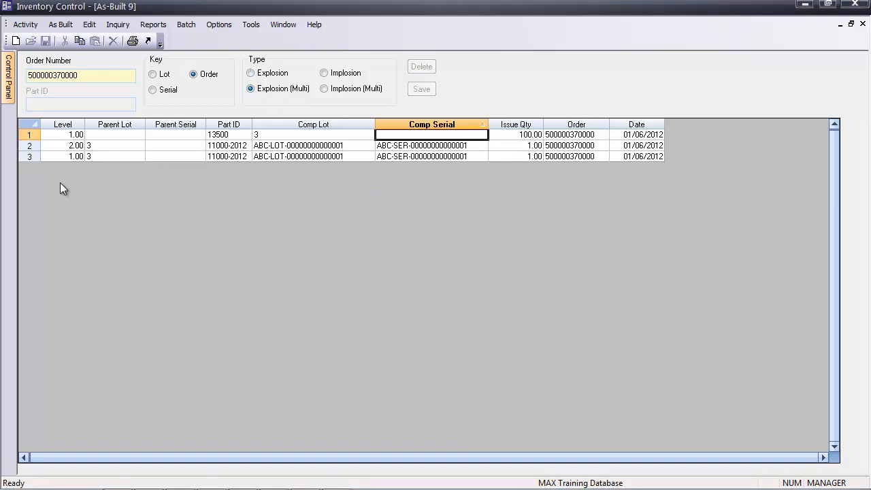
pyautogui.click(62, 144)
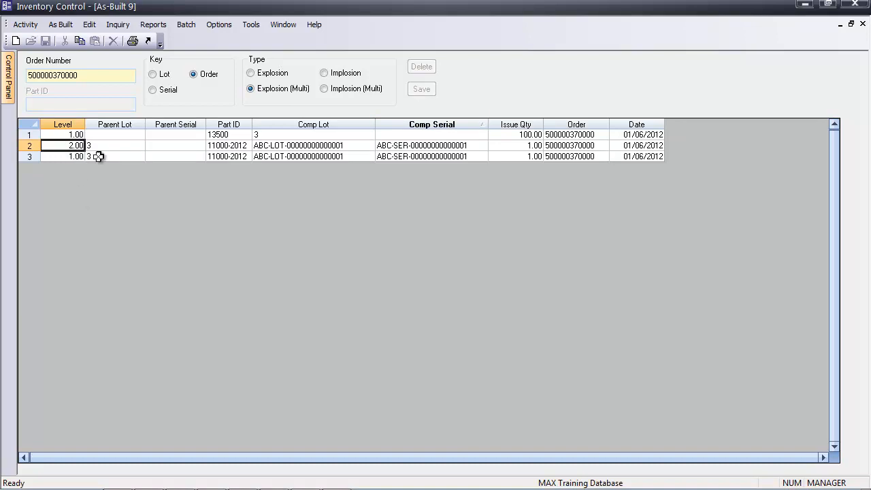